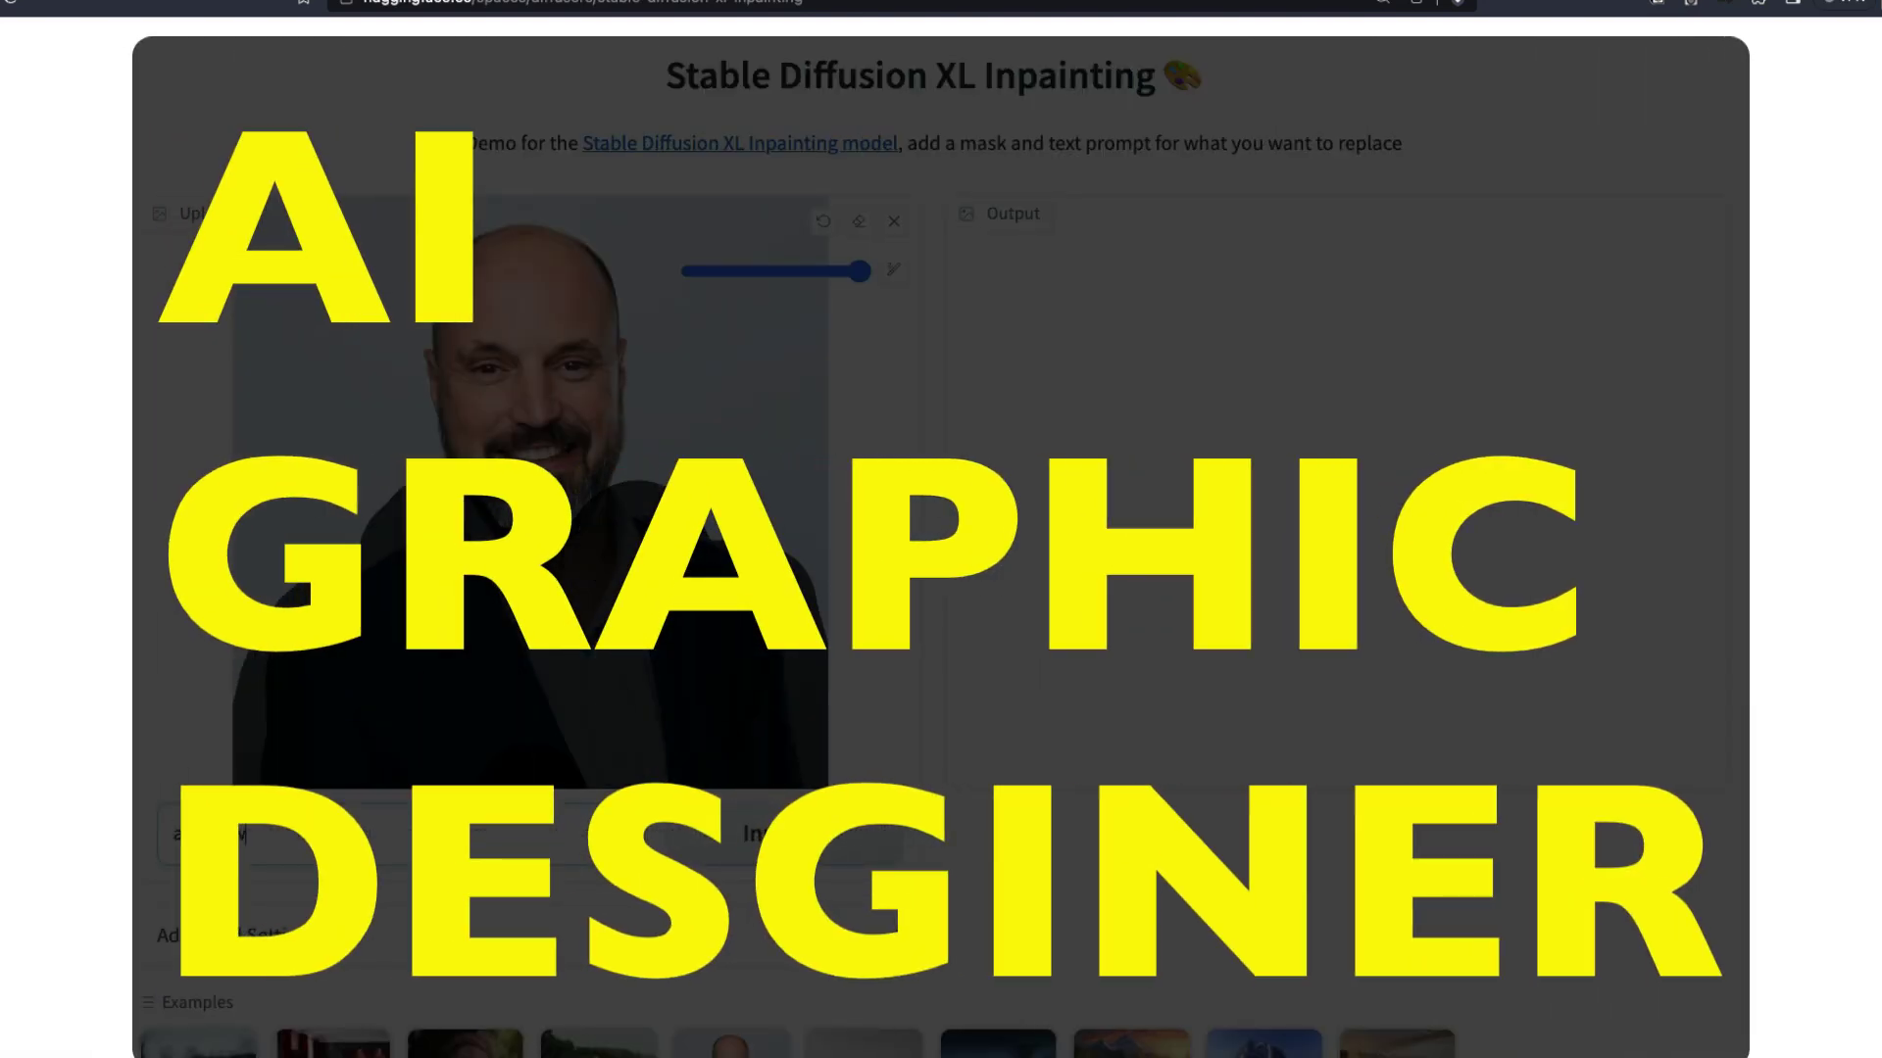
text(earing a)
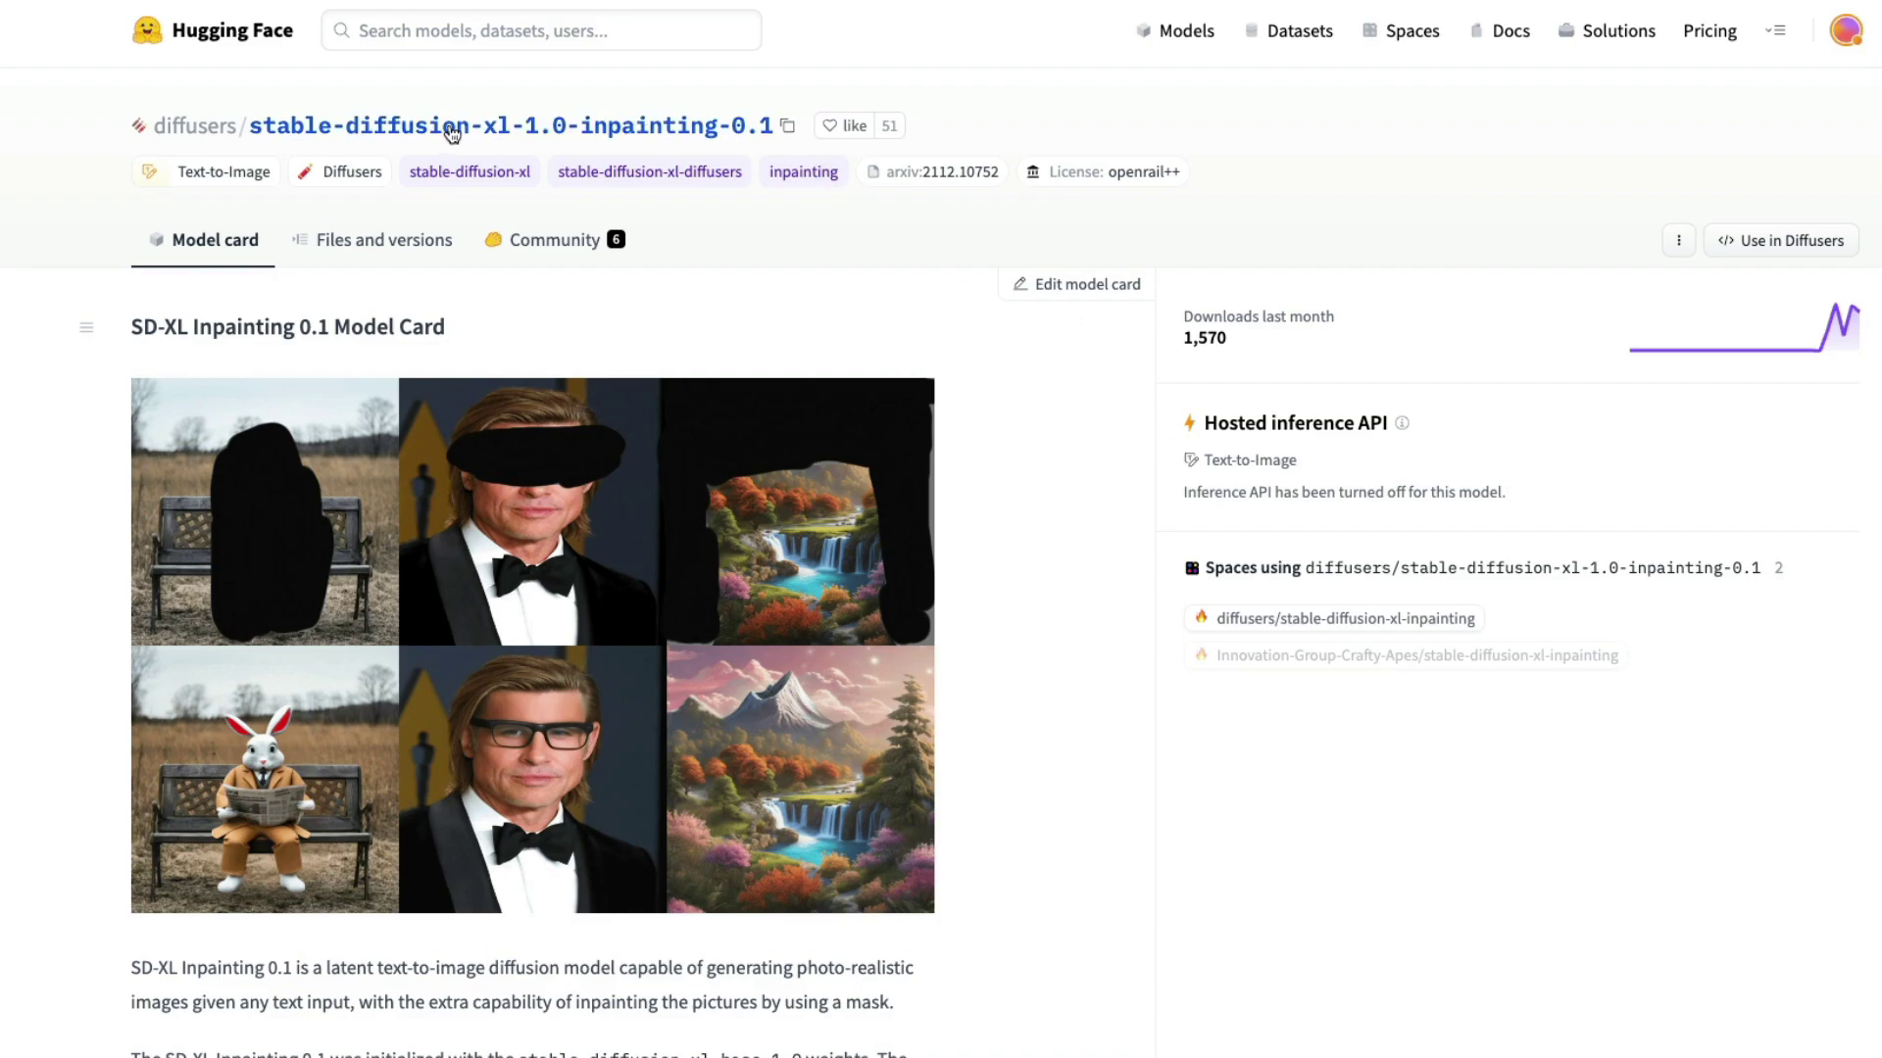
scroll(998, 589, down, 1)
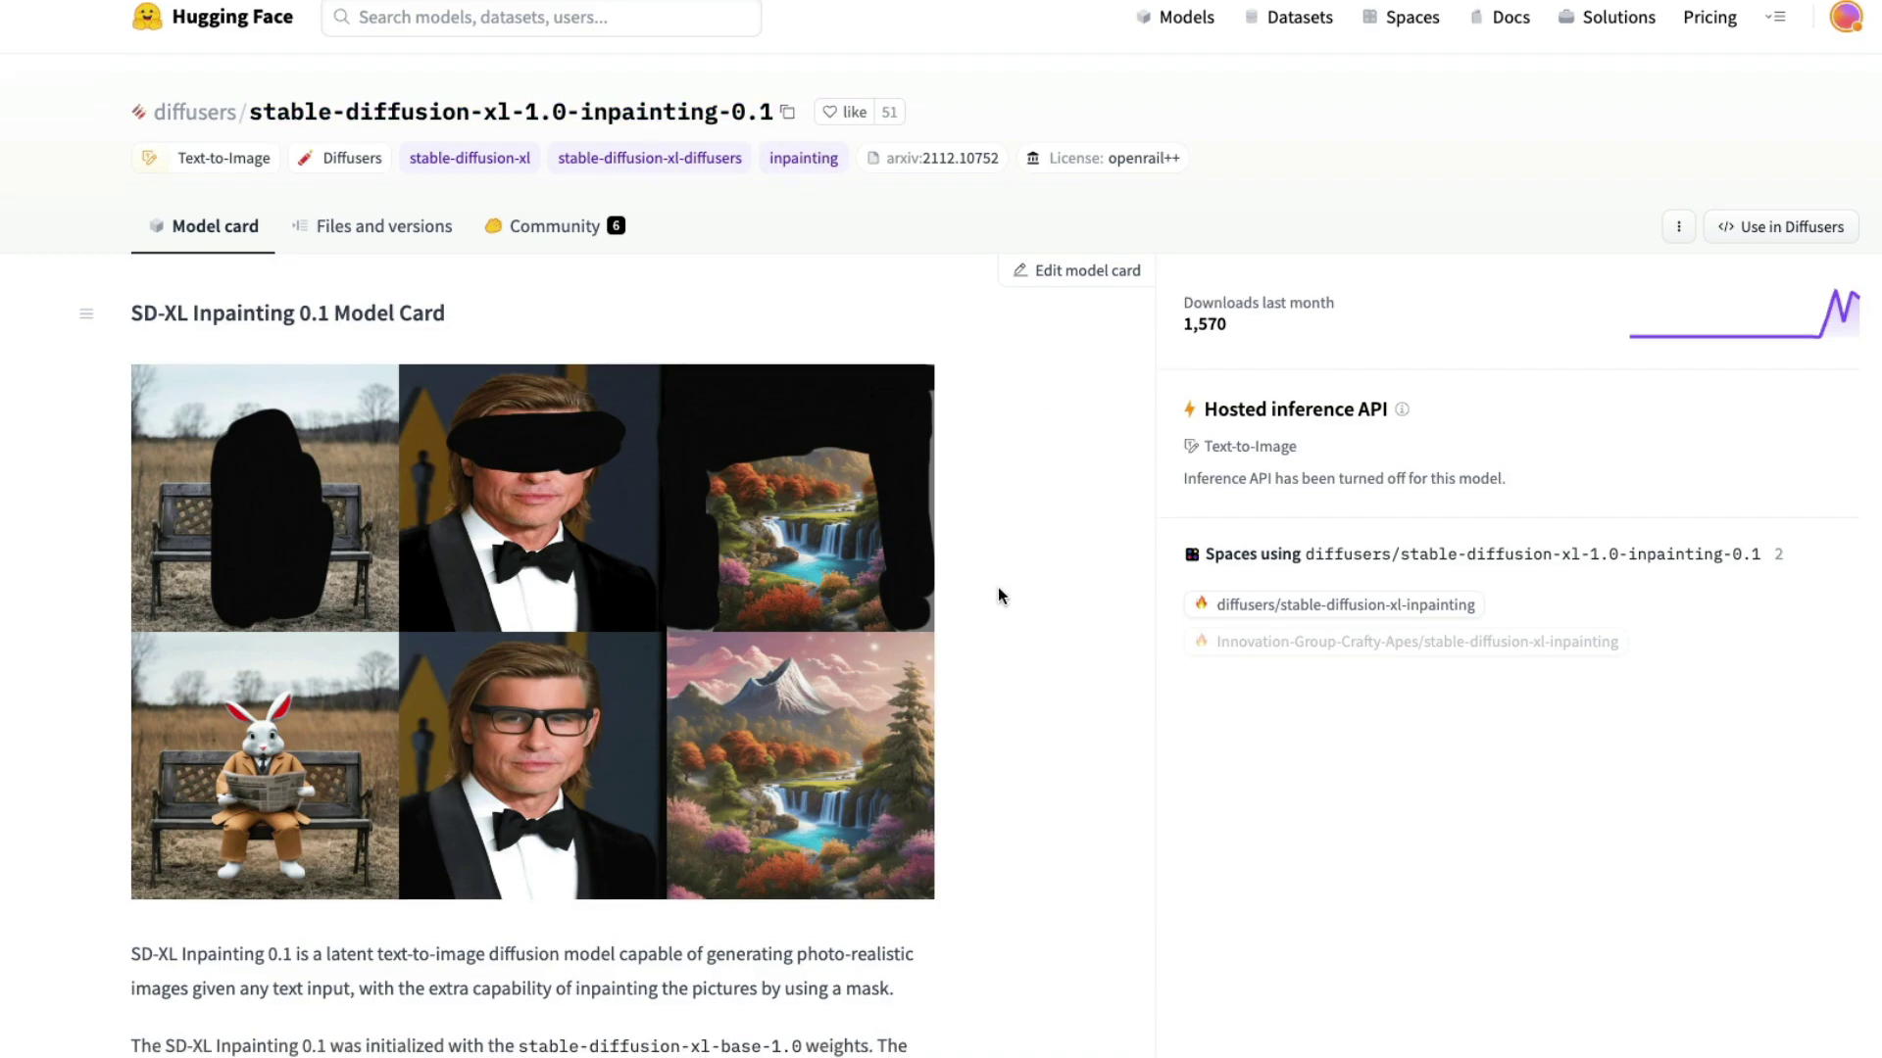
scroll(497, 481, down, 3)
scroll(496, 483, down, 1)
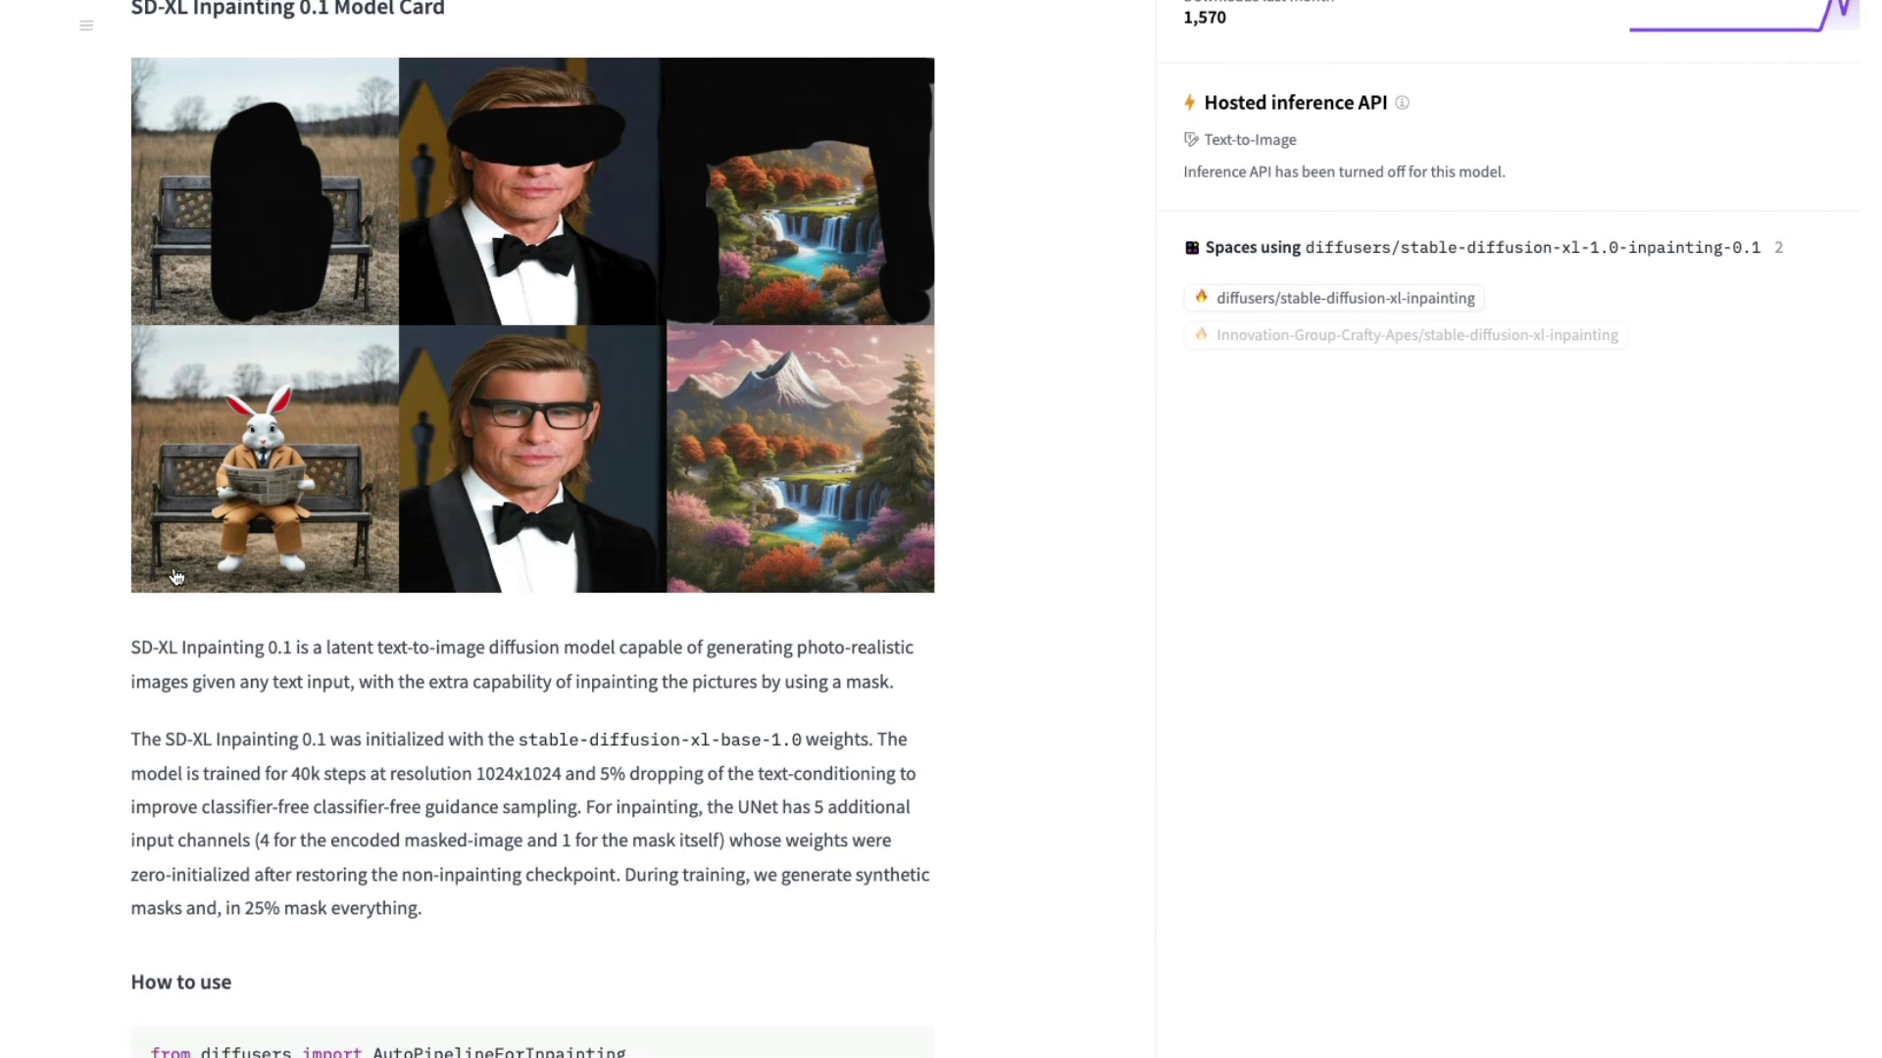
Read the model card intro, view the full-size example image, then return to the card.
drag(137, 650, 947, 692)
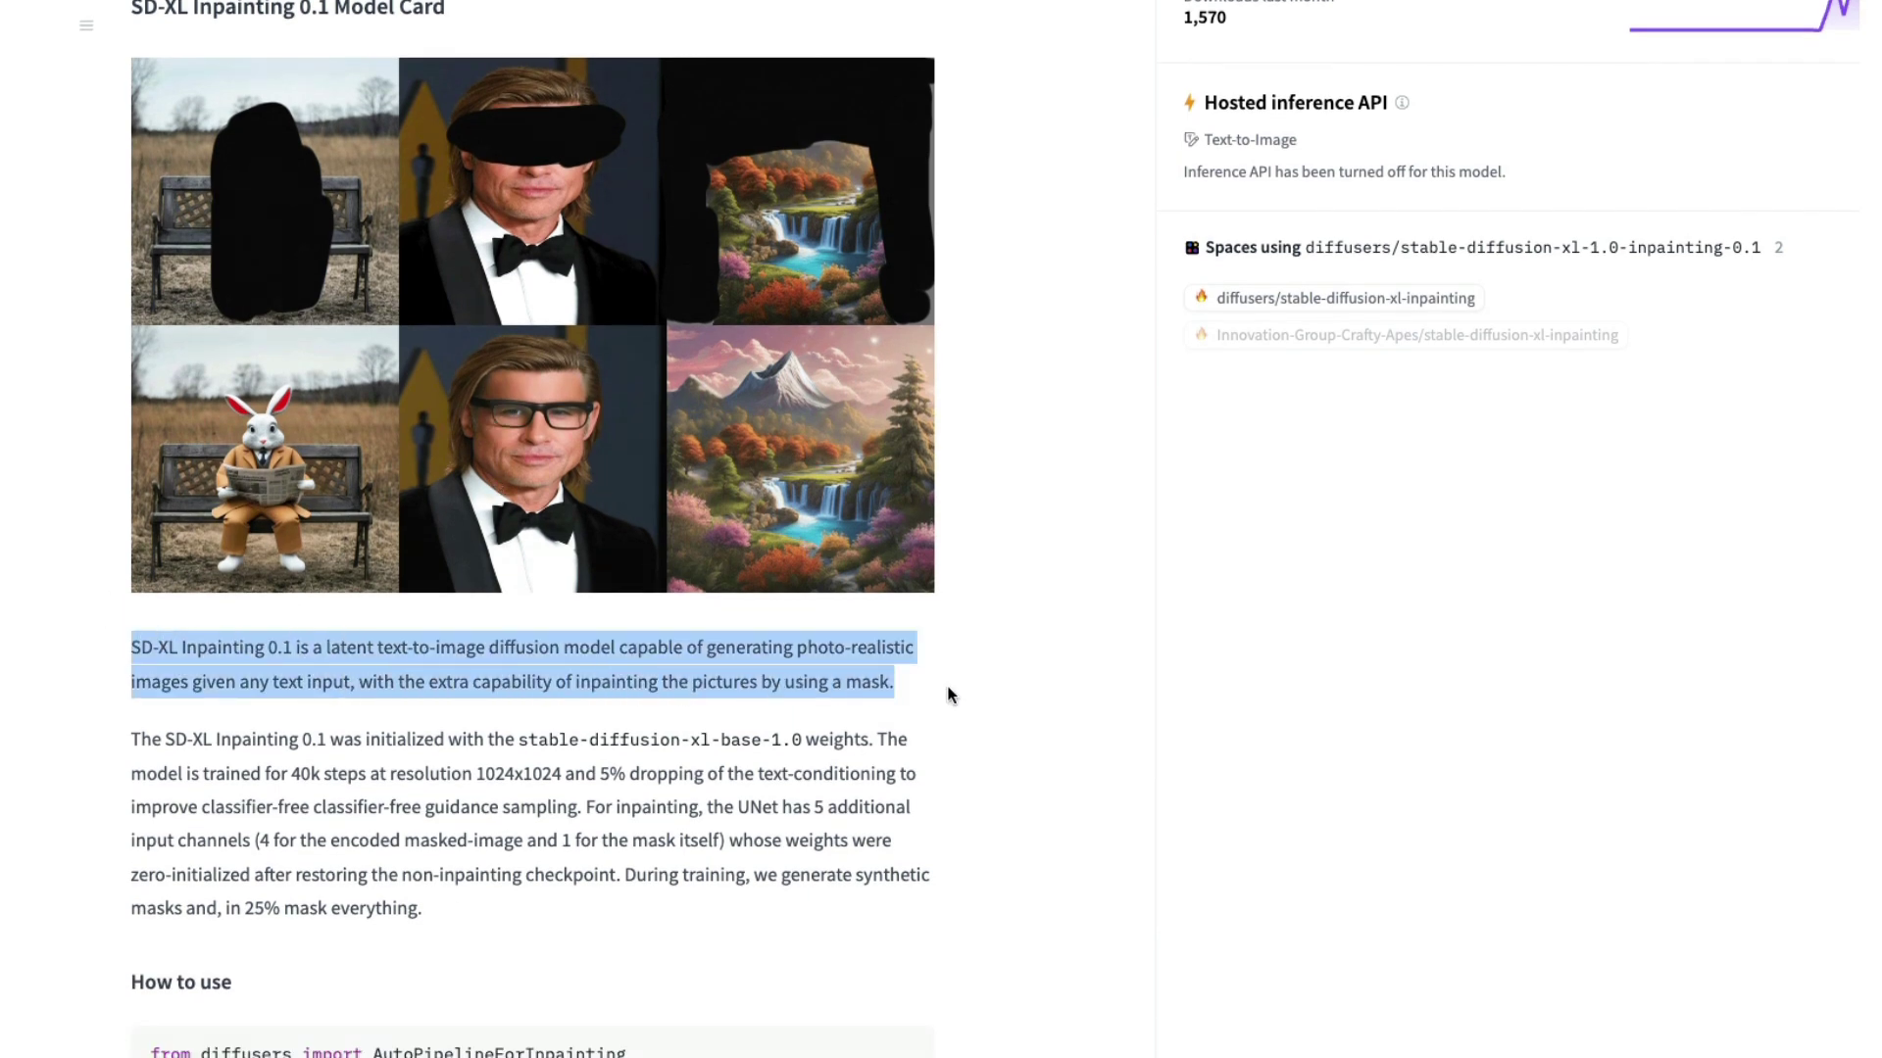
click(948, 696)
scroll(1104, 713, down, 2)
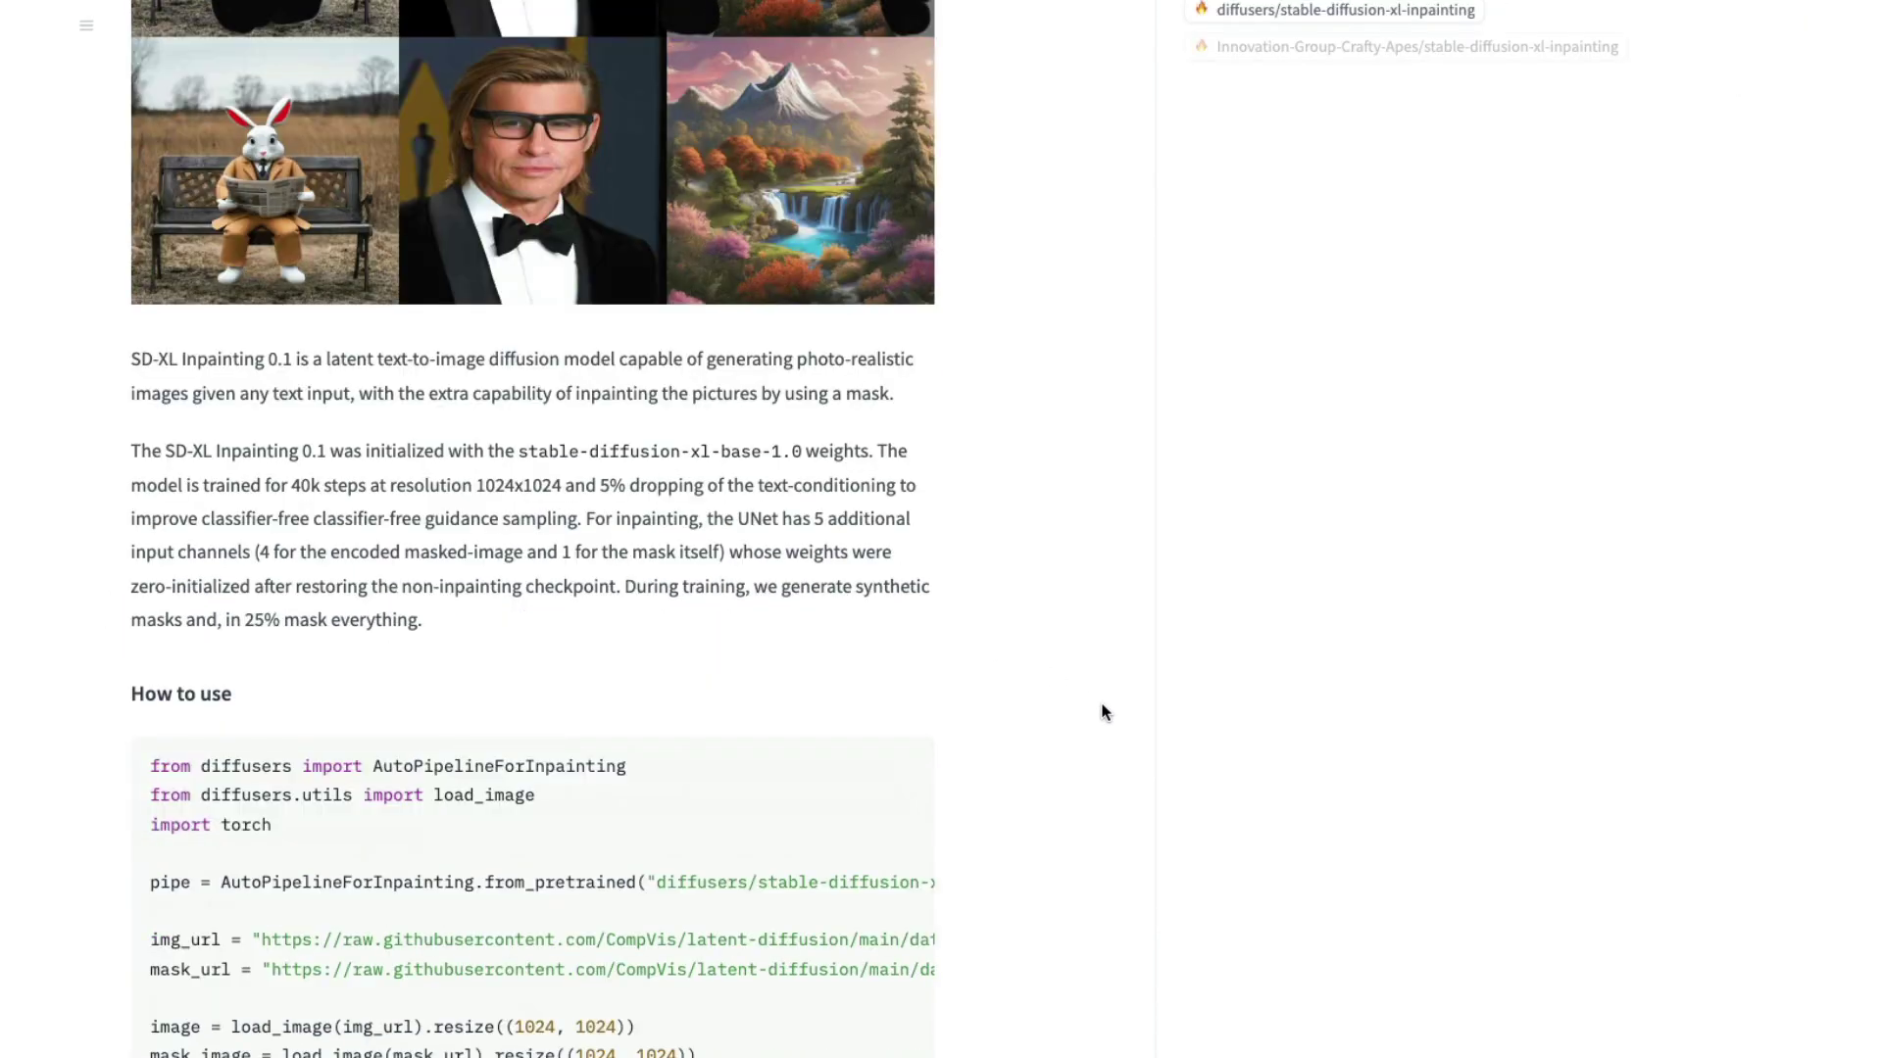
scroll(1103, 714, up, 4)
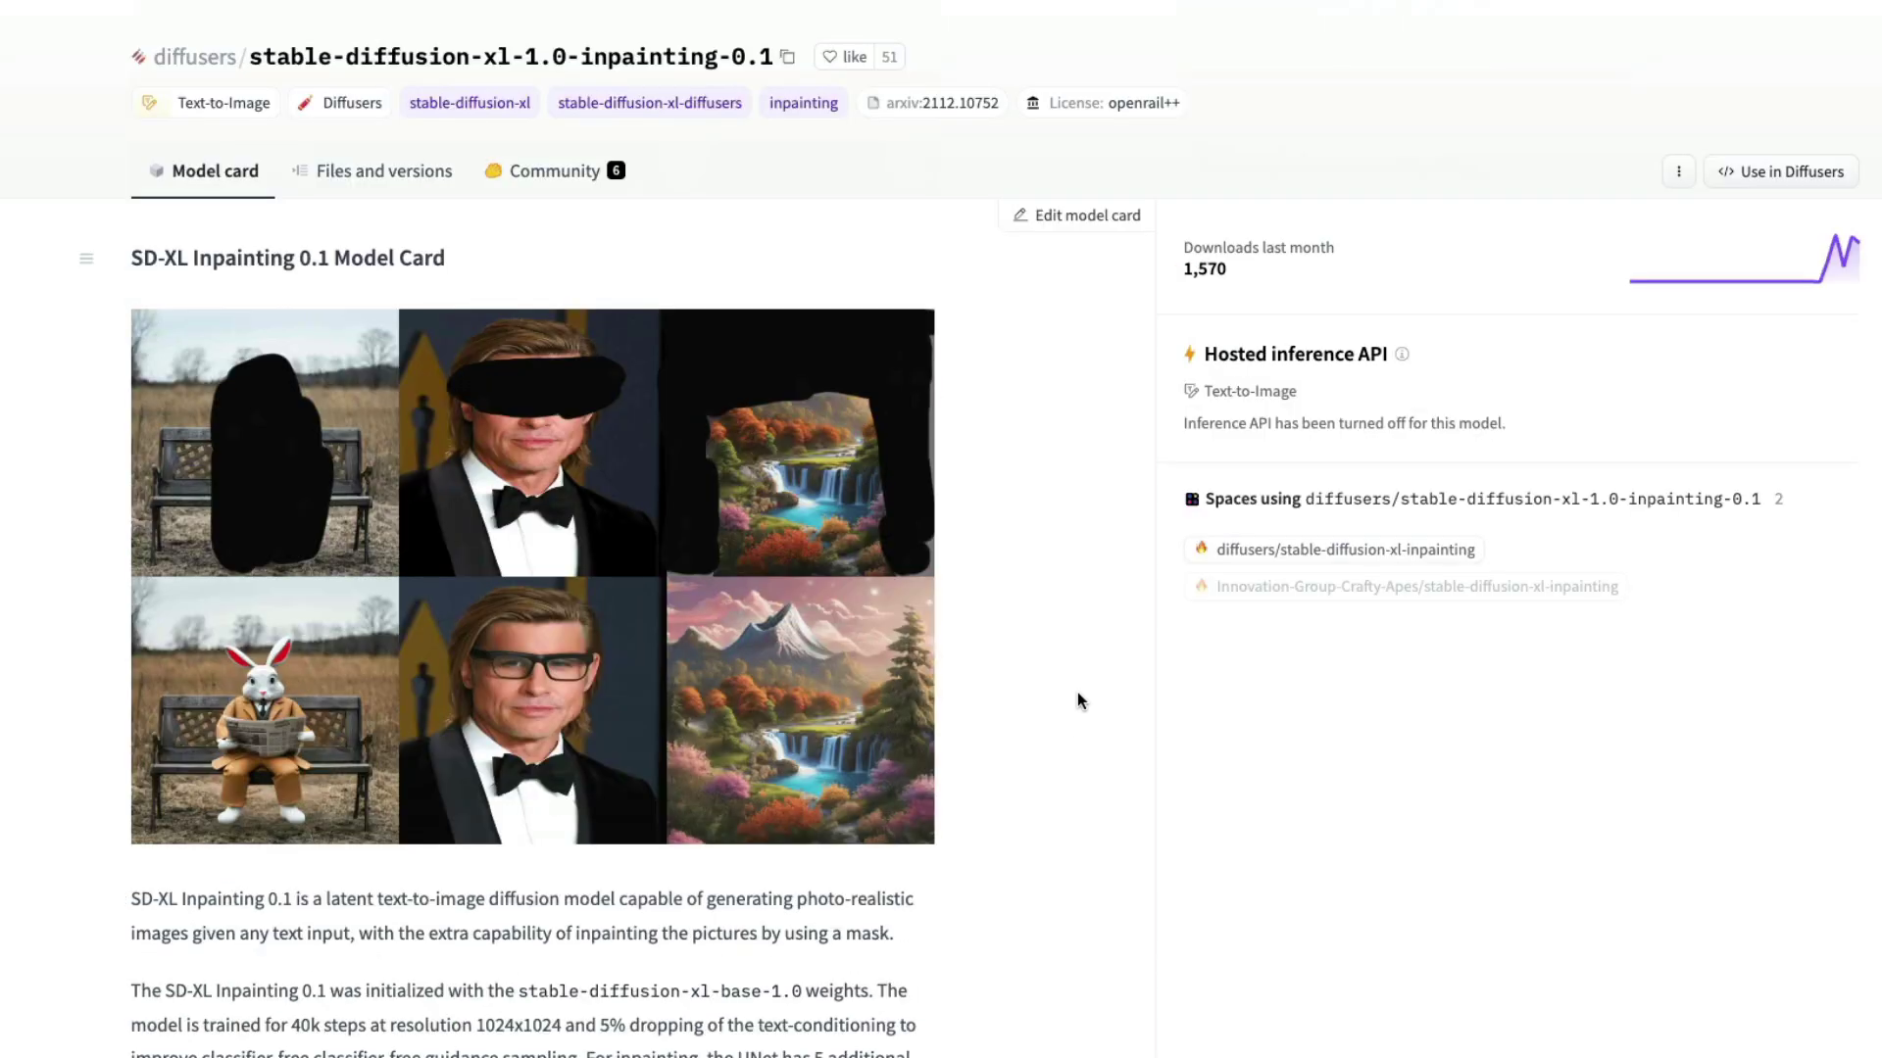
click(737, 596)
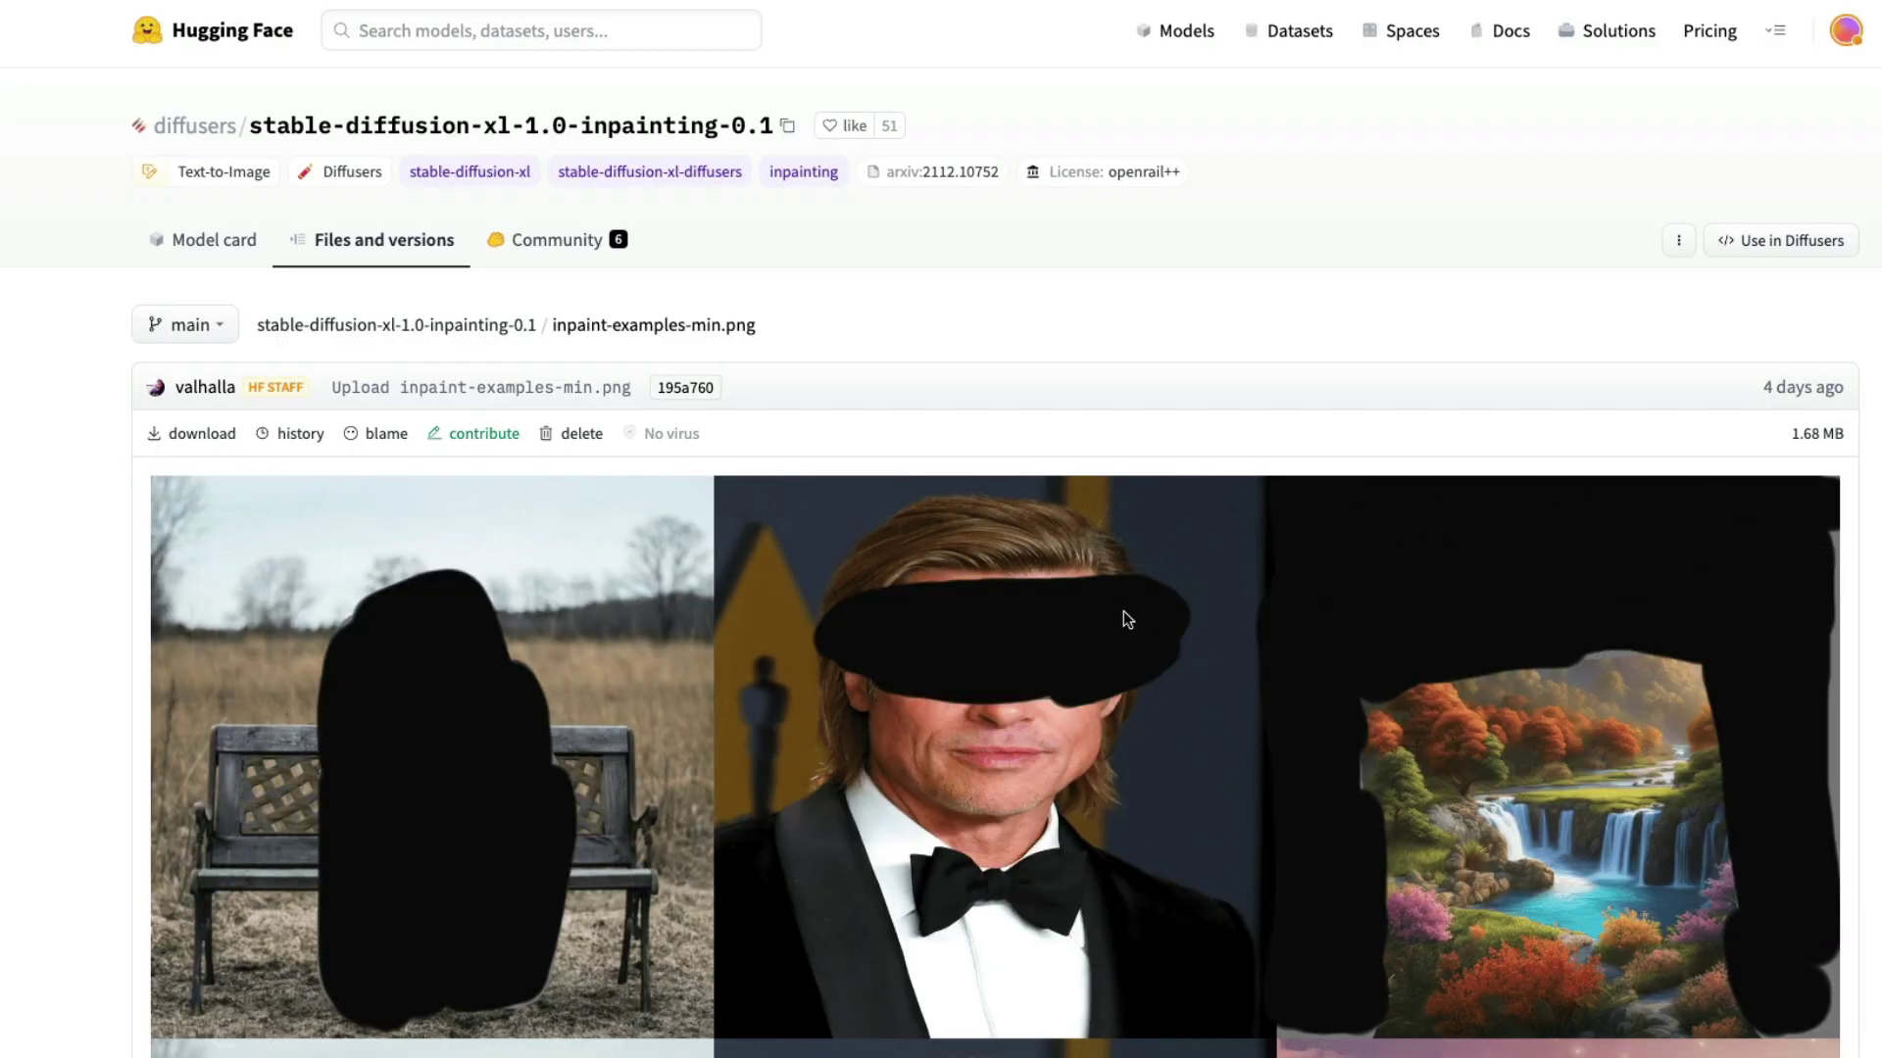
scroll(1123, 610, down, 2)
scroll(1123, 618, down, 1)
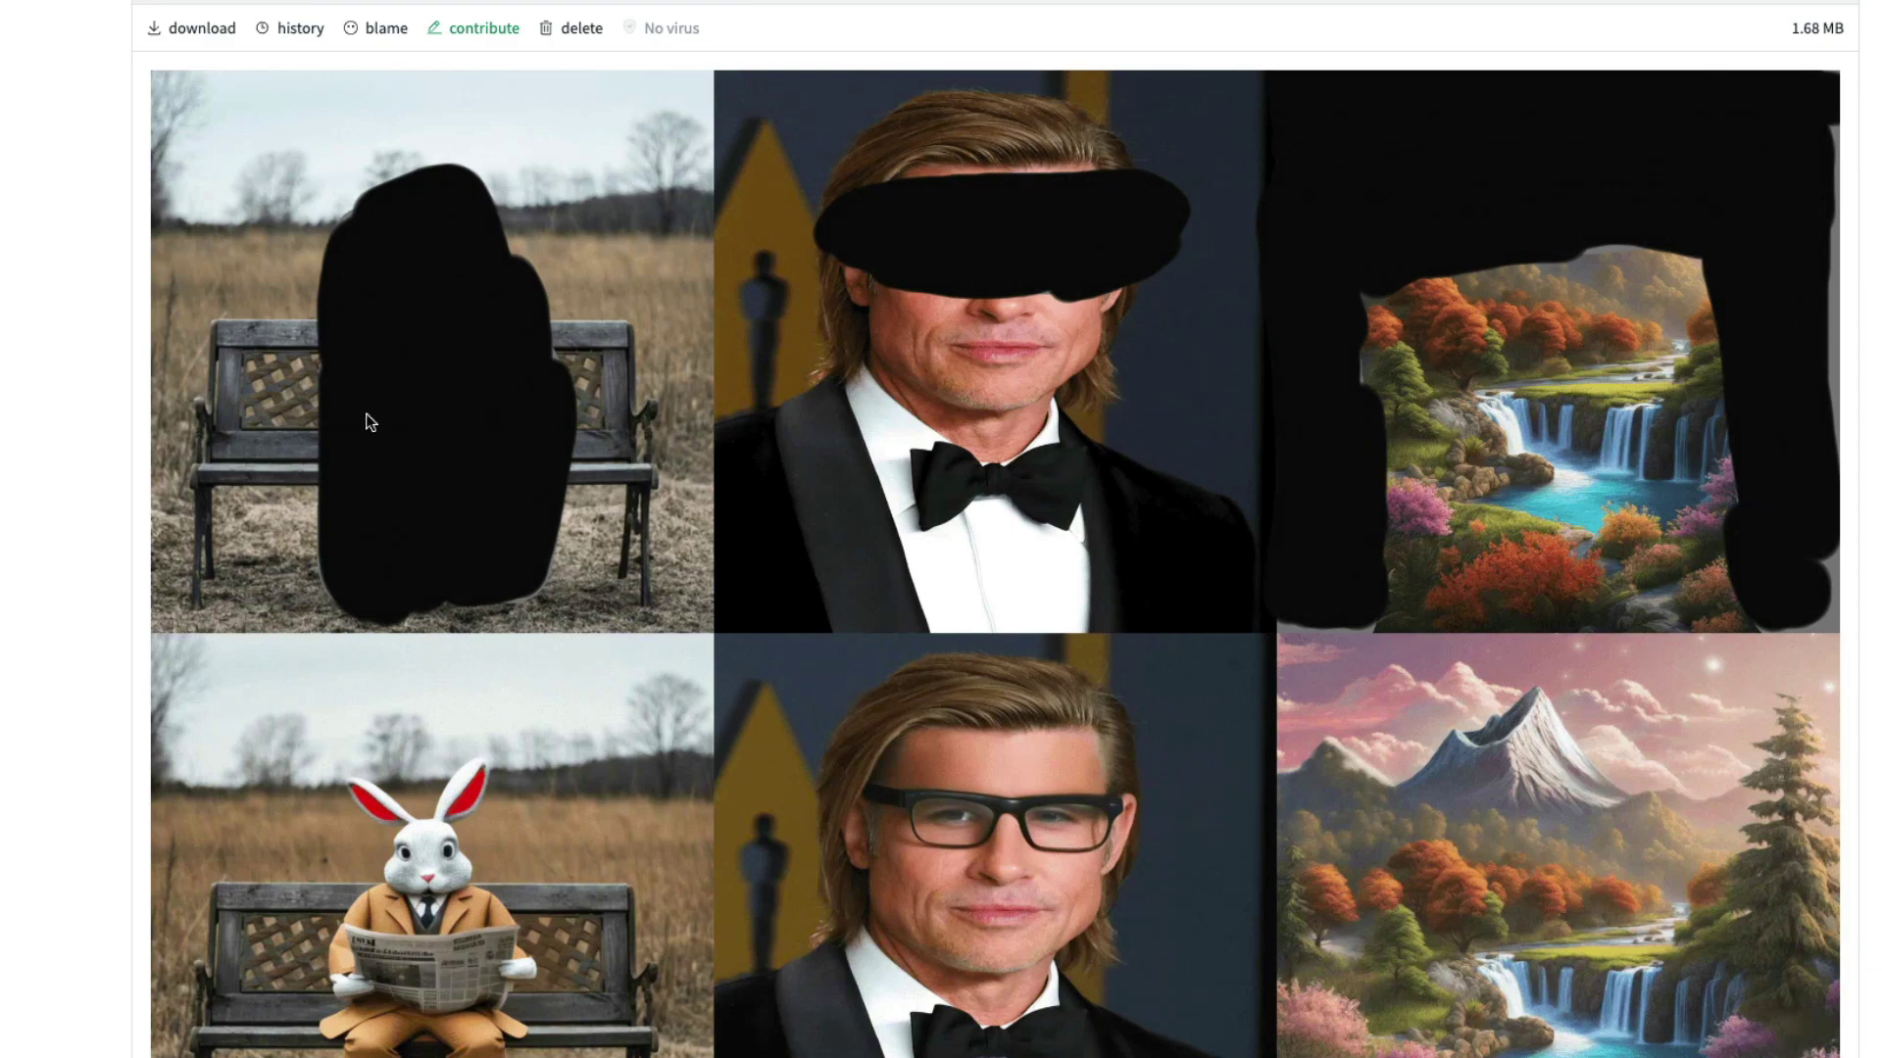
scroll(1740, 784, down, 3)
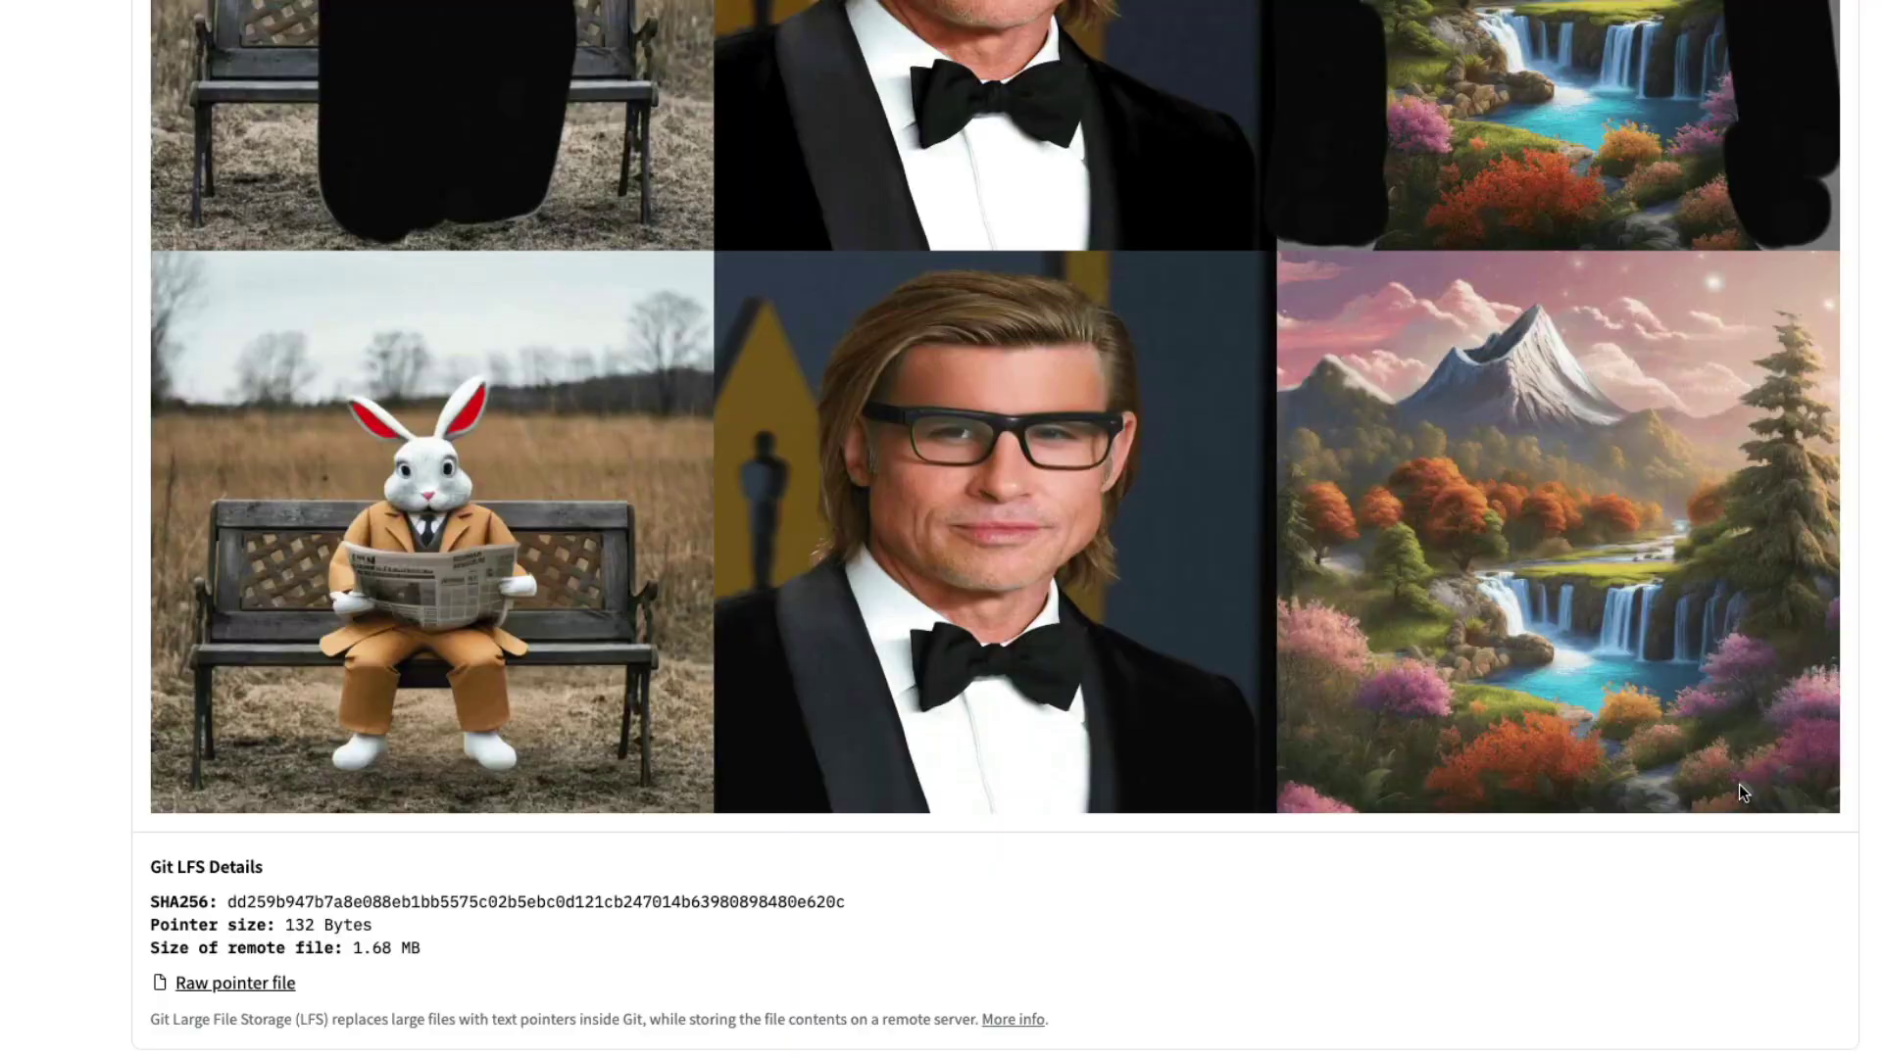
scroll(1335, 705, up, 5)
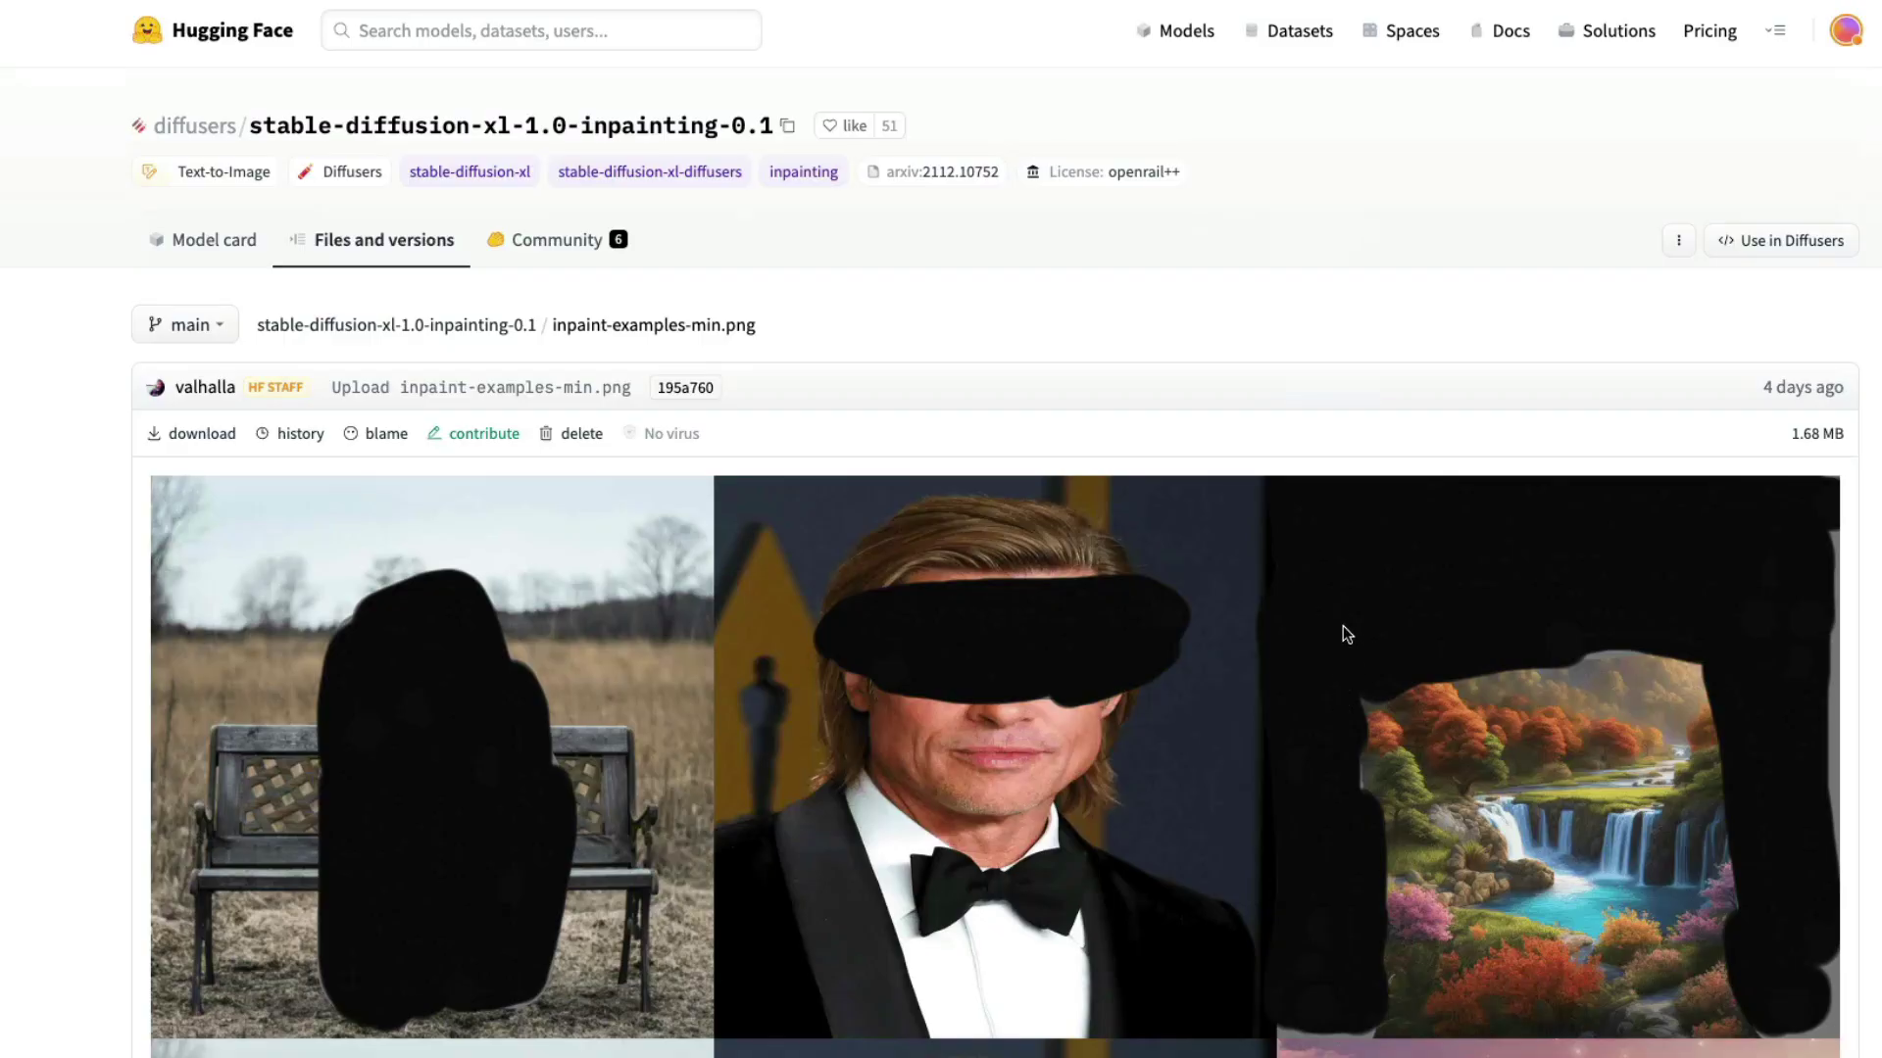
key(alt+Left)
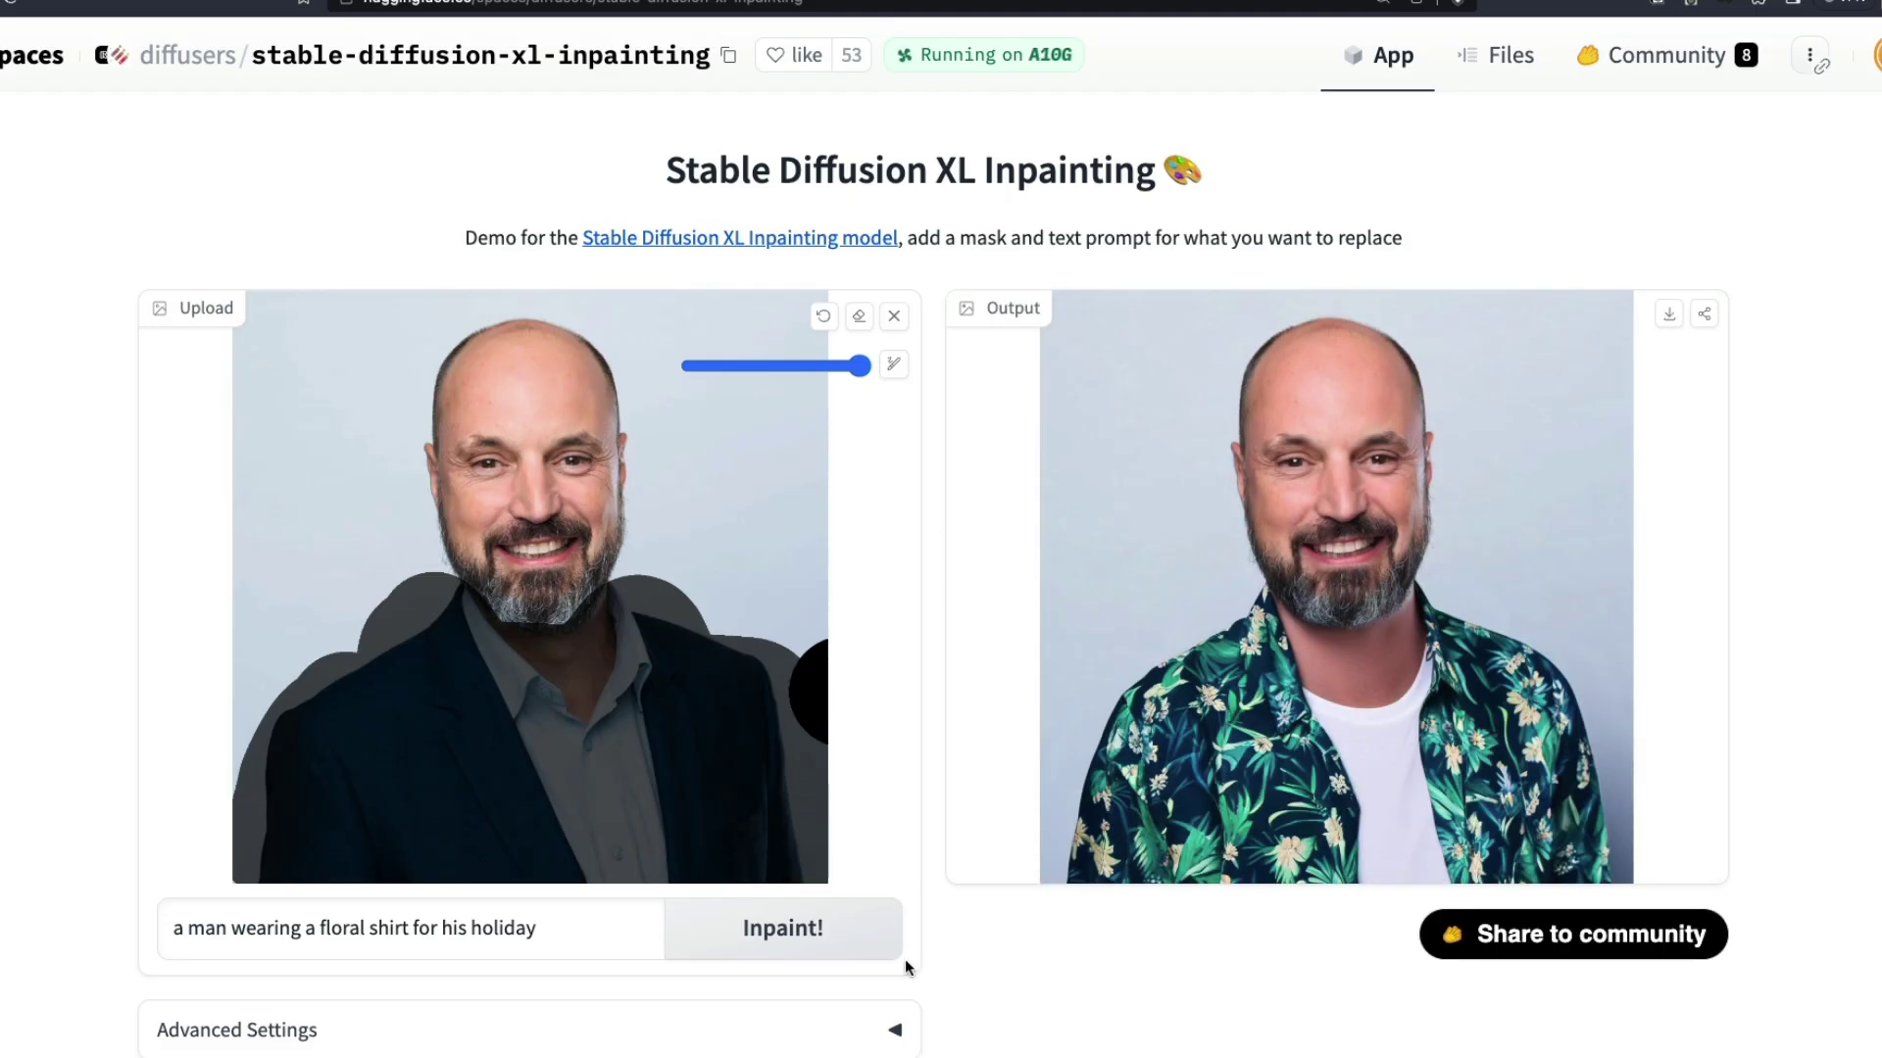
scroll(905, 966, down, 3)
Load the bench example, clear its mask, then load the suited man's portrait.
click(199, 789)
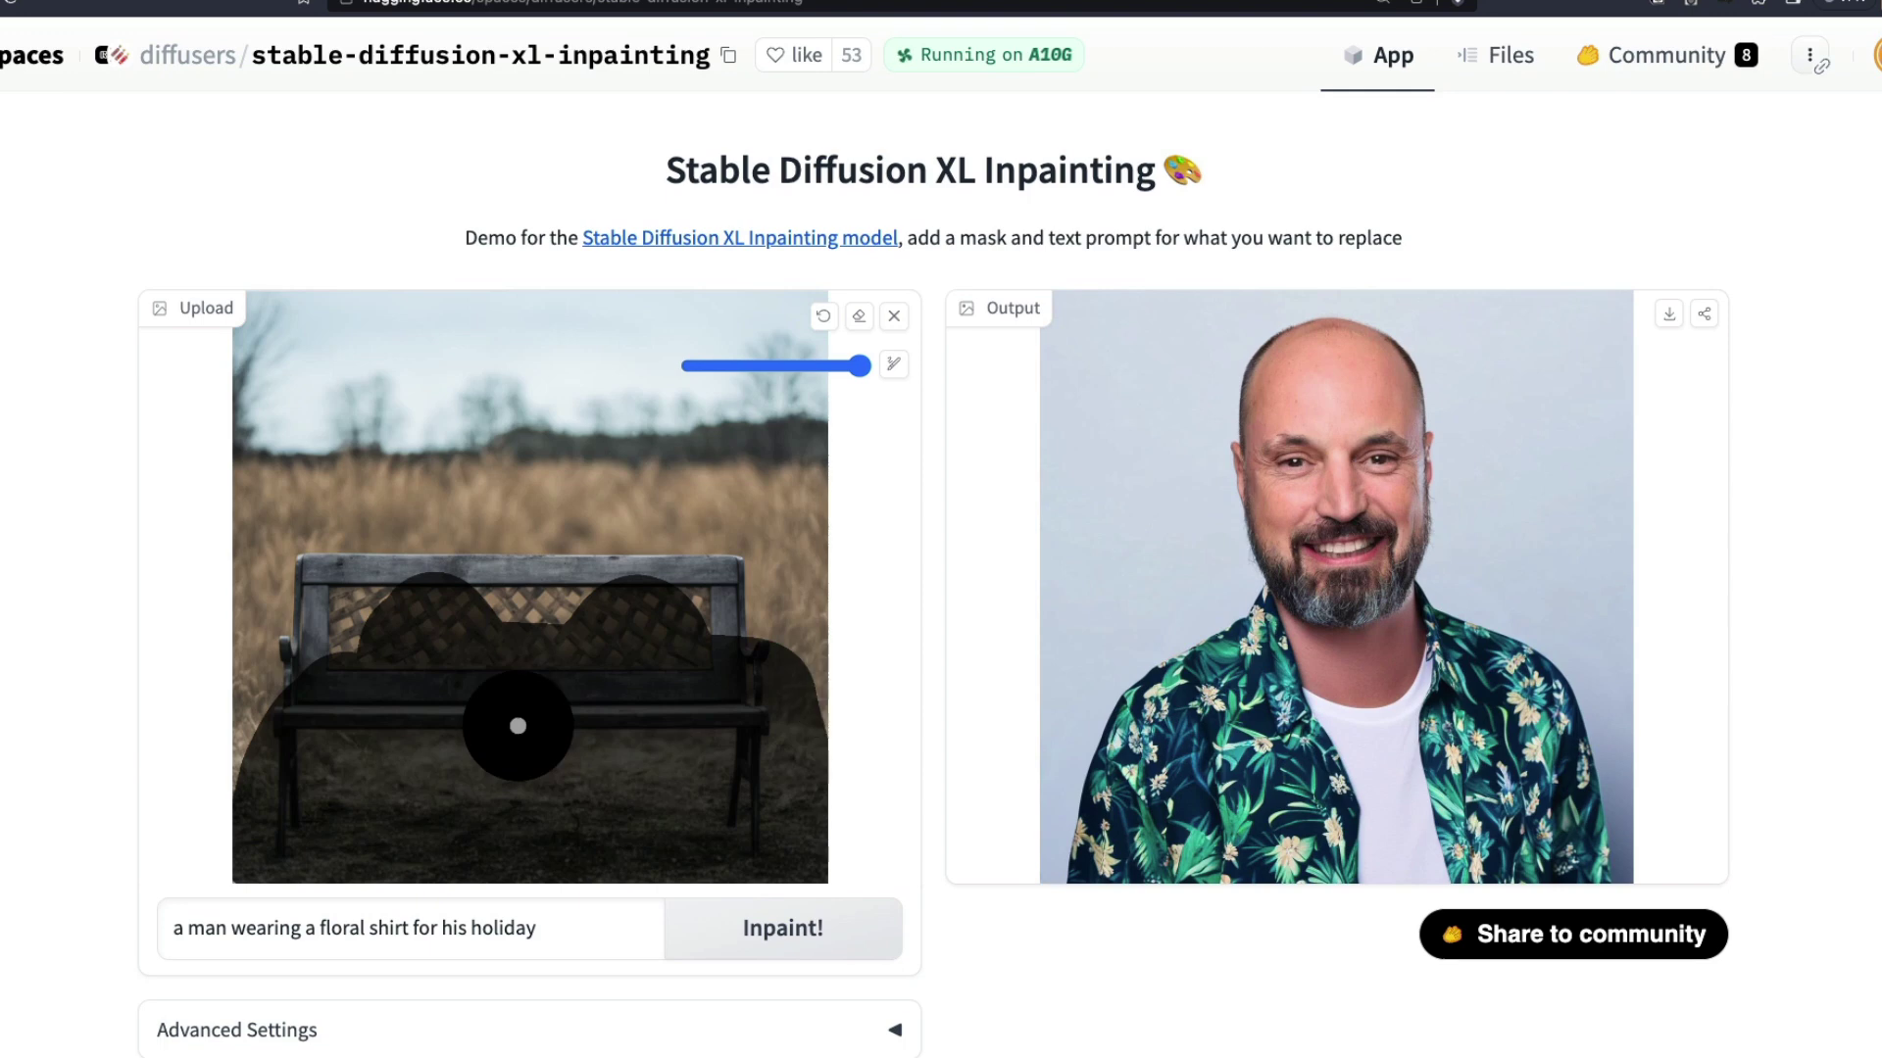
click(895, 318)
drag(515, 735, 483, 411)
scroll(483, 412, down, 3)
drag(203, 534, 612, 551)
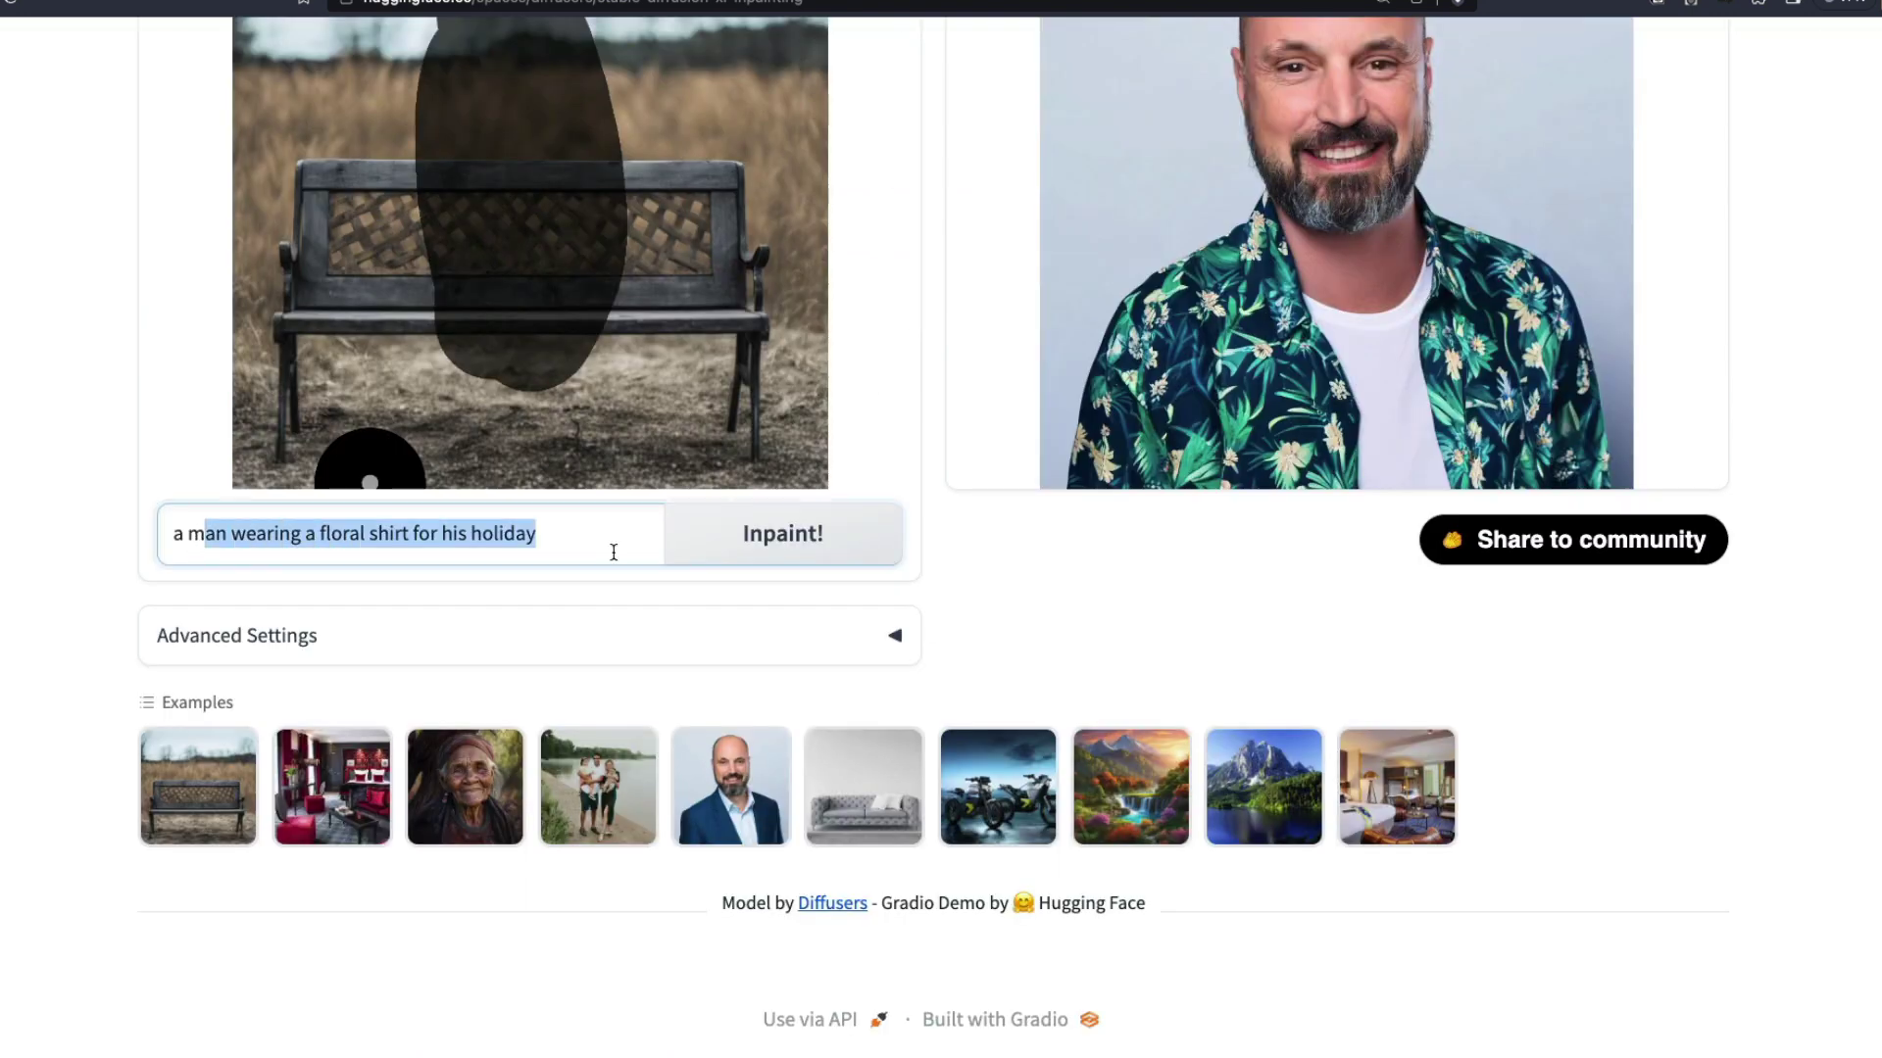
text(lion sitting on a bench)
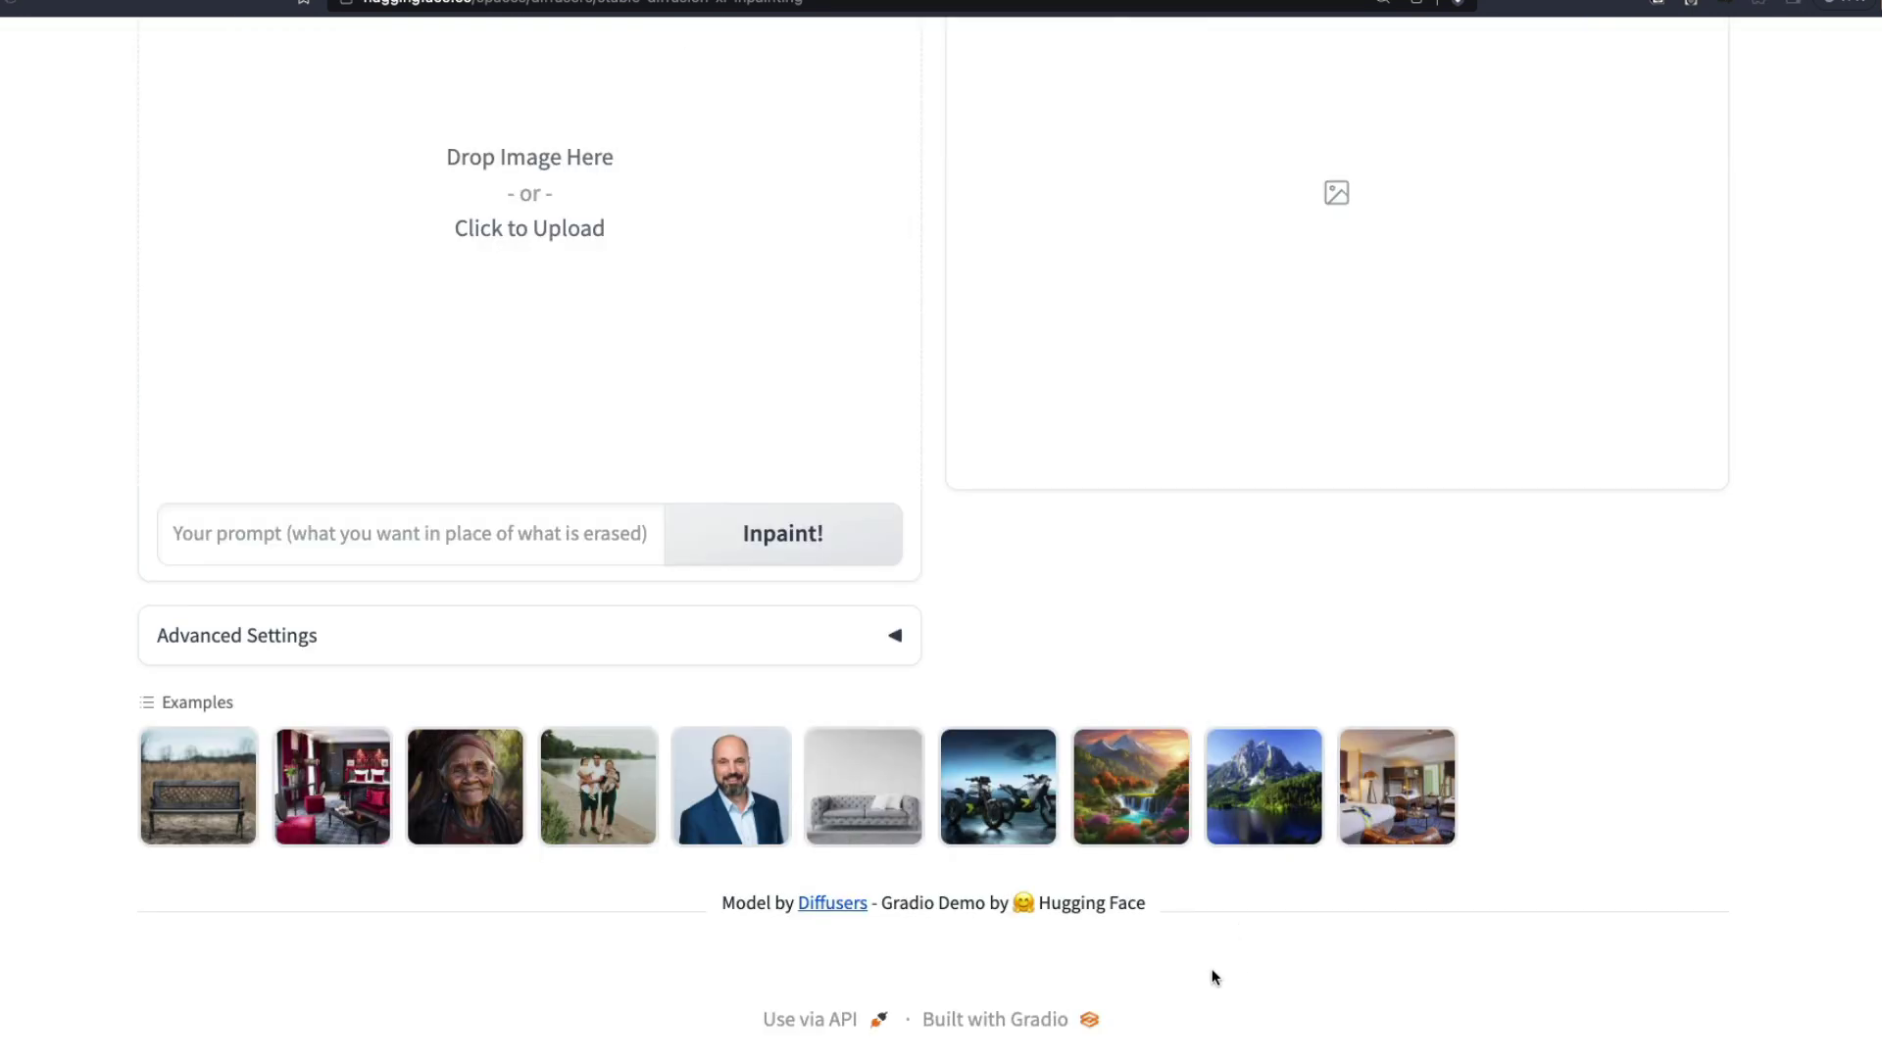
scroll(747, 696, up, 3)
scroll(1045, 916, down, 3)
click(728, 784)
scroll(747, 626, up, 2)
Mask the jacket with a maximum-size brush, inpaint a floral holiday shirt, then load the bench example.
click(892, 271)
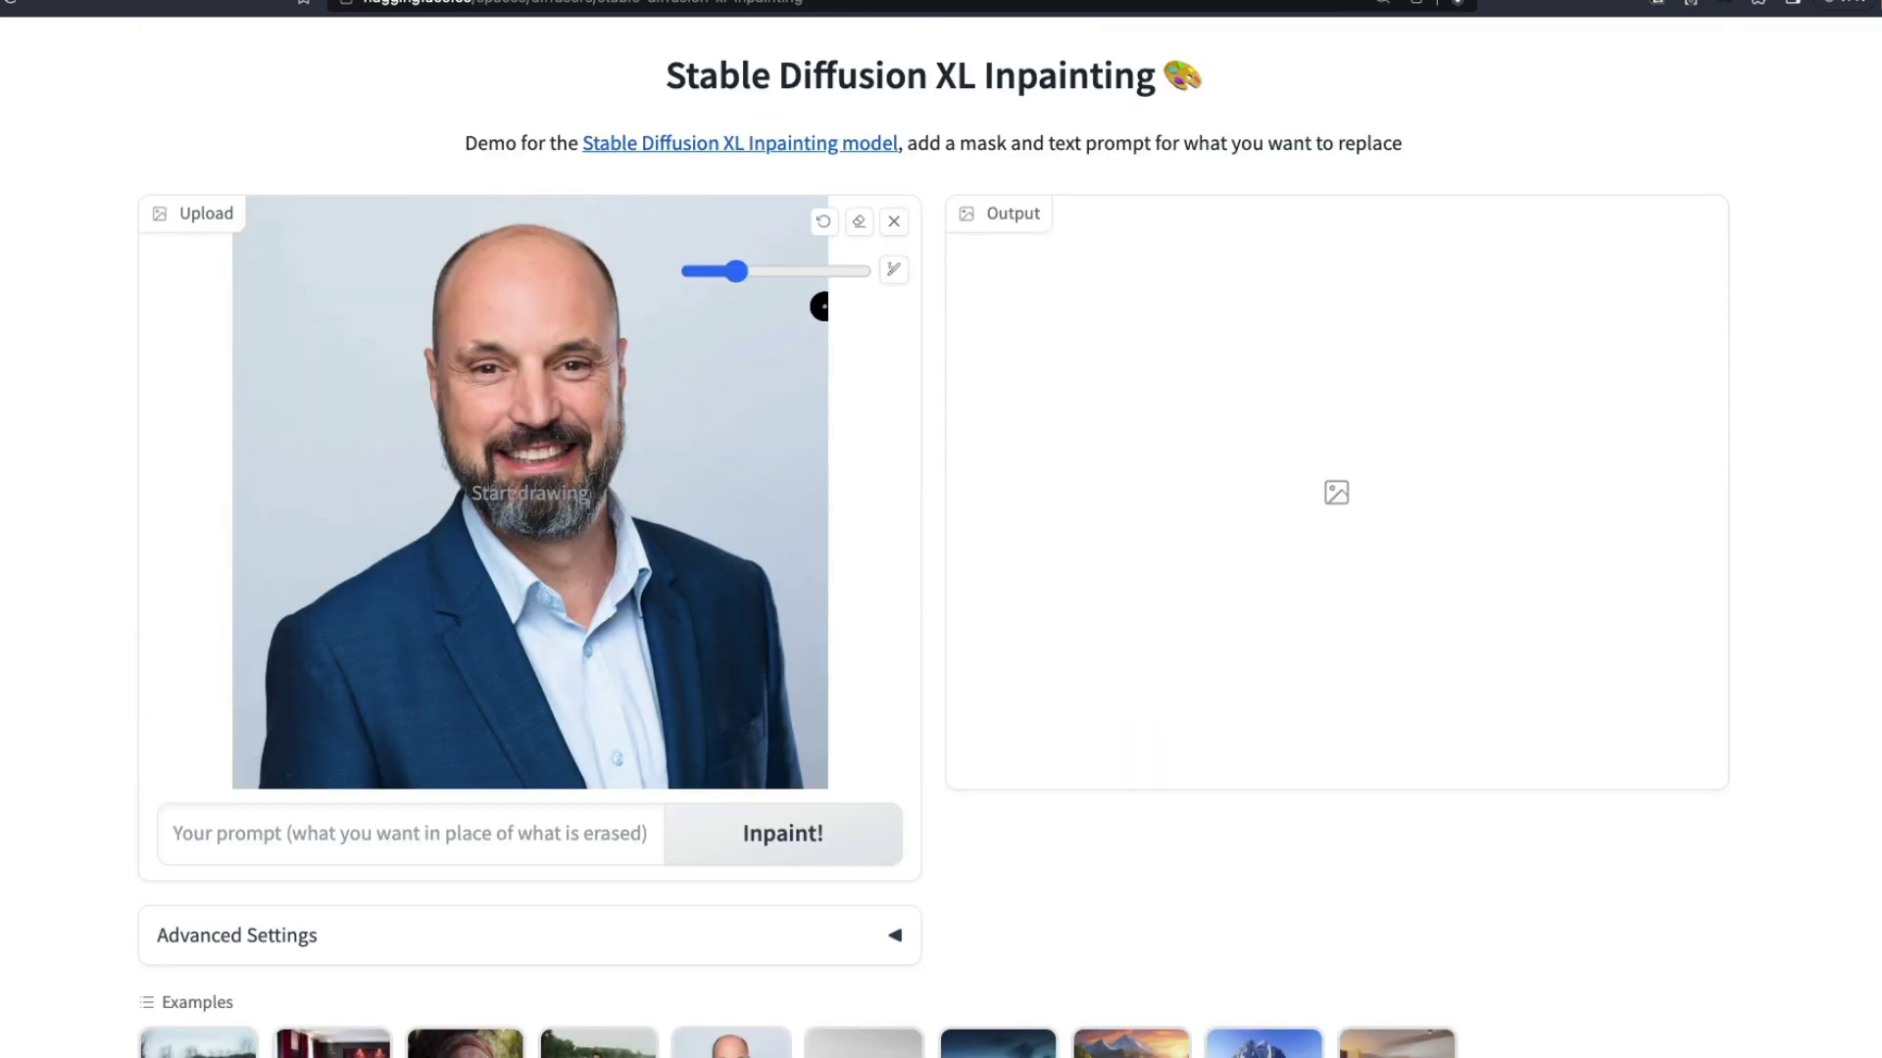
drag(736, 275, 911, 287)
mouse_move(348, 622)
mouse_down()
mouse_move(757, 767)
mouse_move(761, 609)
mouse_move(454, 576)
mouse_move(413, 550)
mouse_move(602, 563)
mouse_move(627, 539)
mouse_move(600, 682)
mouse_up()
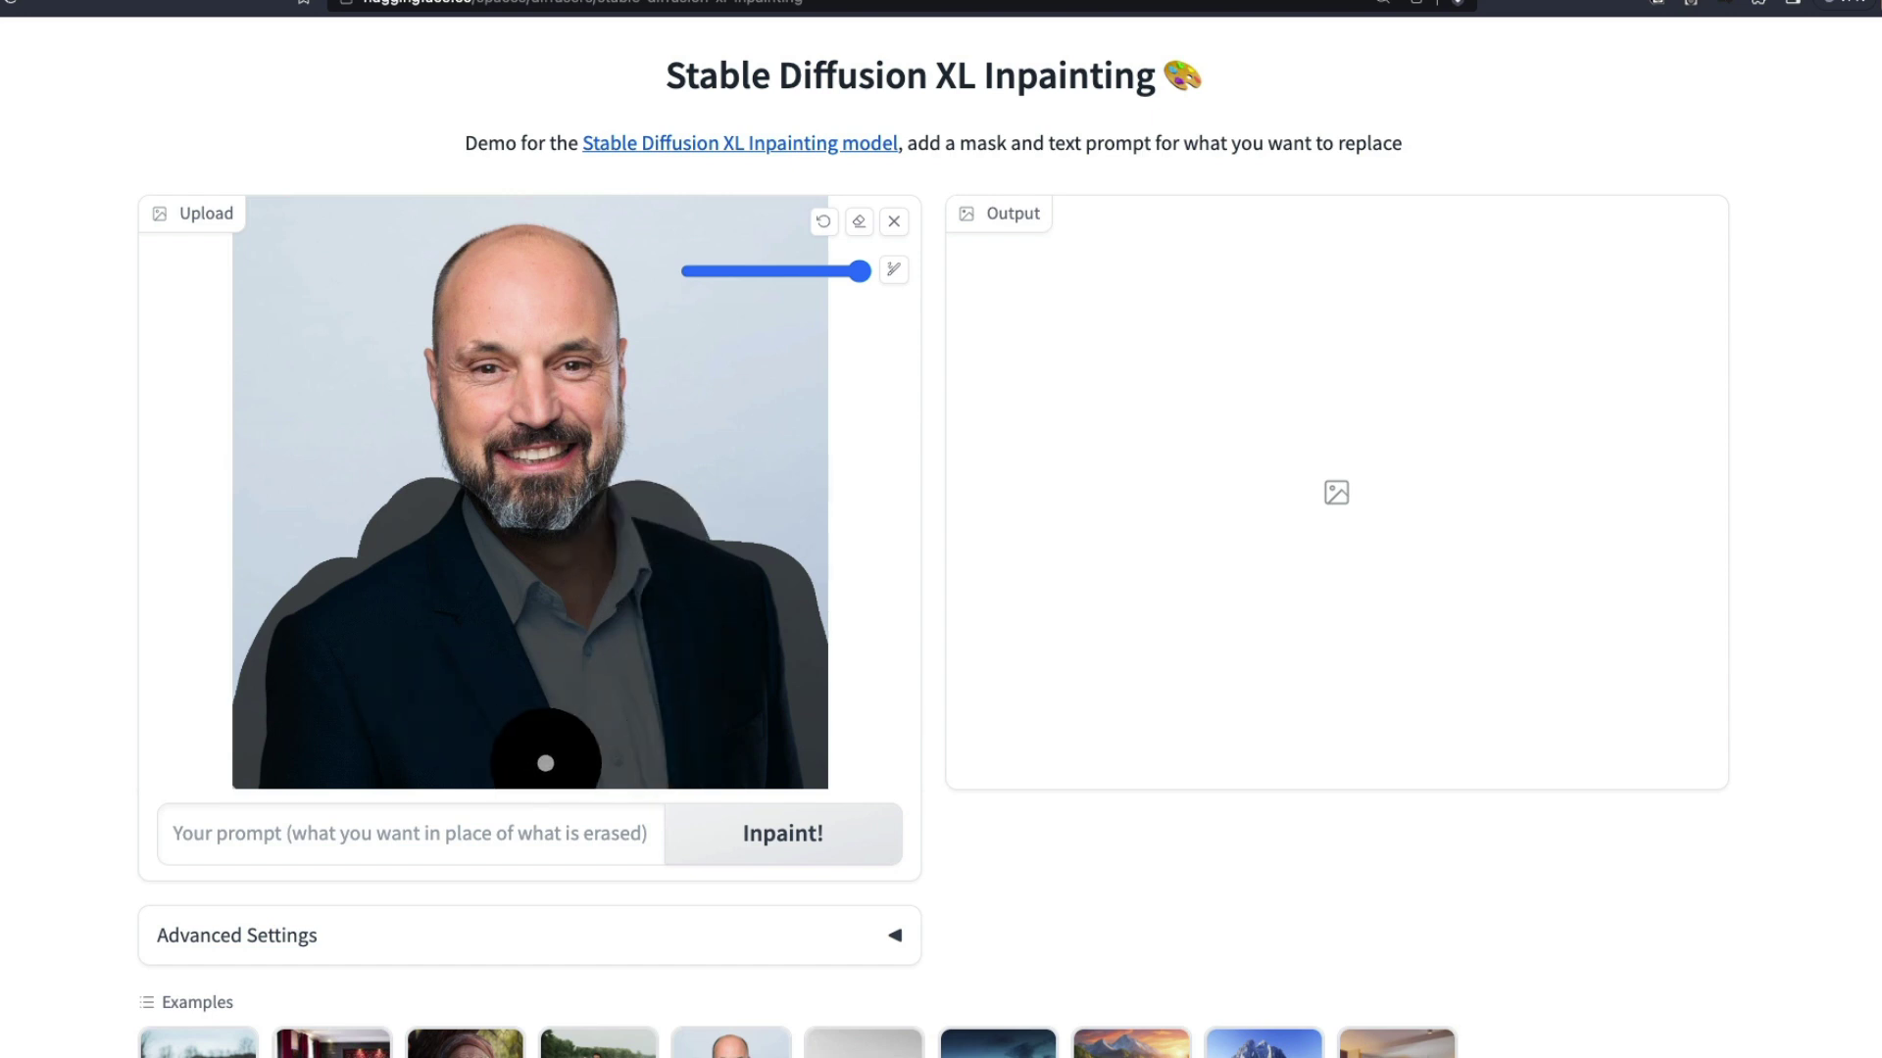
click(305, 836)
text(a)
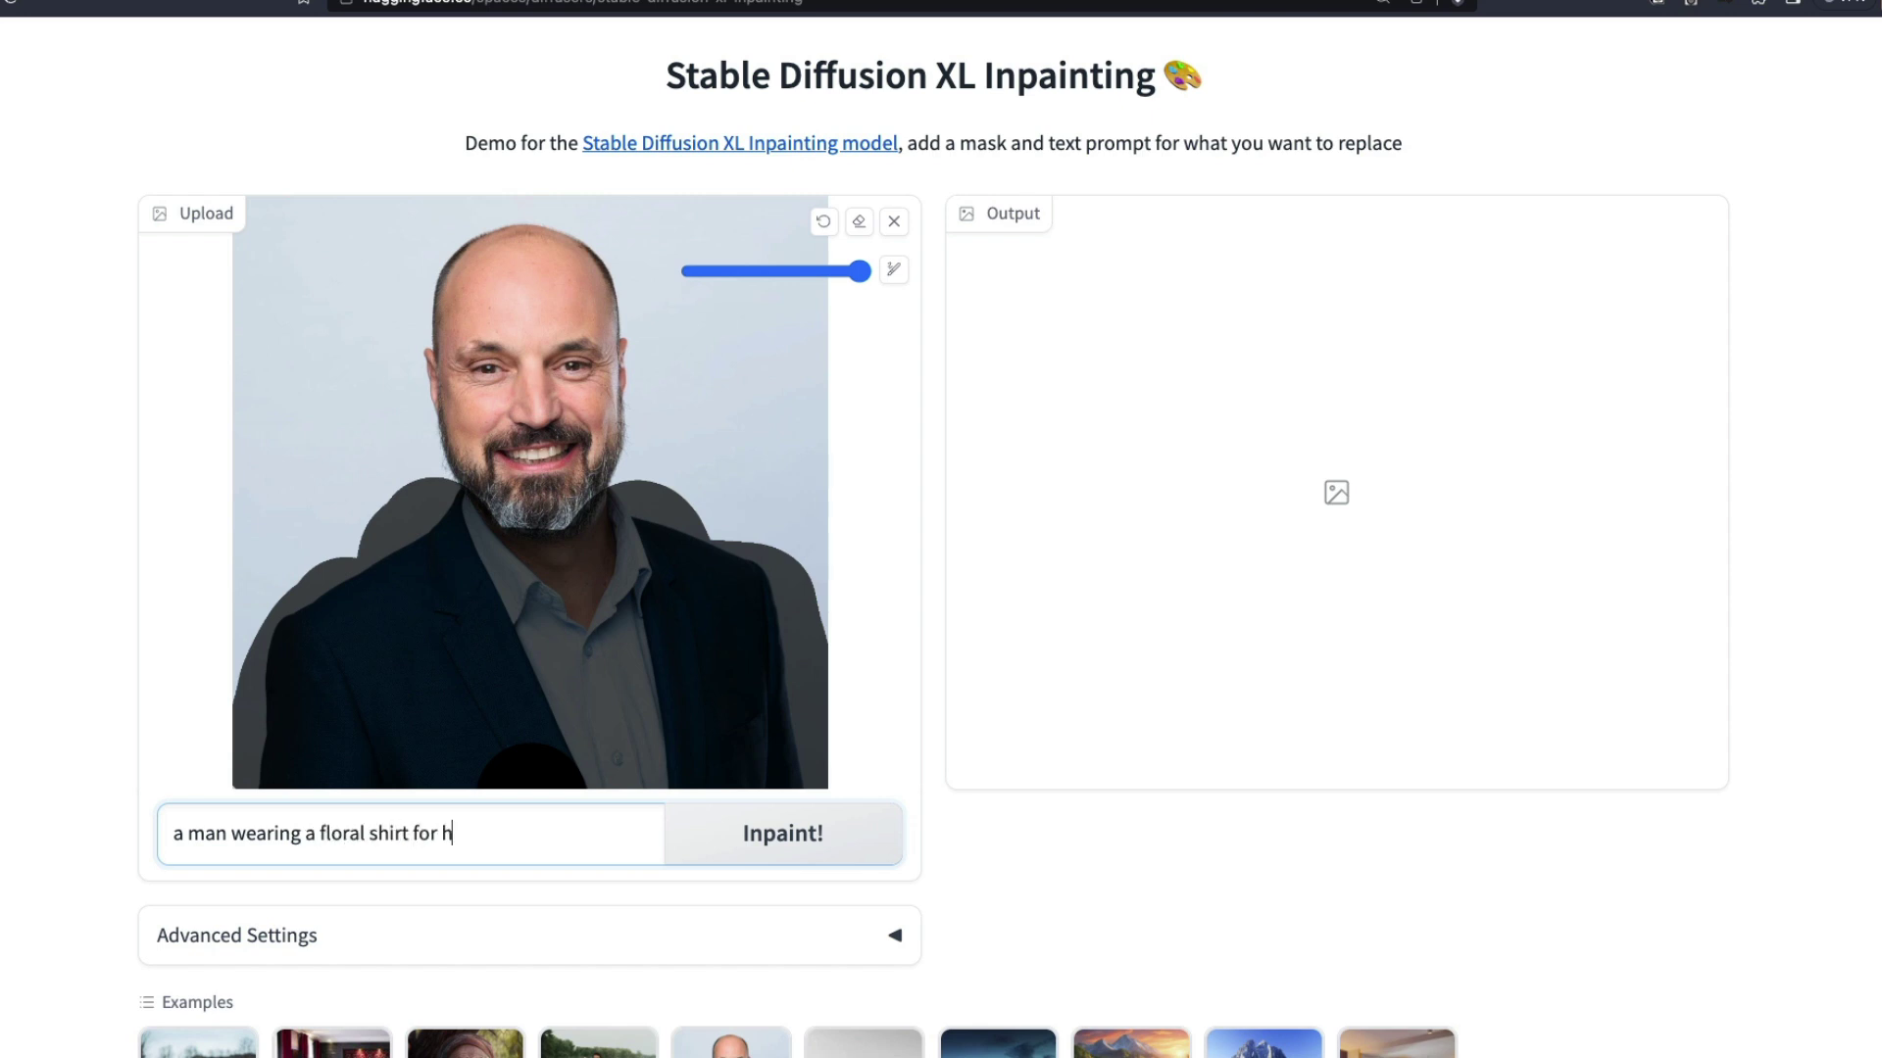
click(781, 833)
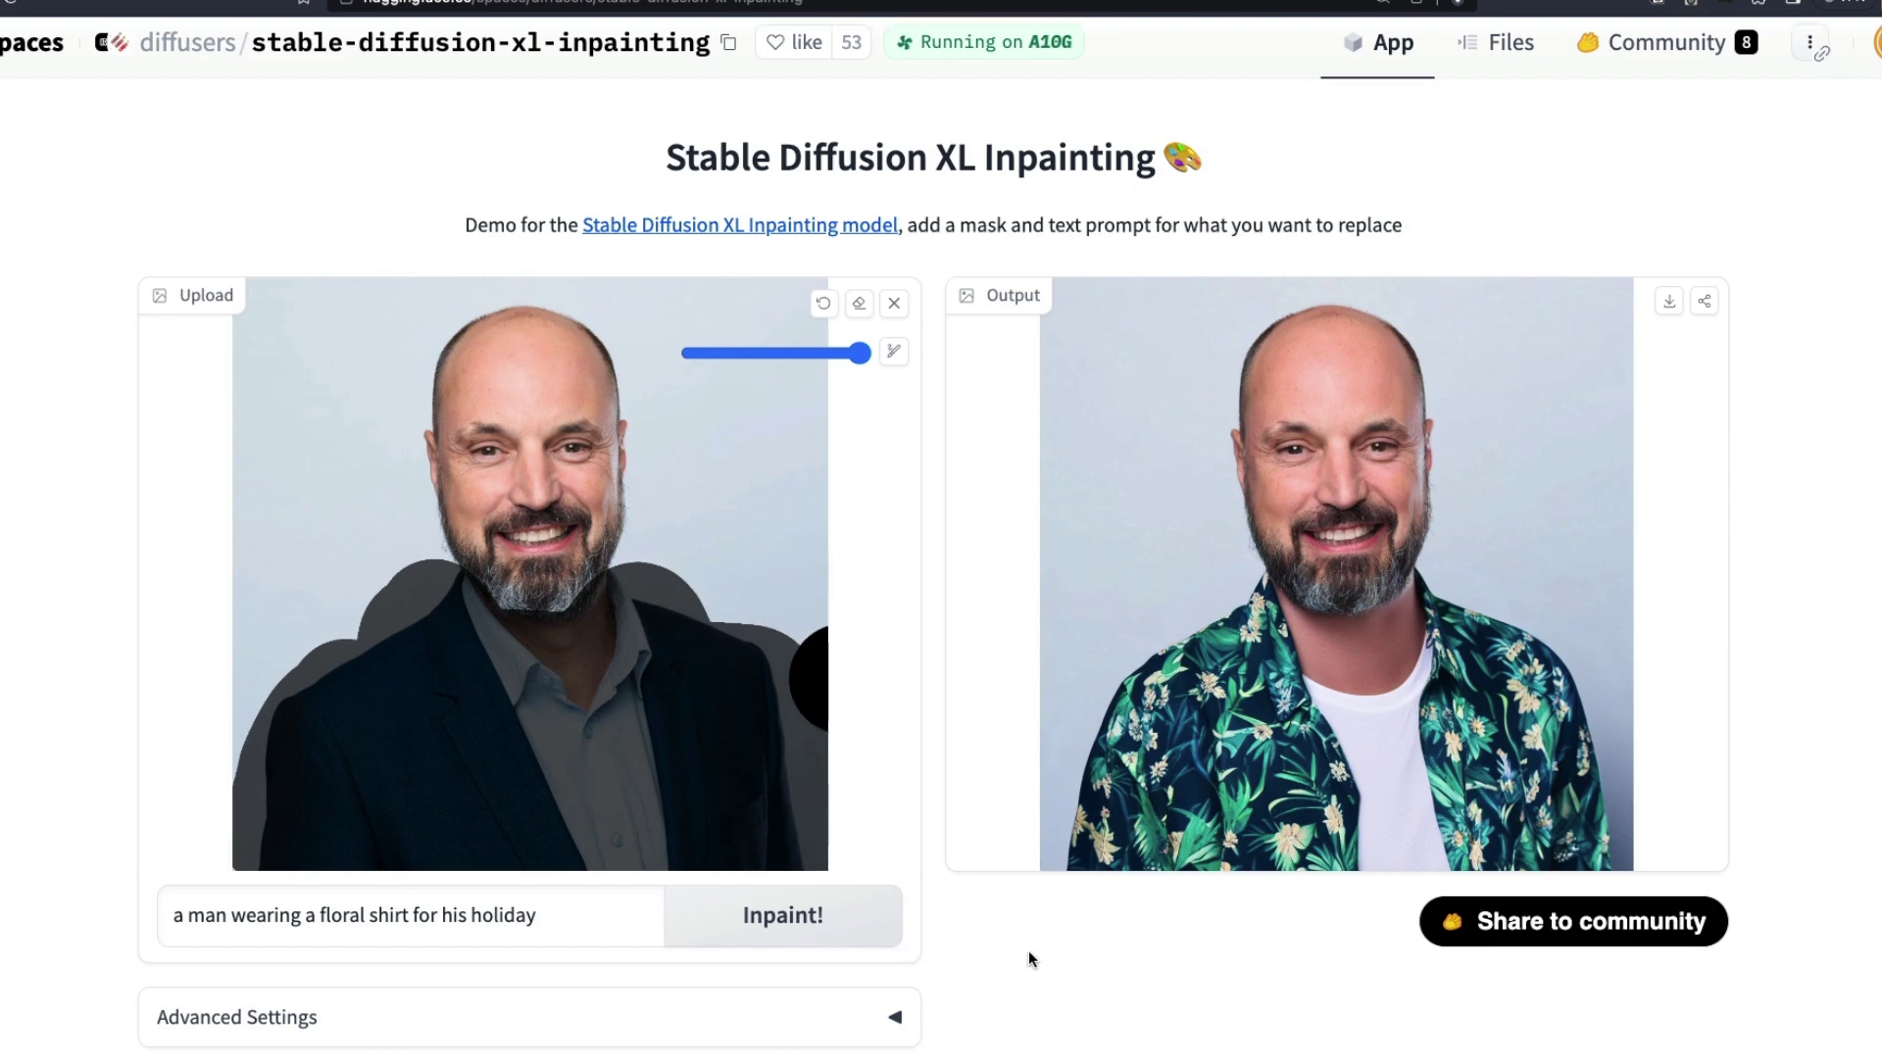
scroll(1029, 959, down, 5)
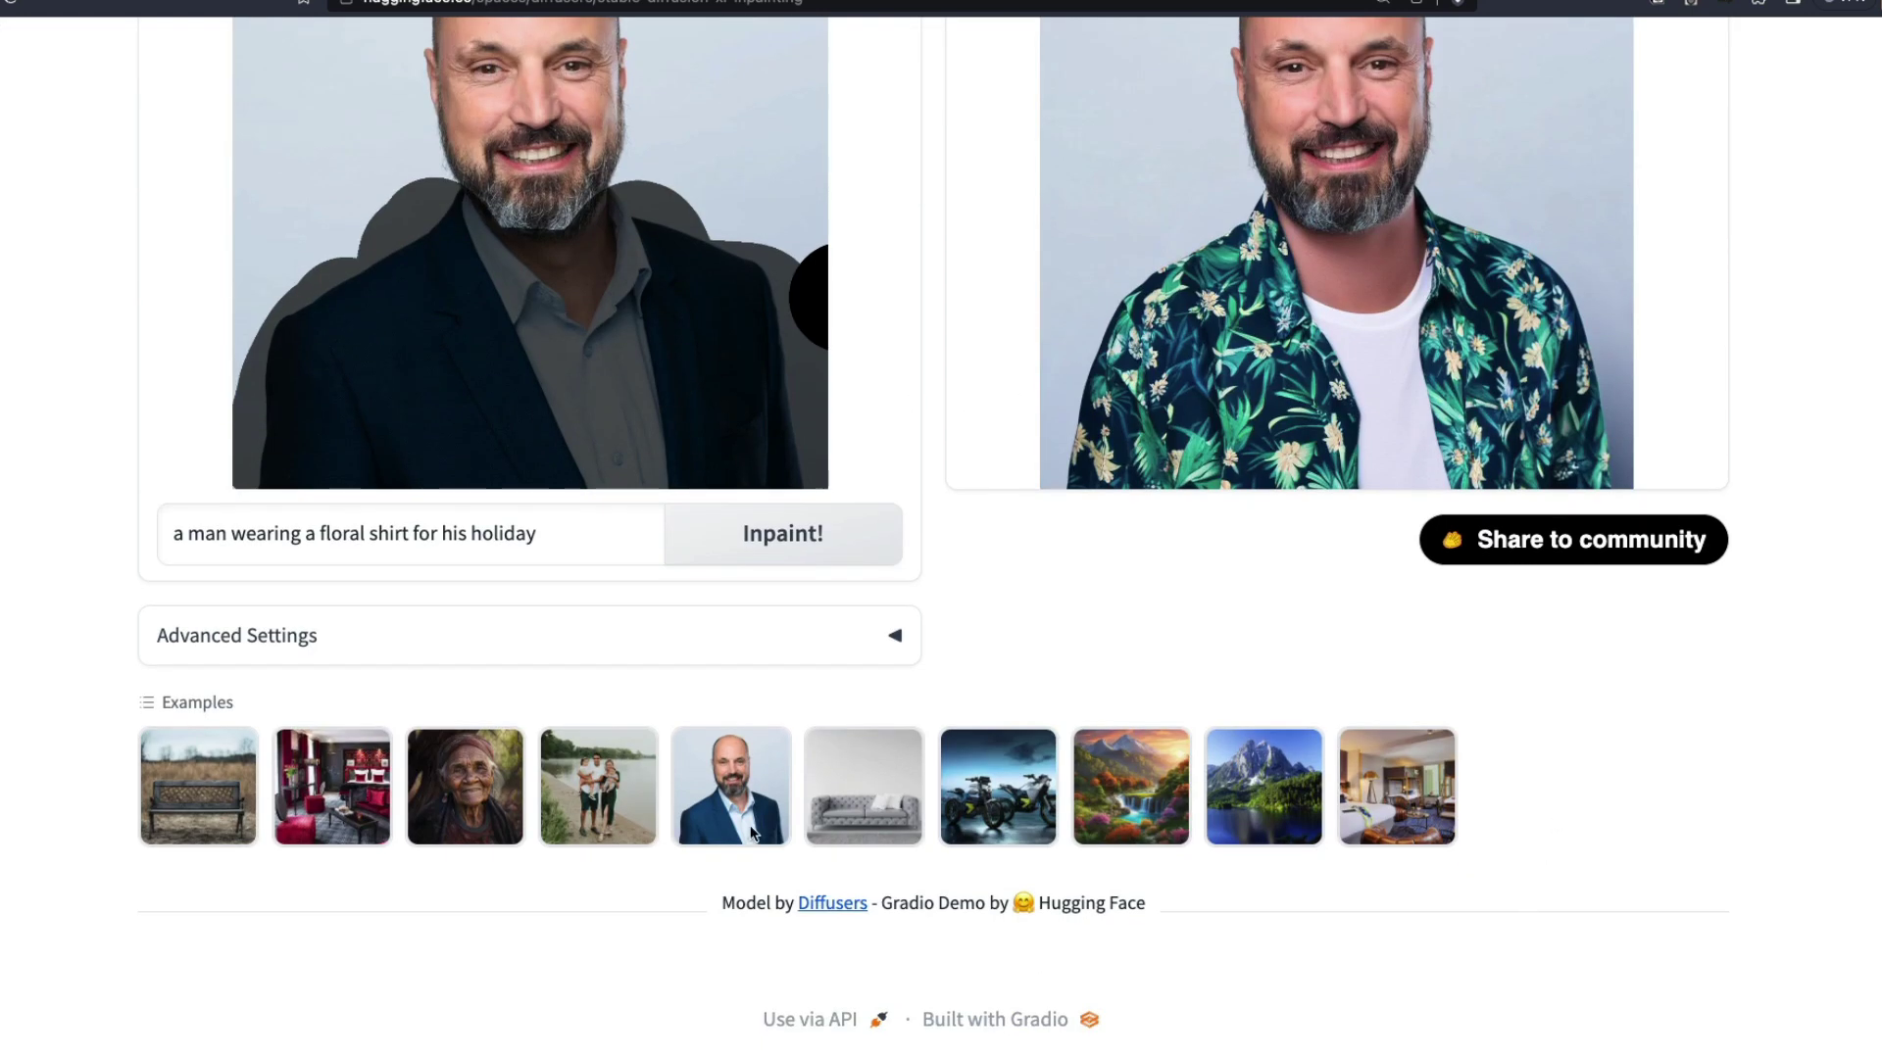
click(182, 819)
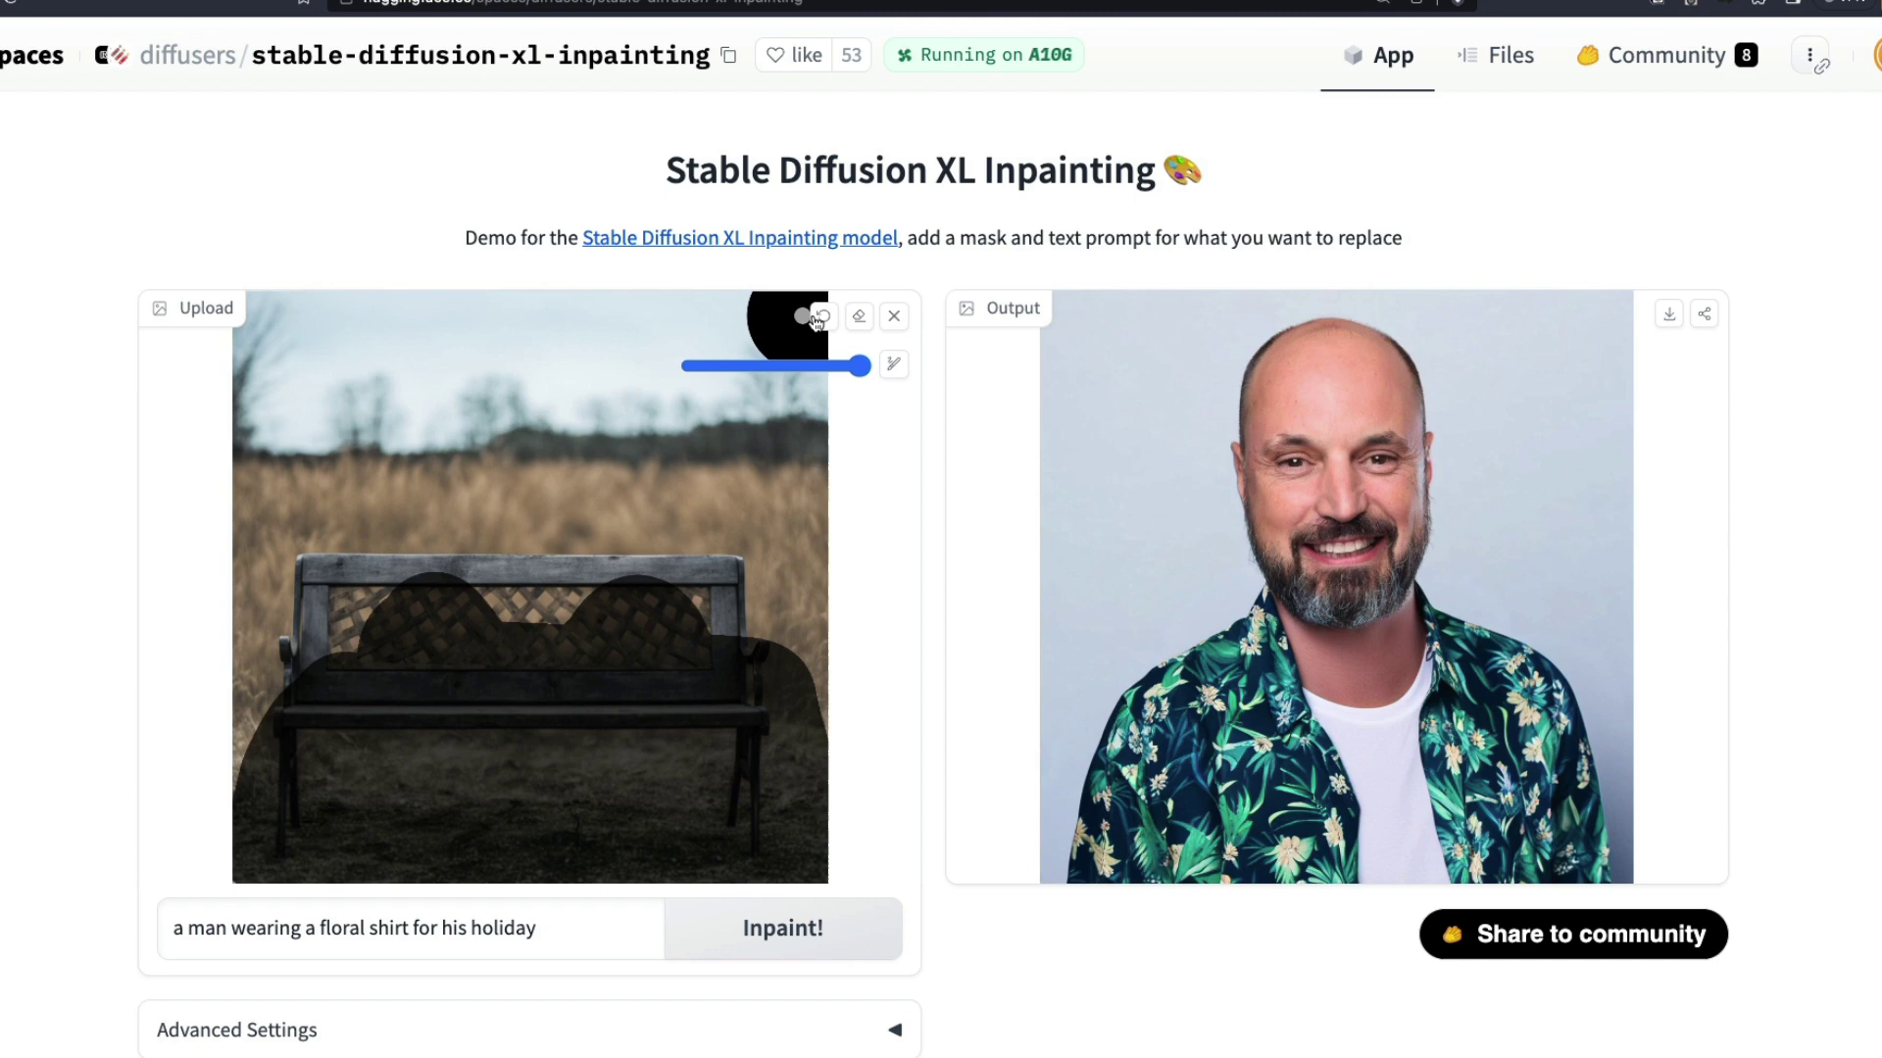
Remask the bench centre and inpaint with the prompt 'a lion sitting on a bench'.
click(861, 316)
mouse_move(498, 563)
mouse_down()
mouse_move(526, 516)
mouse_move(504, 471)
mouse_move(480, 631)
mouse_move(563, 534)
mouse_up()
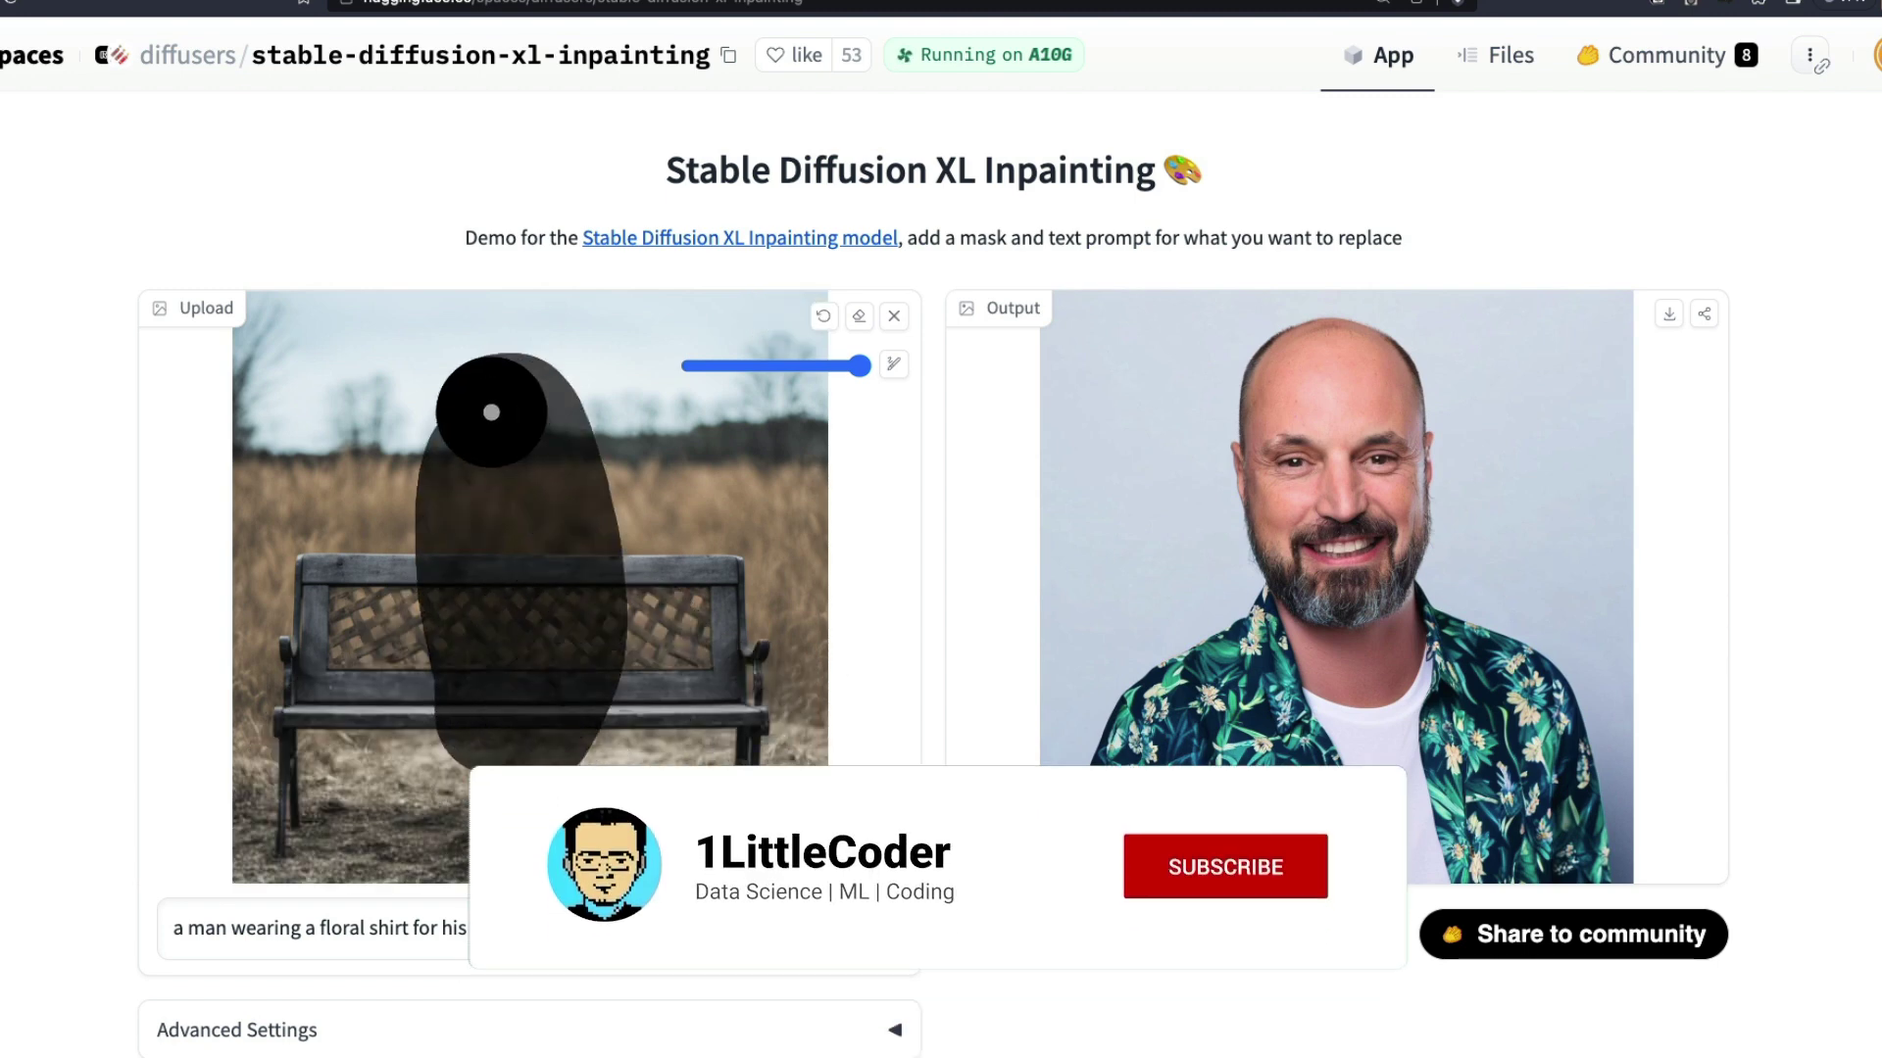
scroll(491, 407, down, 3)
click(206, 537)
key(ctrl+a)
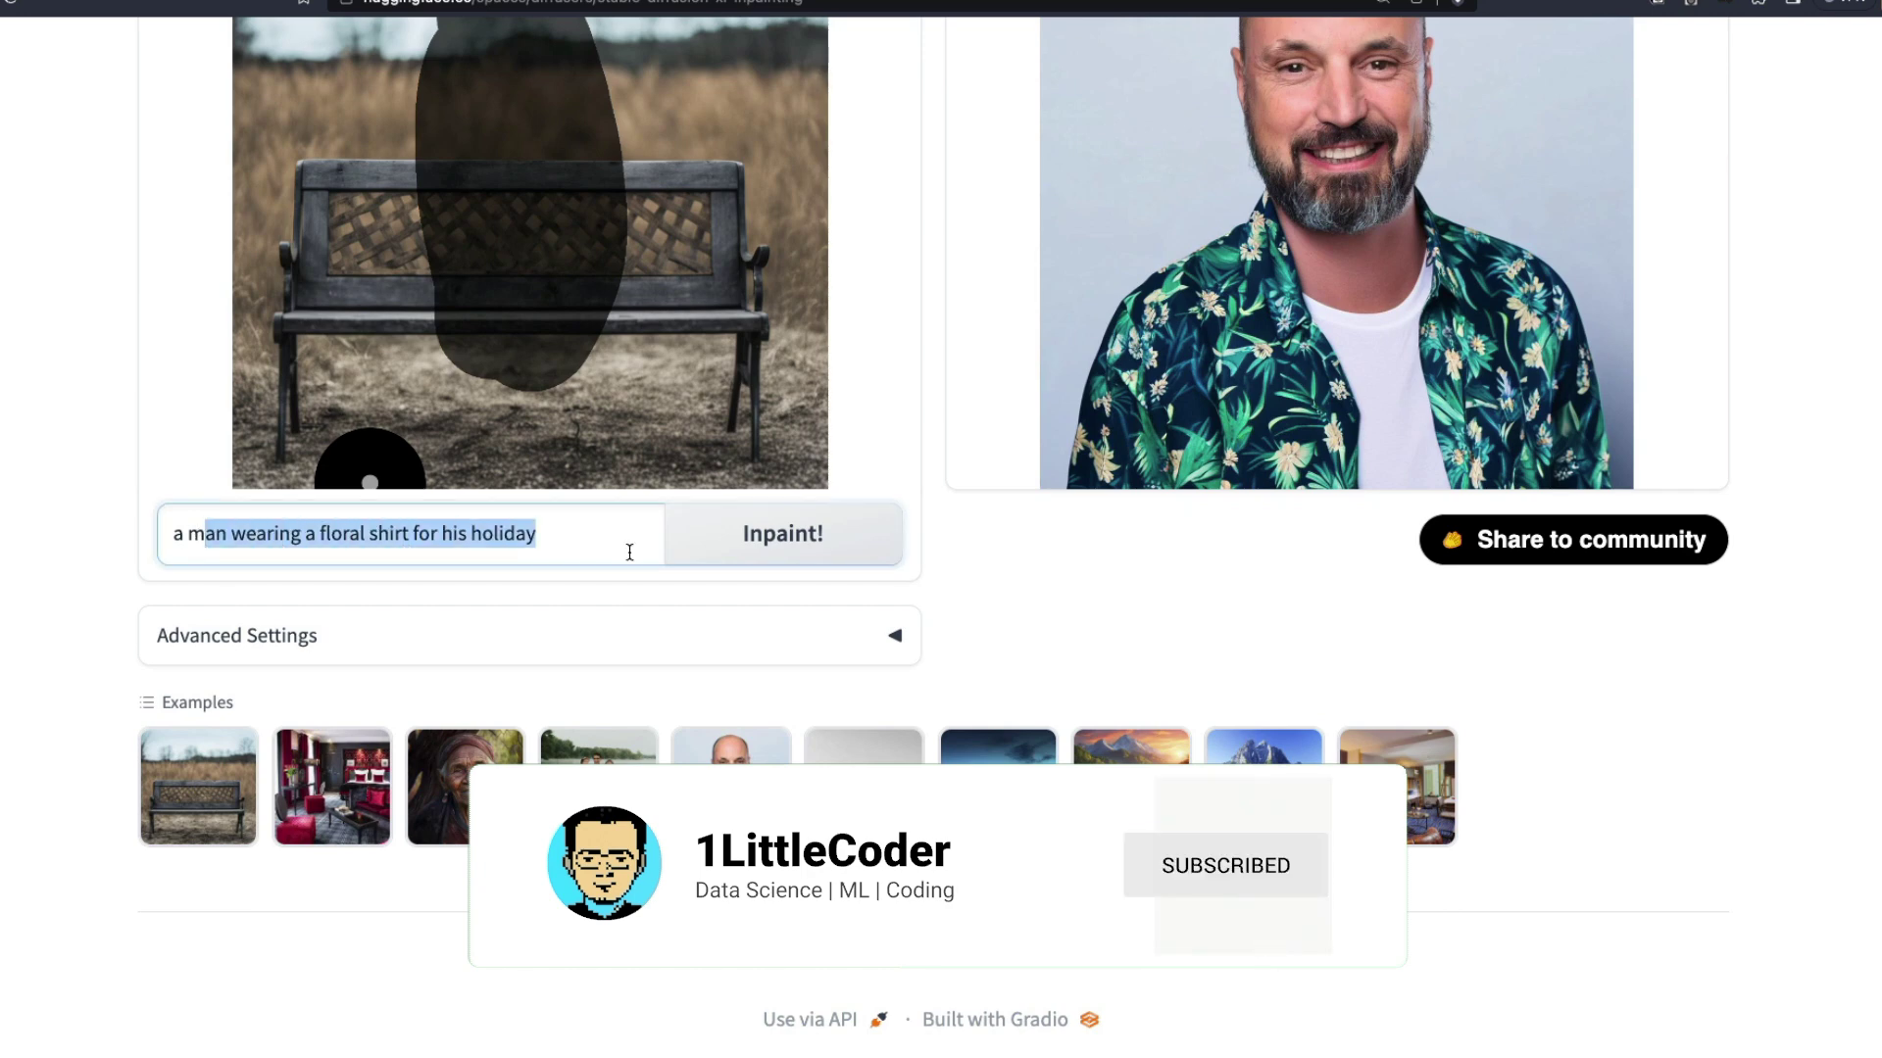
text(a lion sitting on a bench)
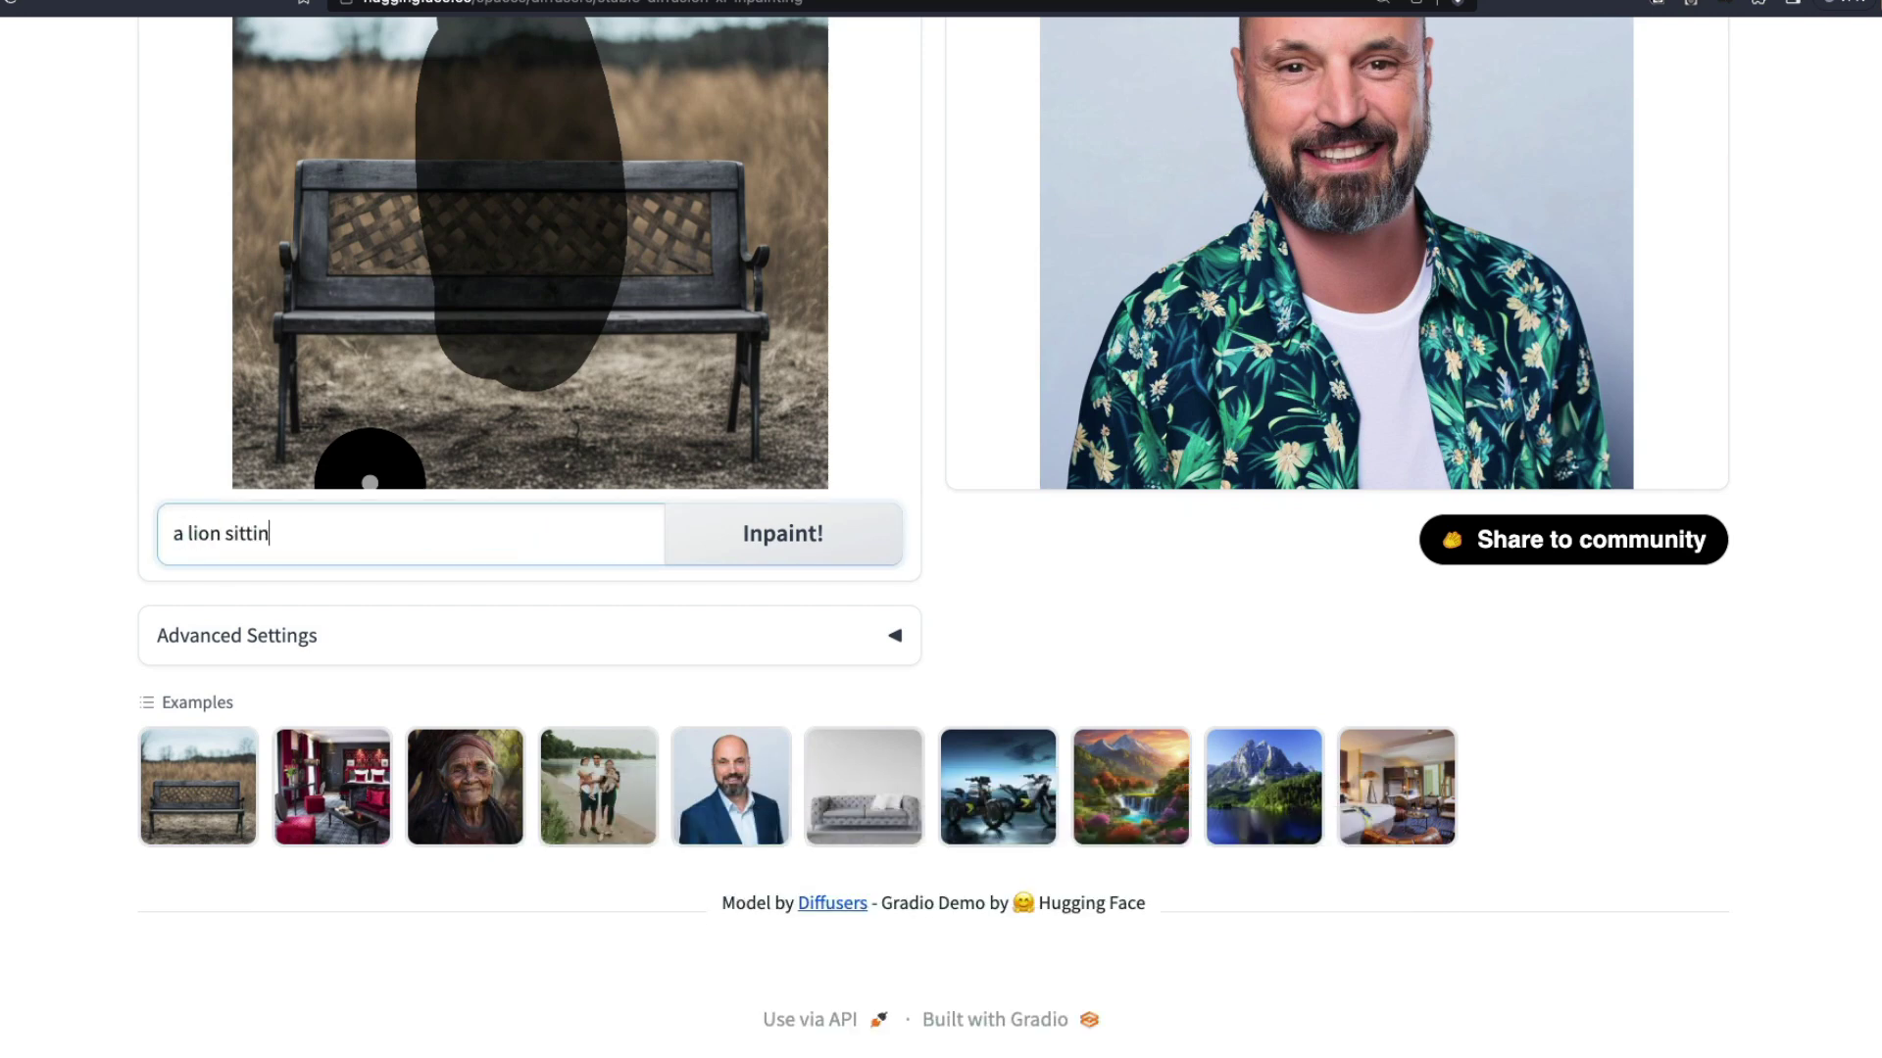
click(753, 524)
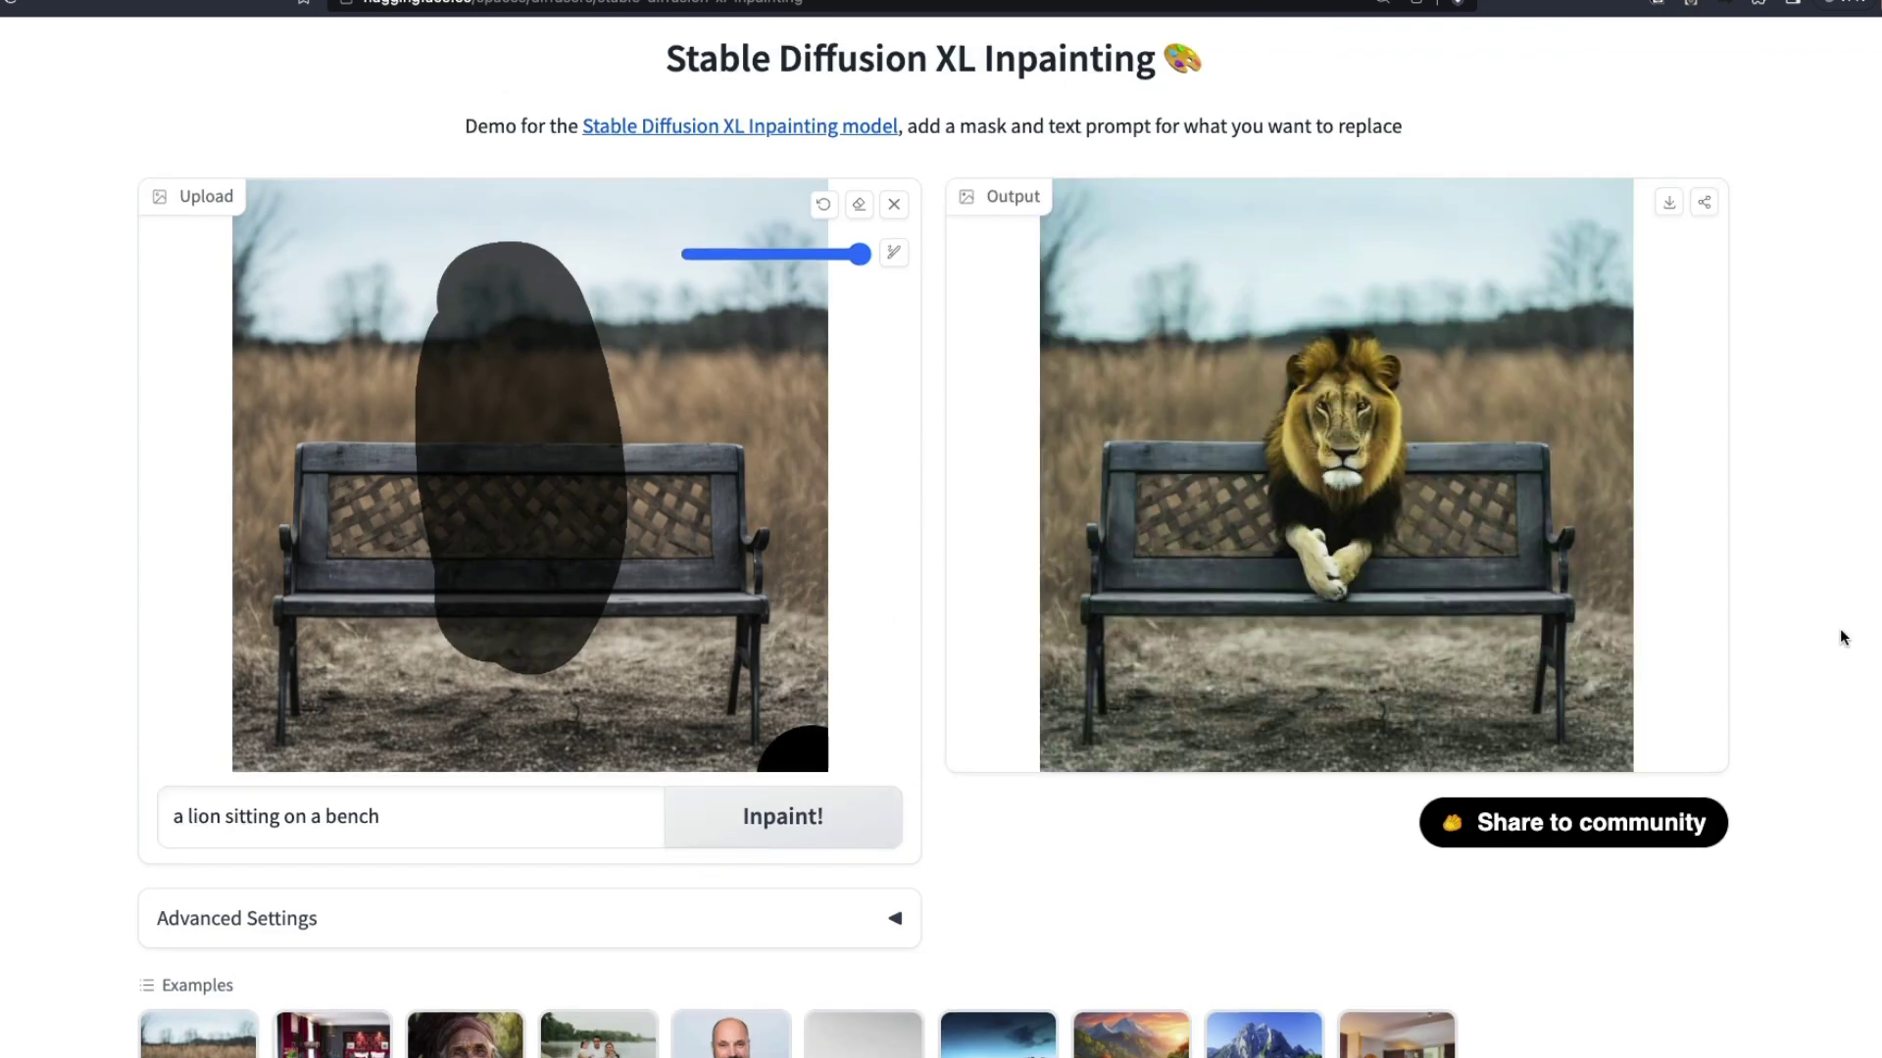
scroll(1843, 638, down, 2)
scroll(1843, 638, up, 3)
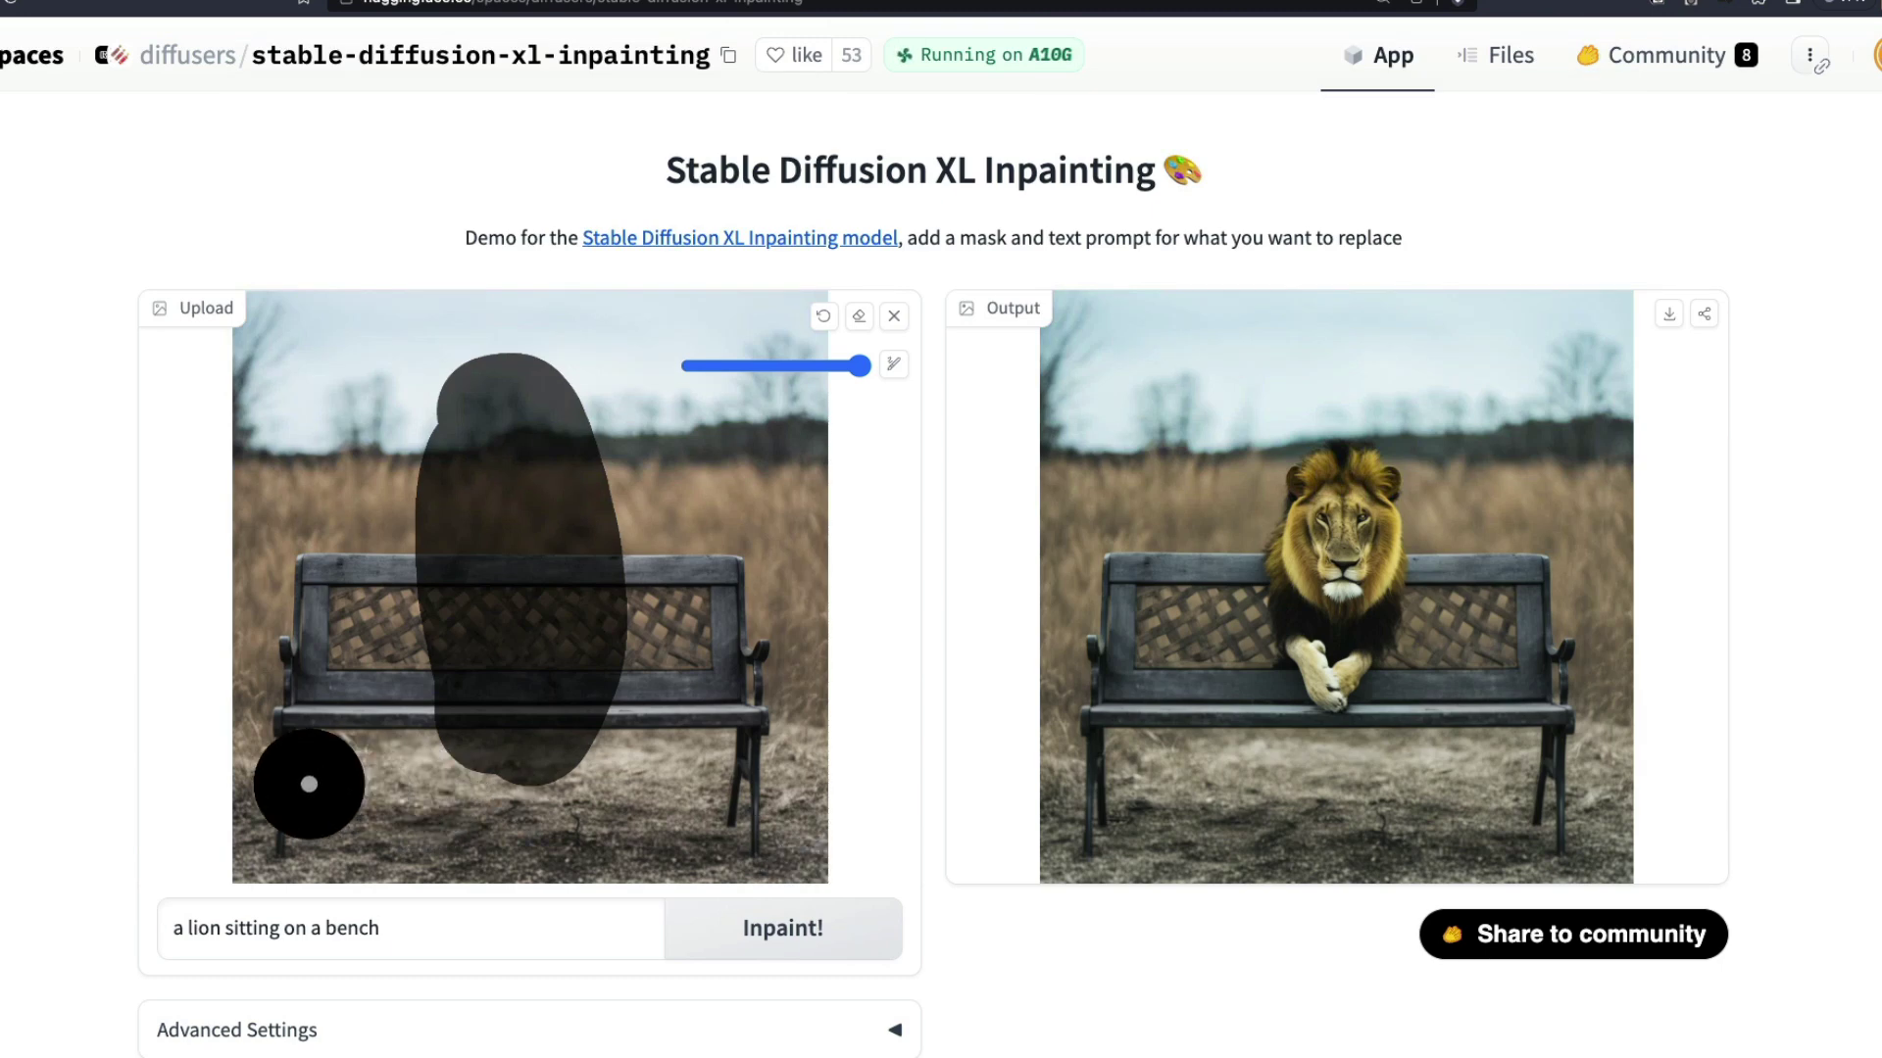
Widen the bench mask, replace 'lion' with a cute dog, generate, then clear the input.
mouse_move(488, 712)
mouse_down()
mouse_move(513, 516)
mouse_move(574, 549)
mouse_move(451, 712)
mouse_up()
scroll(441, 898, down, 2)
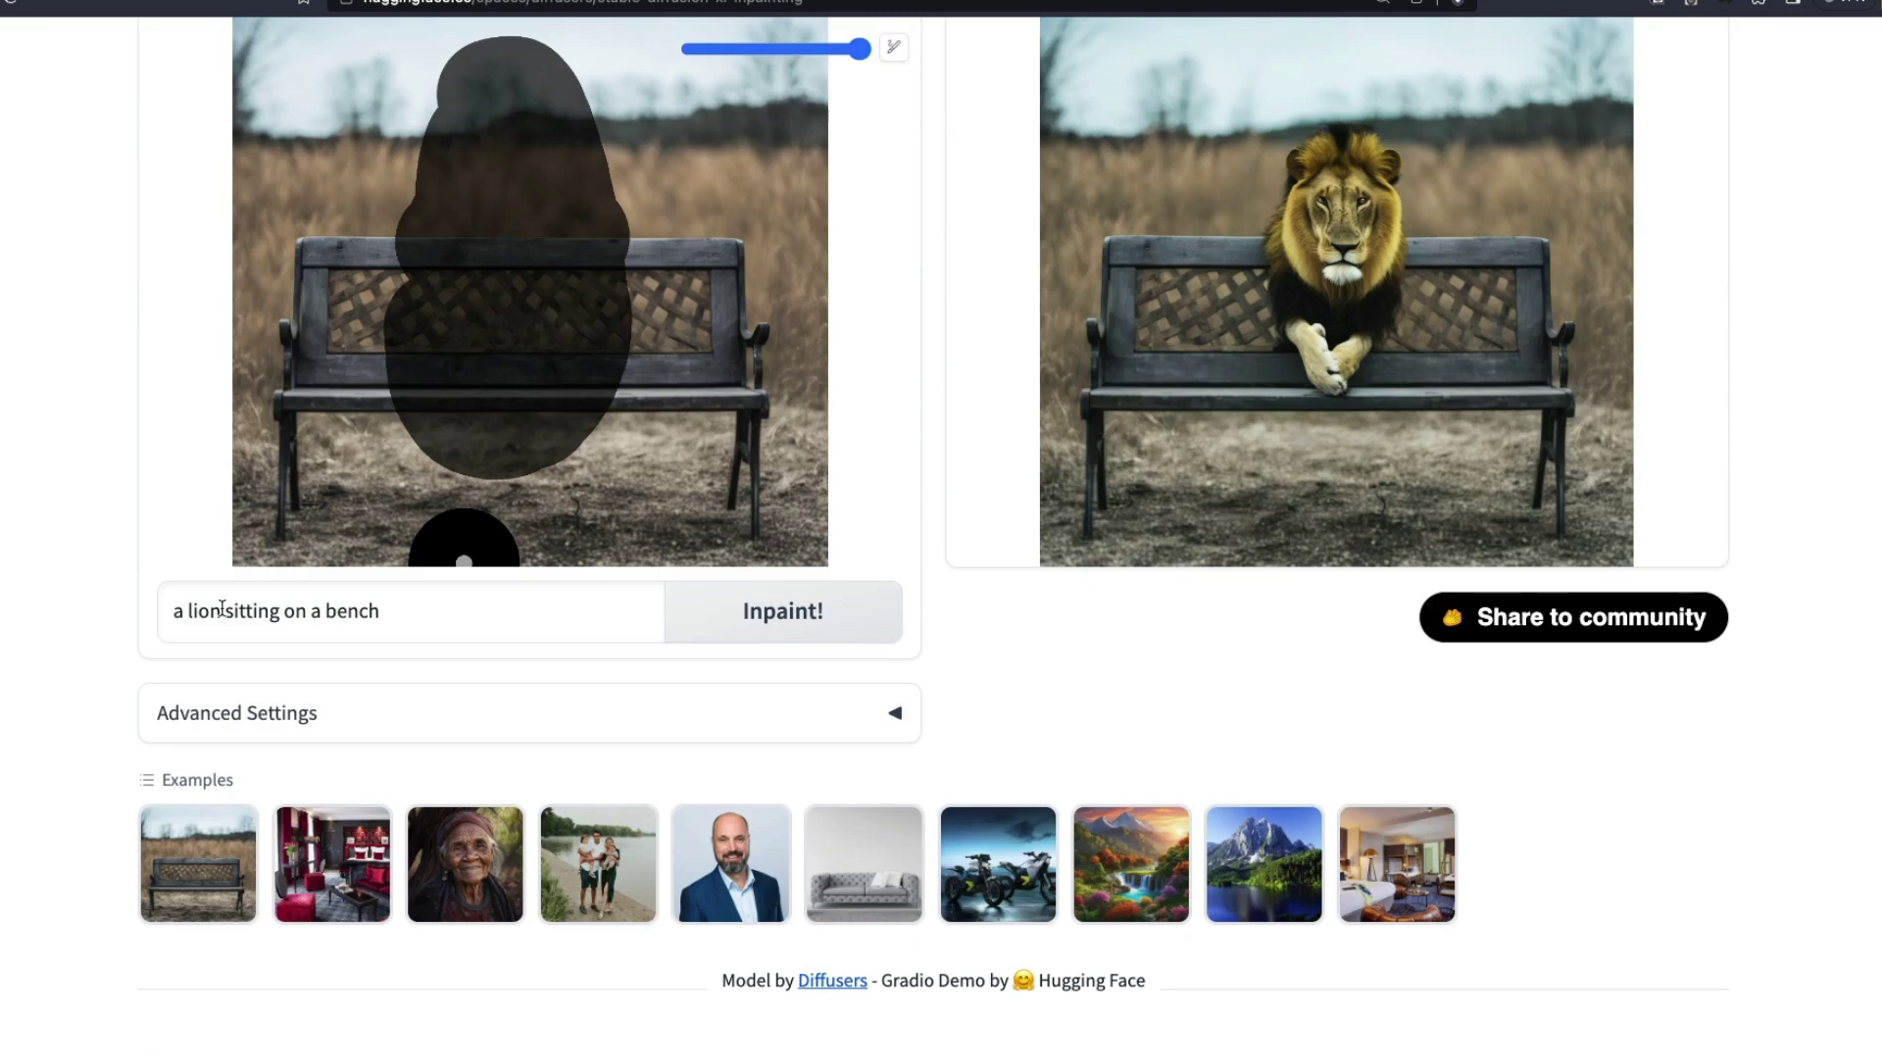
double_click(213, 610)
text(cute dog)
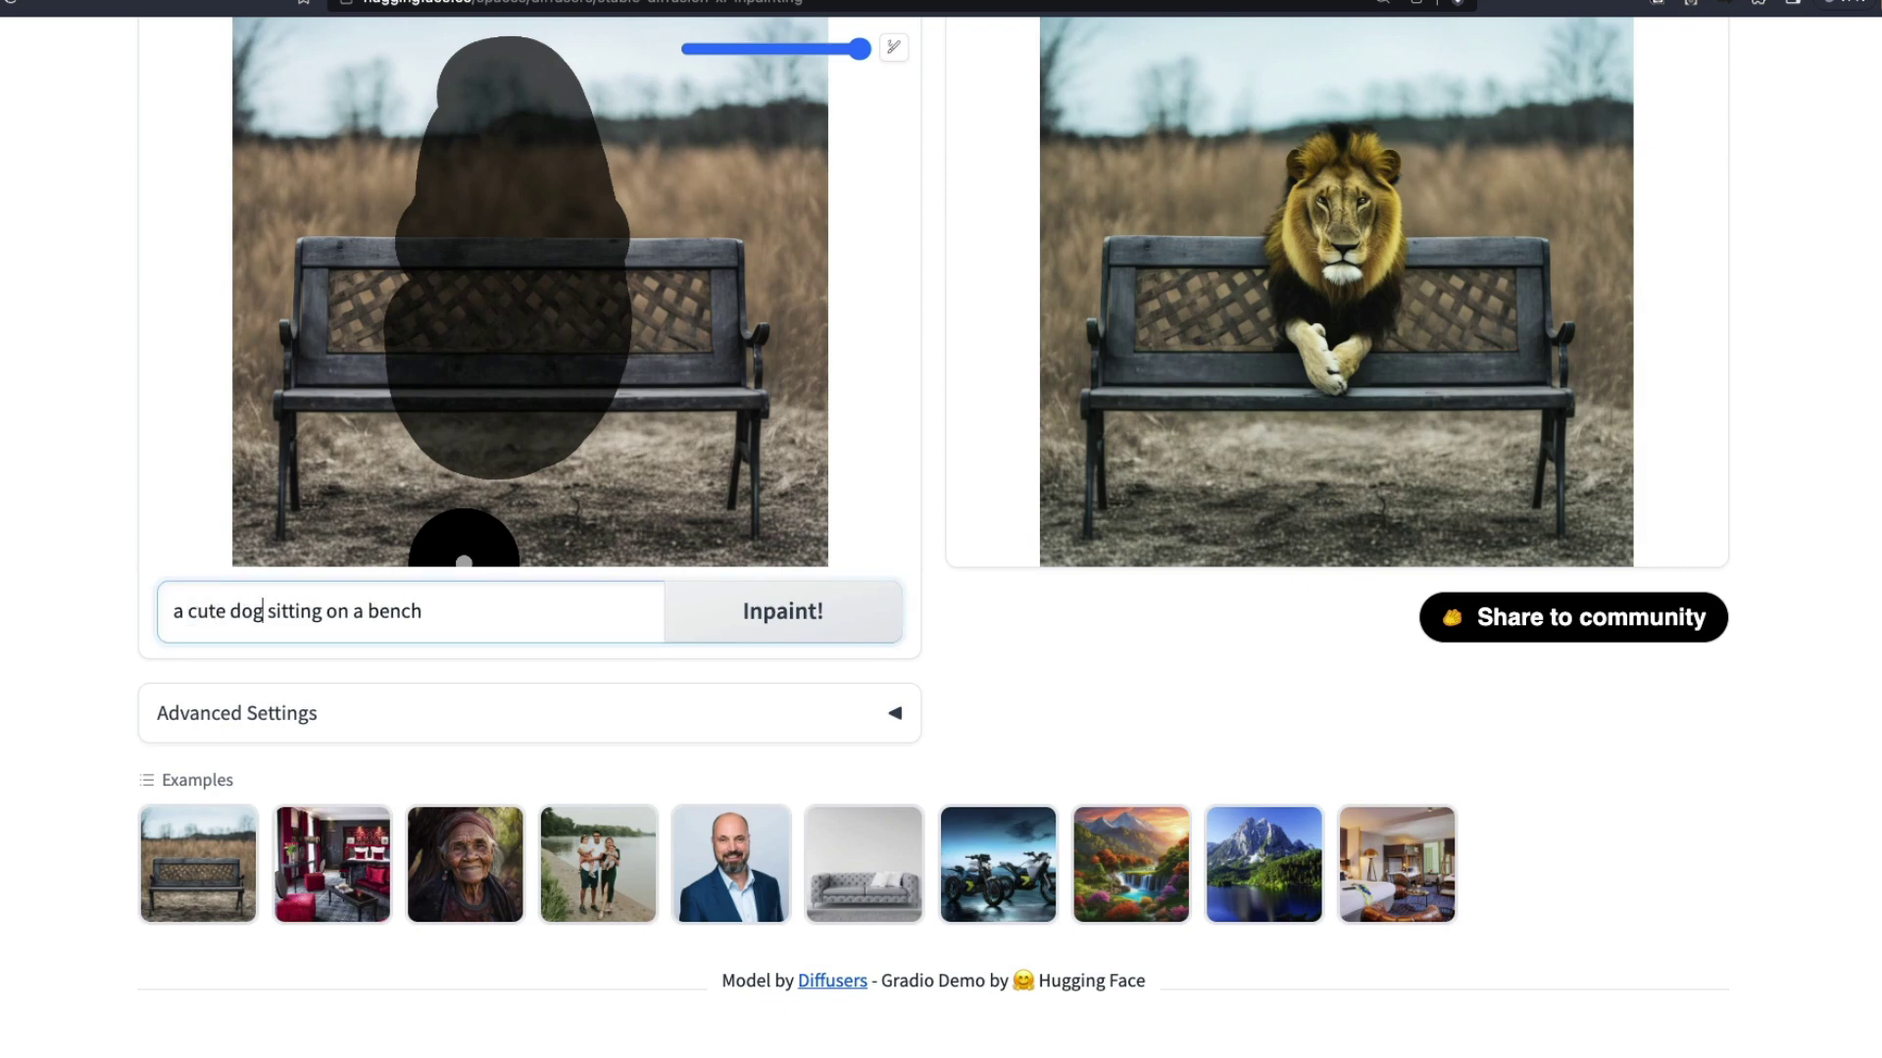
click(816, 617)
scroll(1874, 600, up, 2)
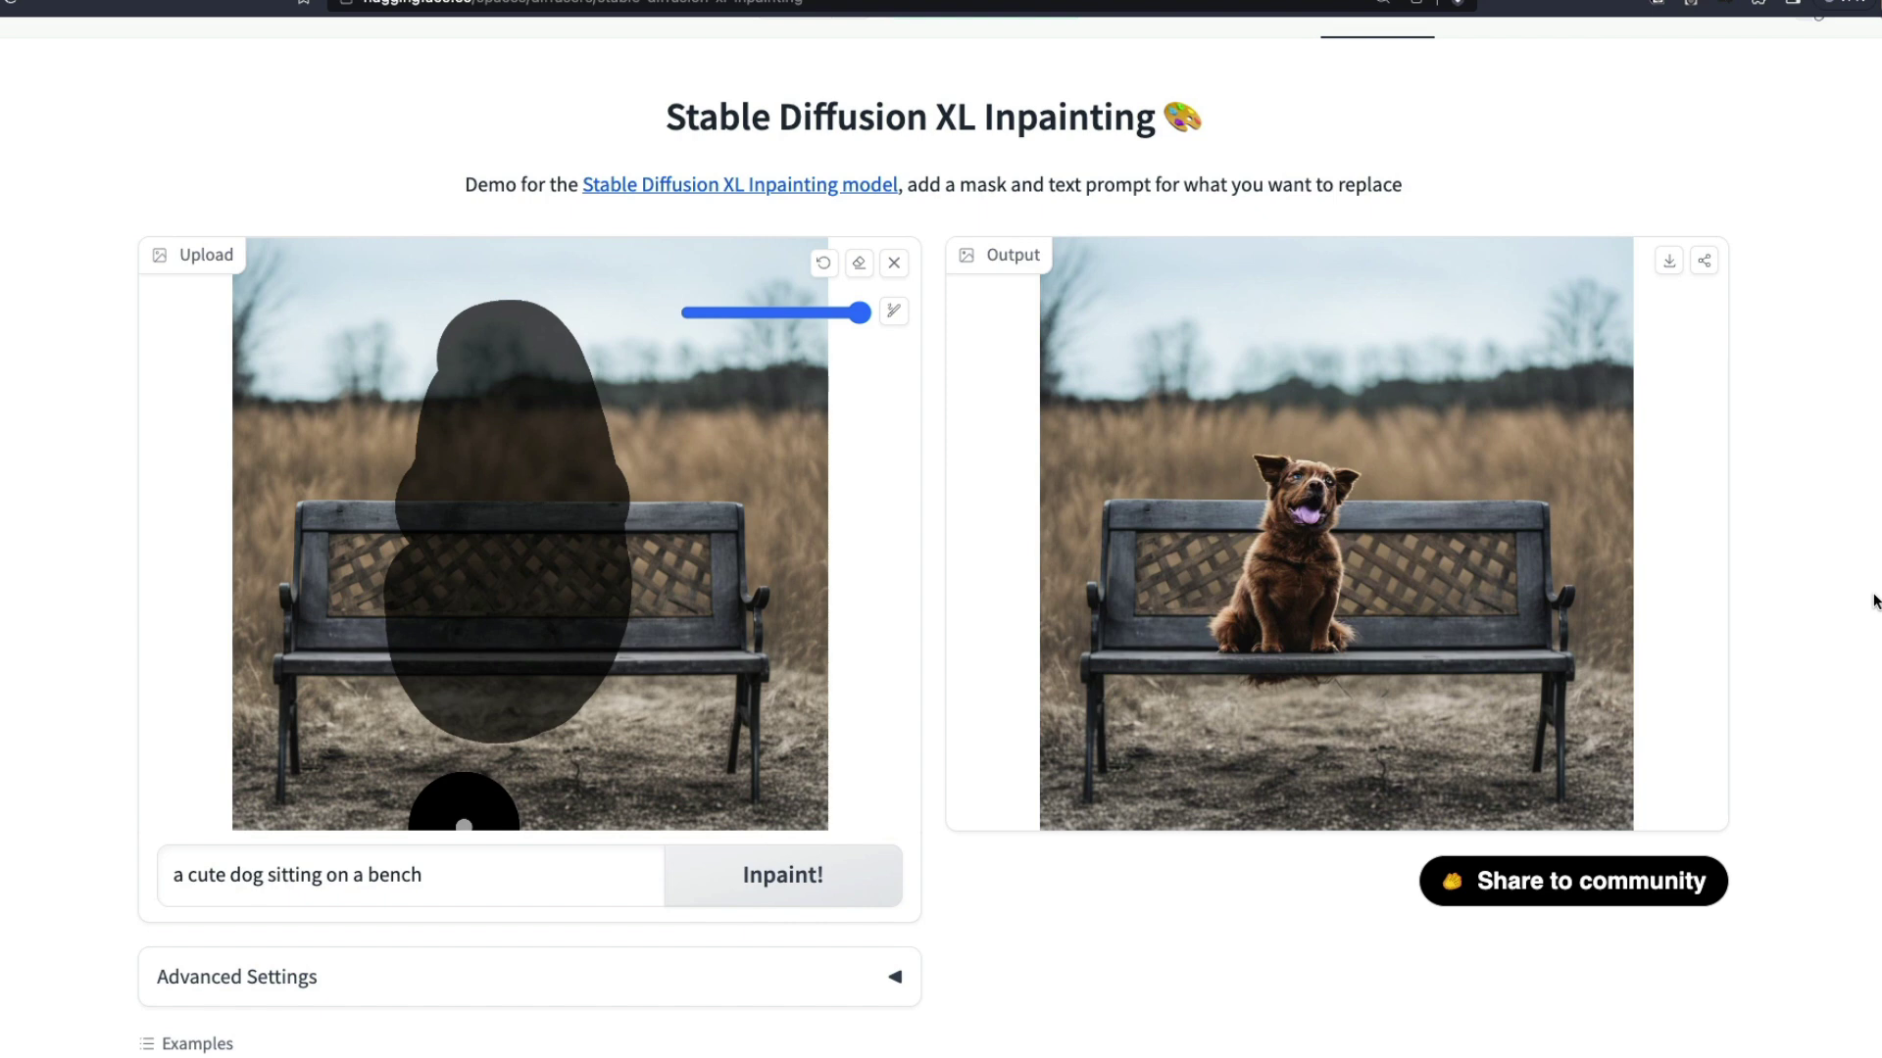
click(895, 265)
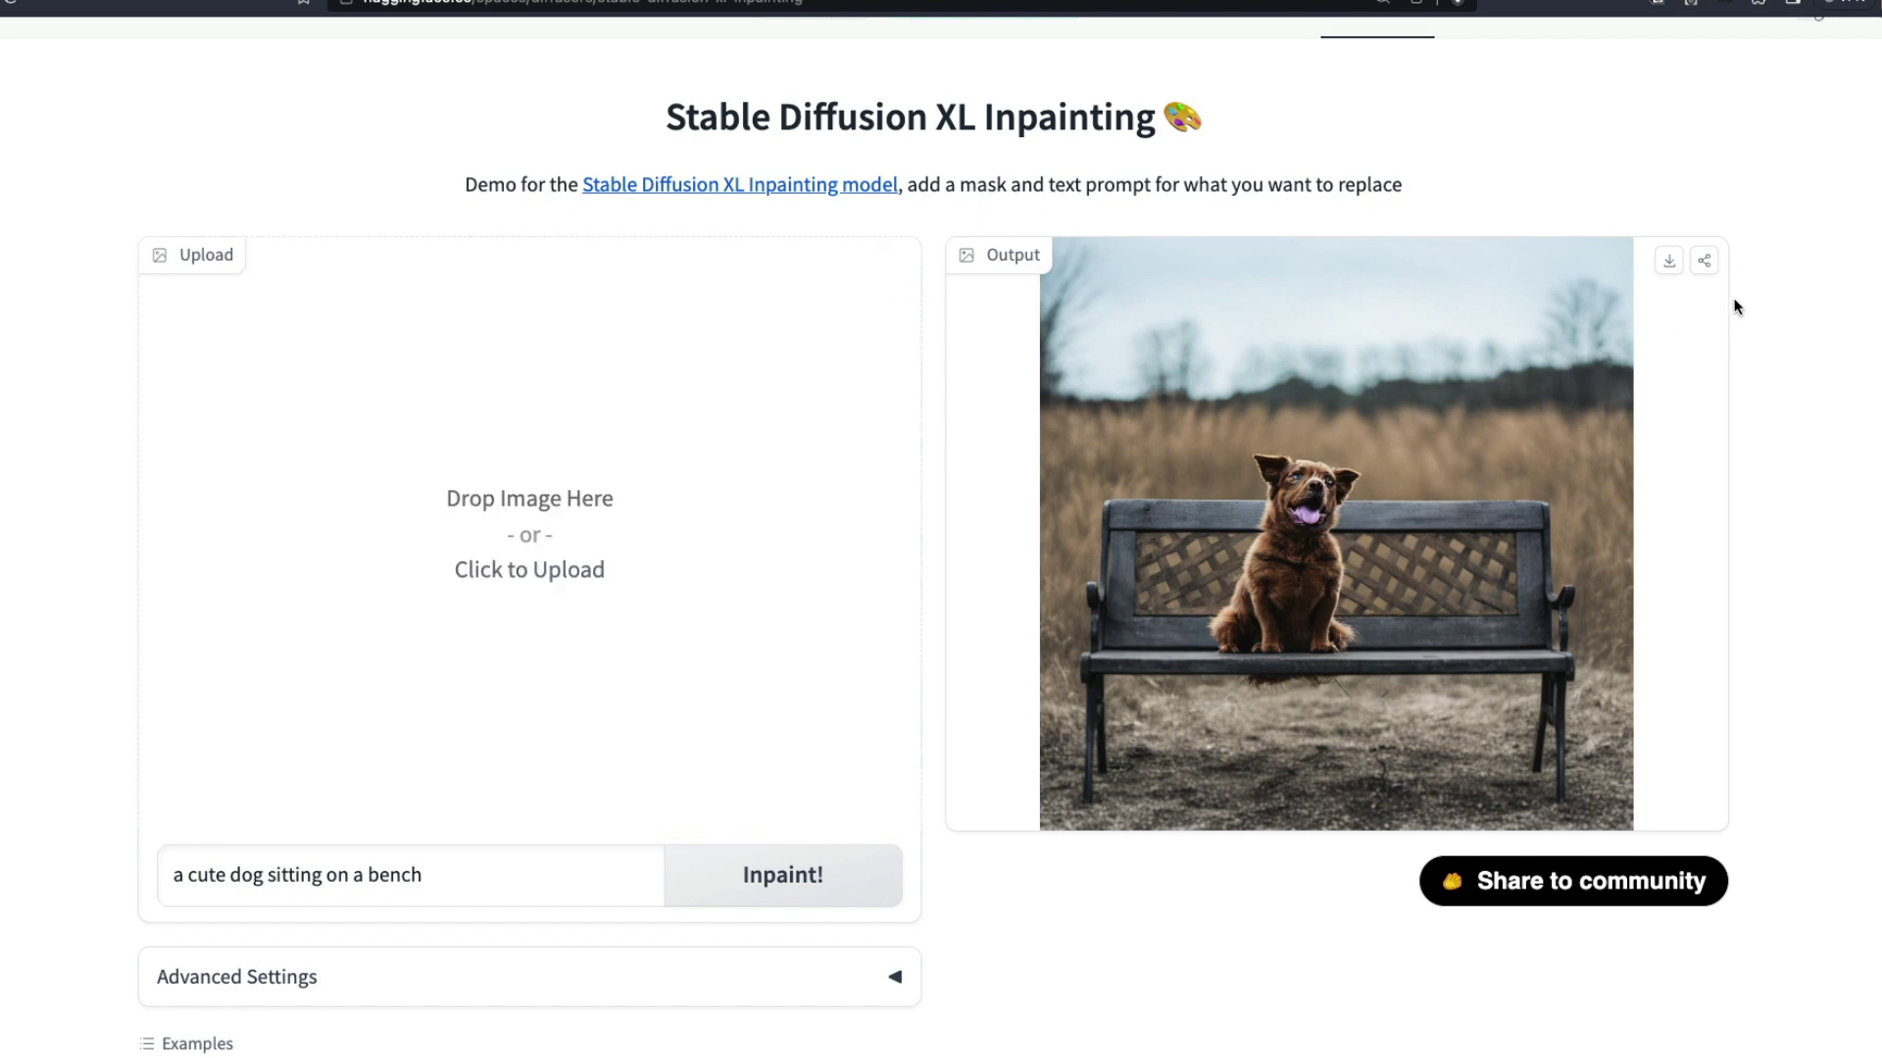
scroll(1356, 578, down, 3)
Load the old woman photo, mask her mouth, and inpaint 'an angry old lady'.
click(464, 788)
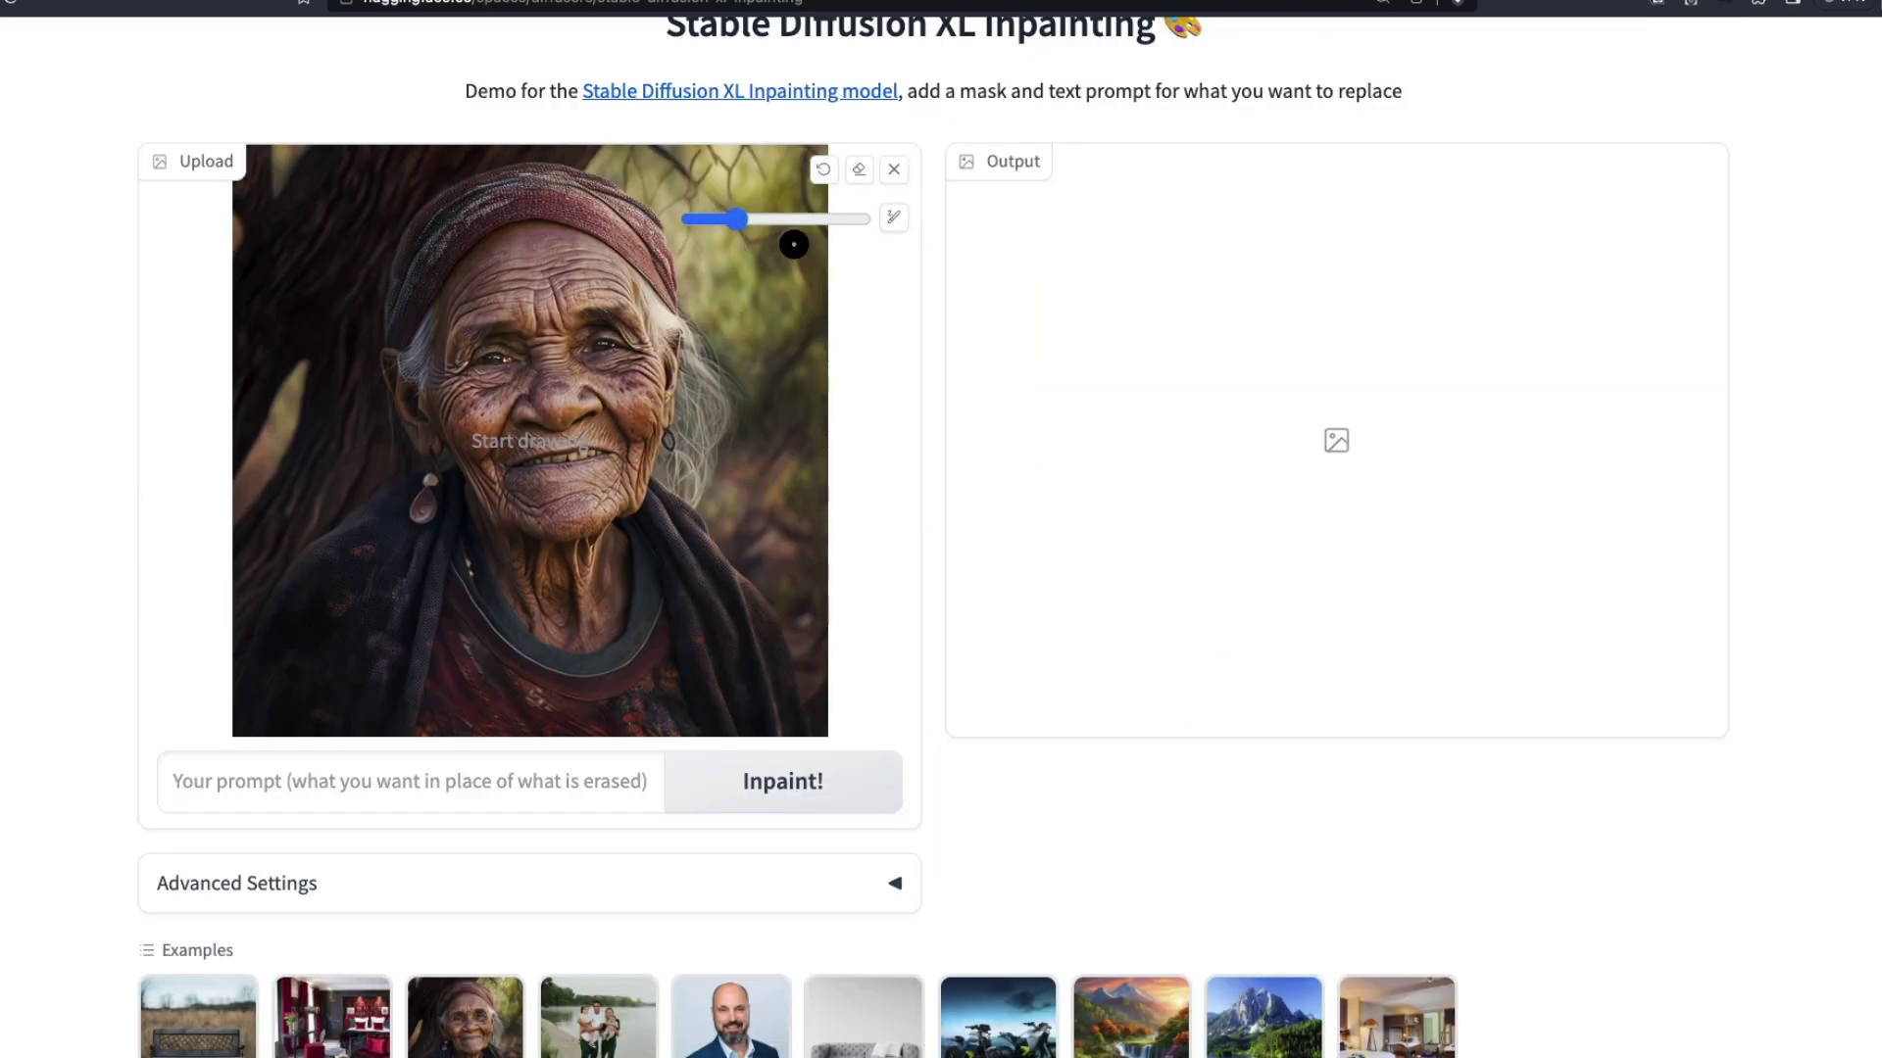
scroll(525, 441, up, 5)
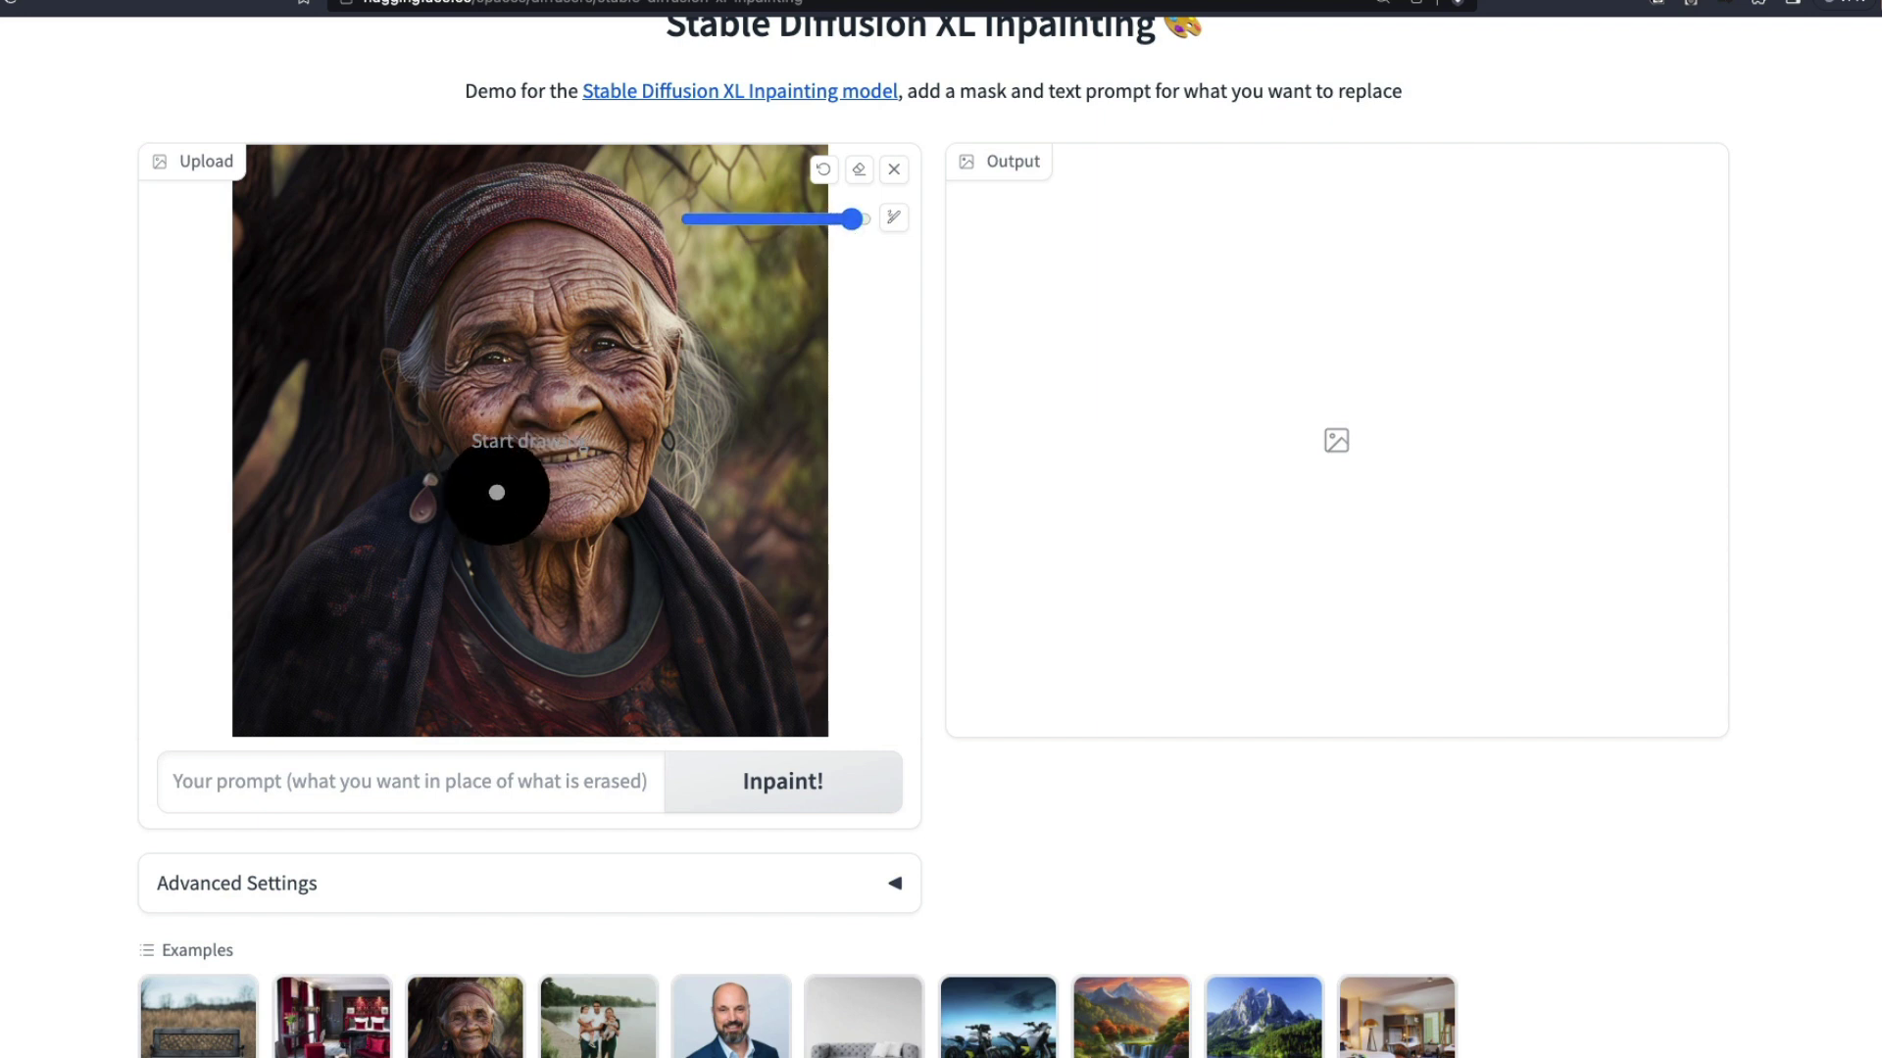
mouse_move(491, 486)
mouse_down()
mouse_move(632, 475)
mouse_move(656, 449)
mouse_move(481, 442)
mouse_up()
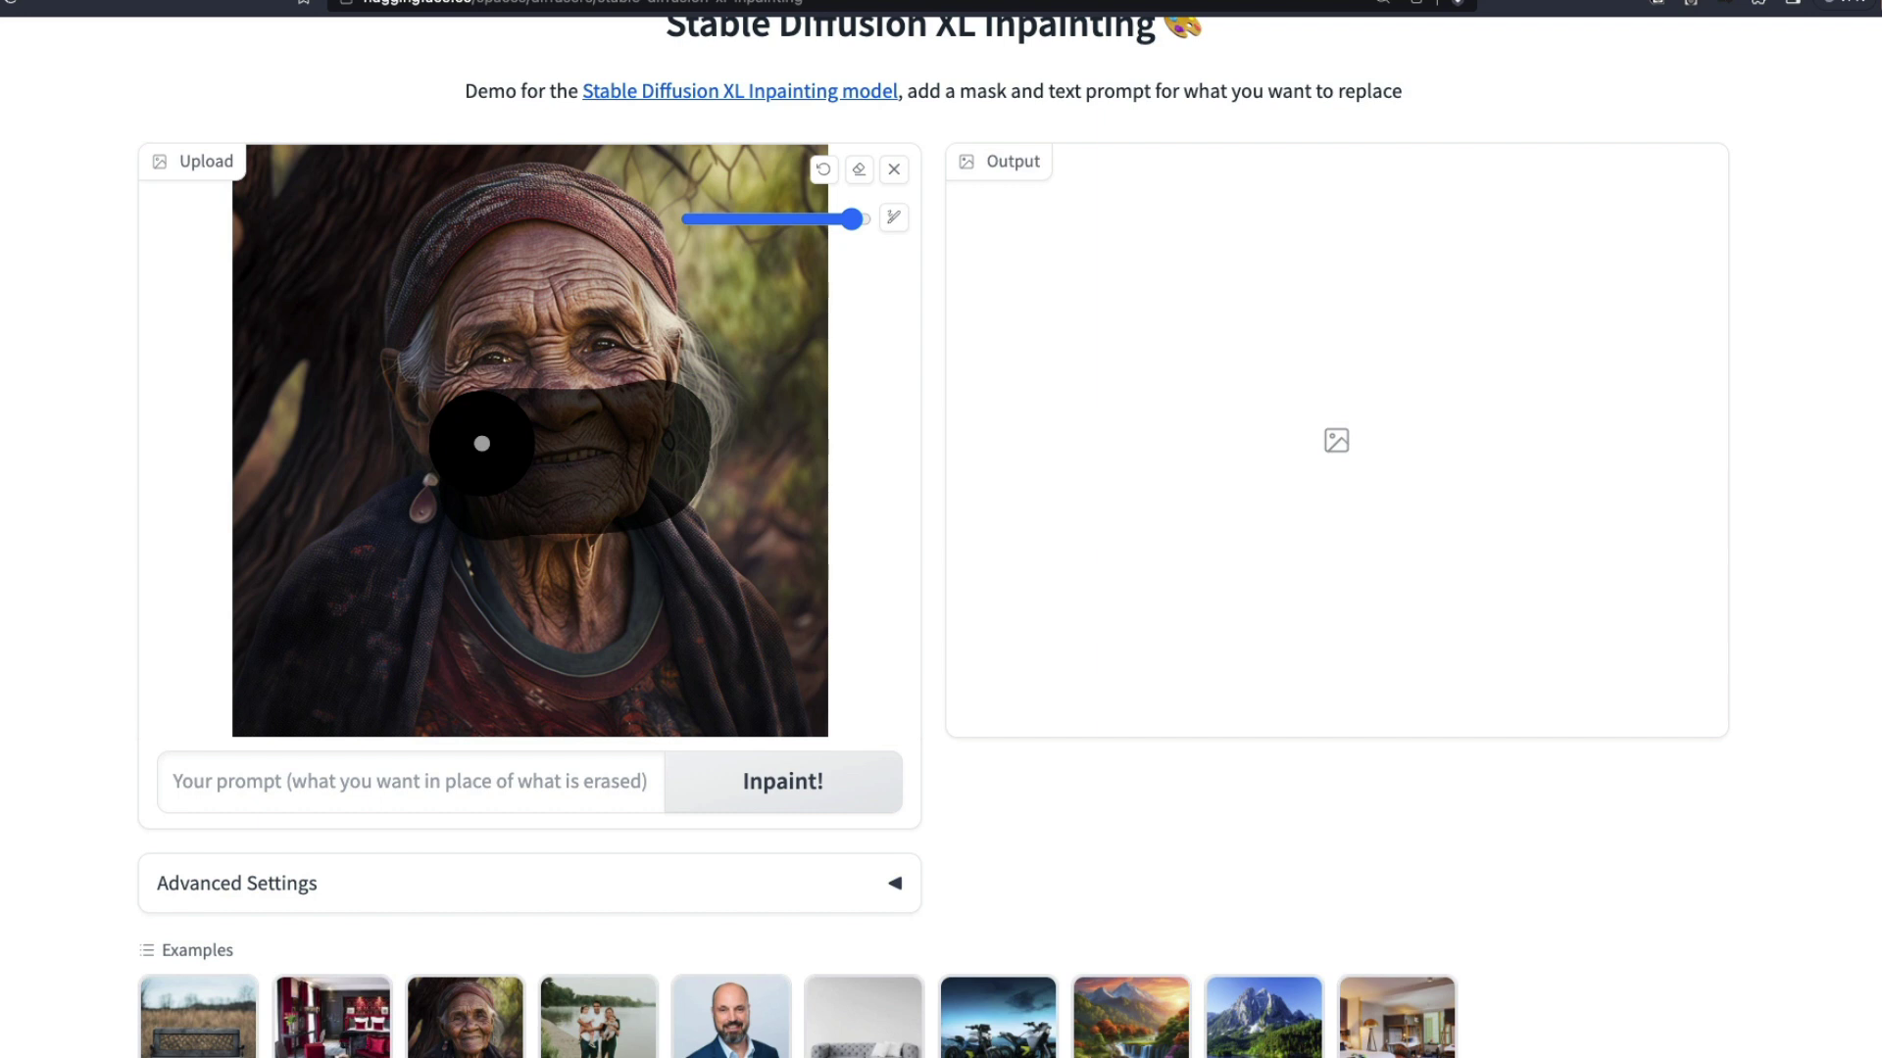
click(392, 789)
text(a)
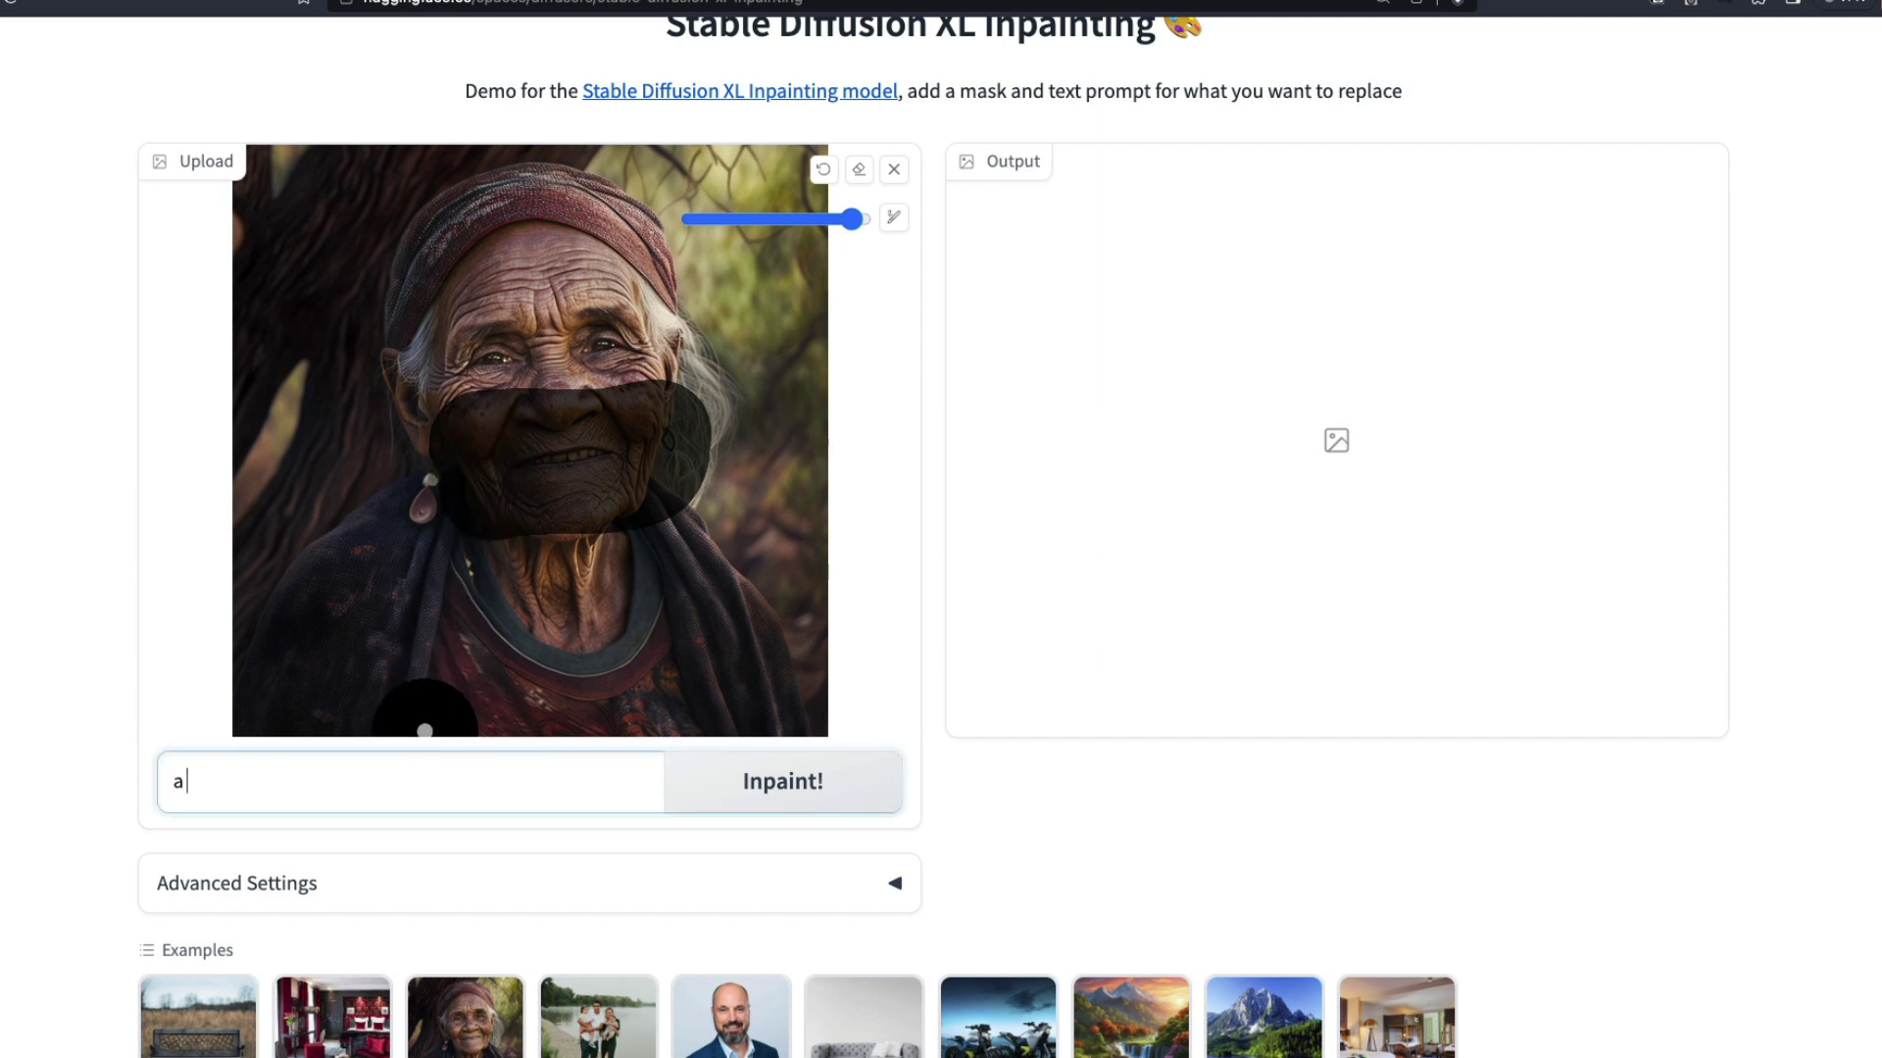
text(n angry old lady)
click(797, 802)
scroll(1820, 730, up, 2)
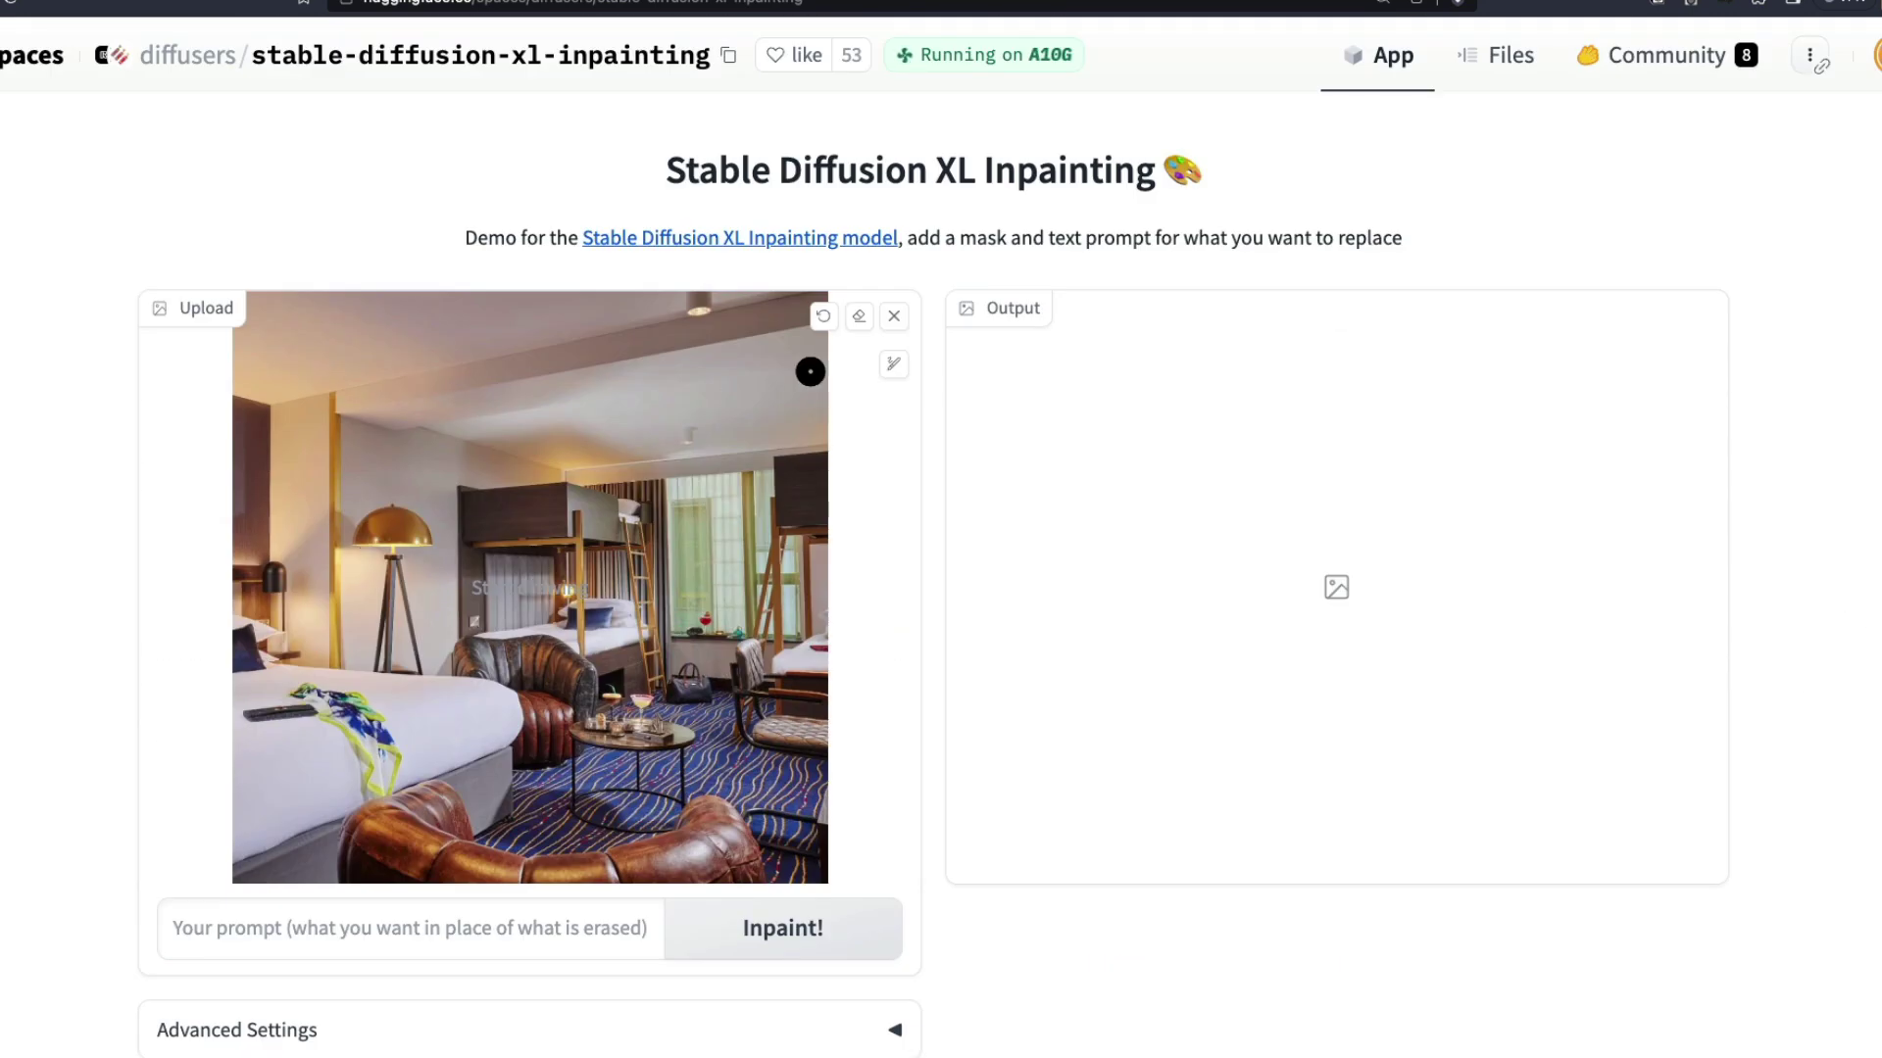
Enlarge the brush, mask the back-right wall, and enter 'a window facing the alps in a beautiful bedroom'.
click(893, 368)
drag(756, 367, 801, 366)
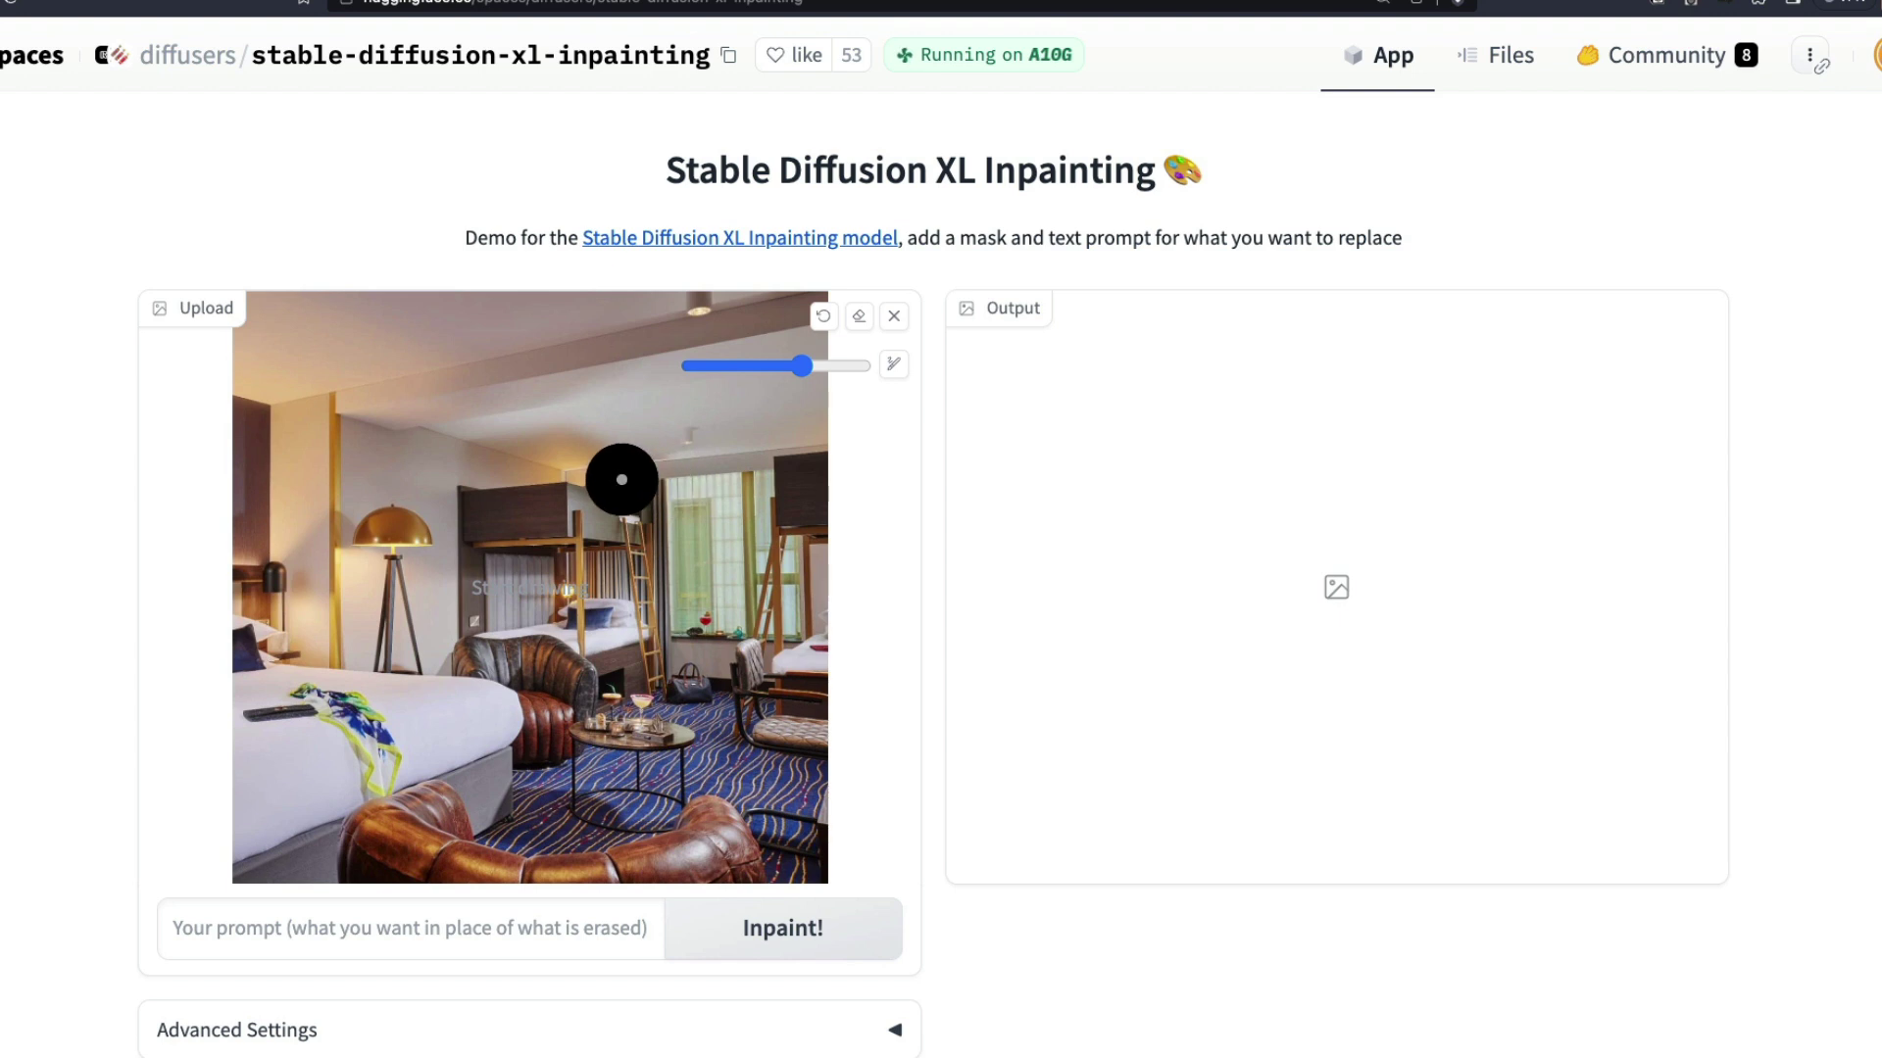
drag(676, 484, 685, 594)
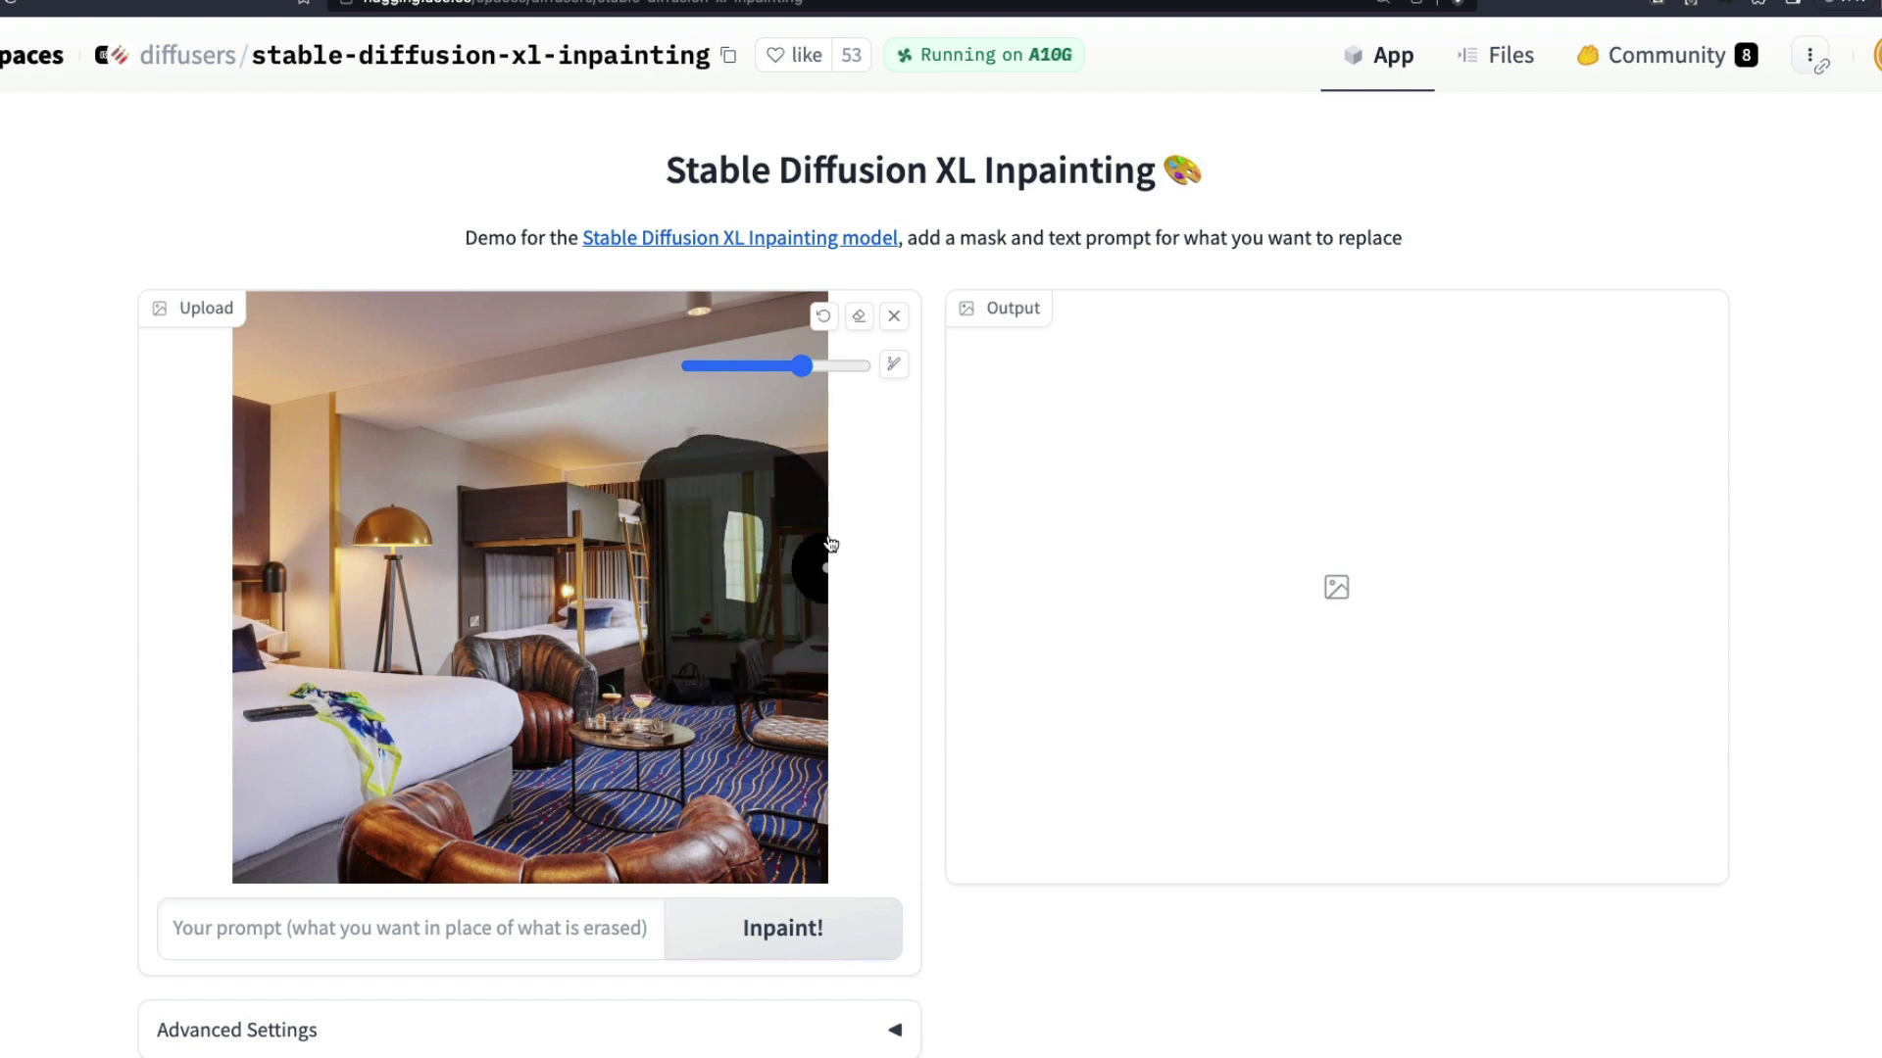
drag(607, 471, 737, 586)
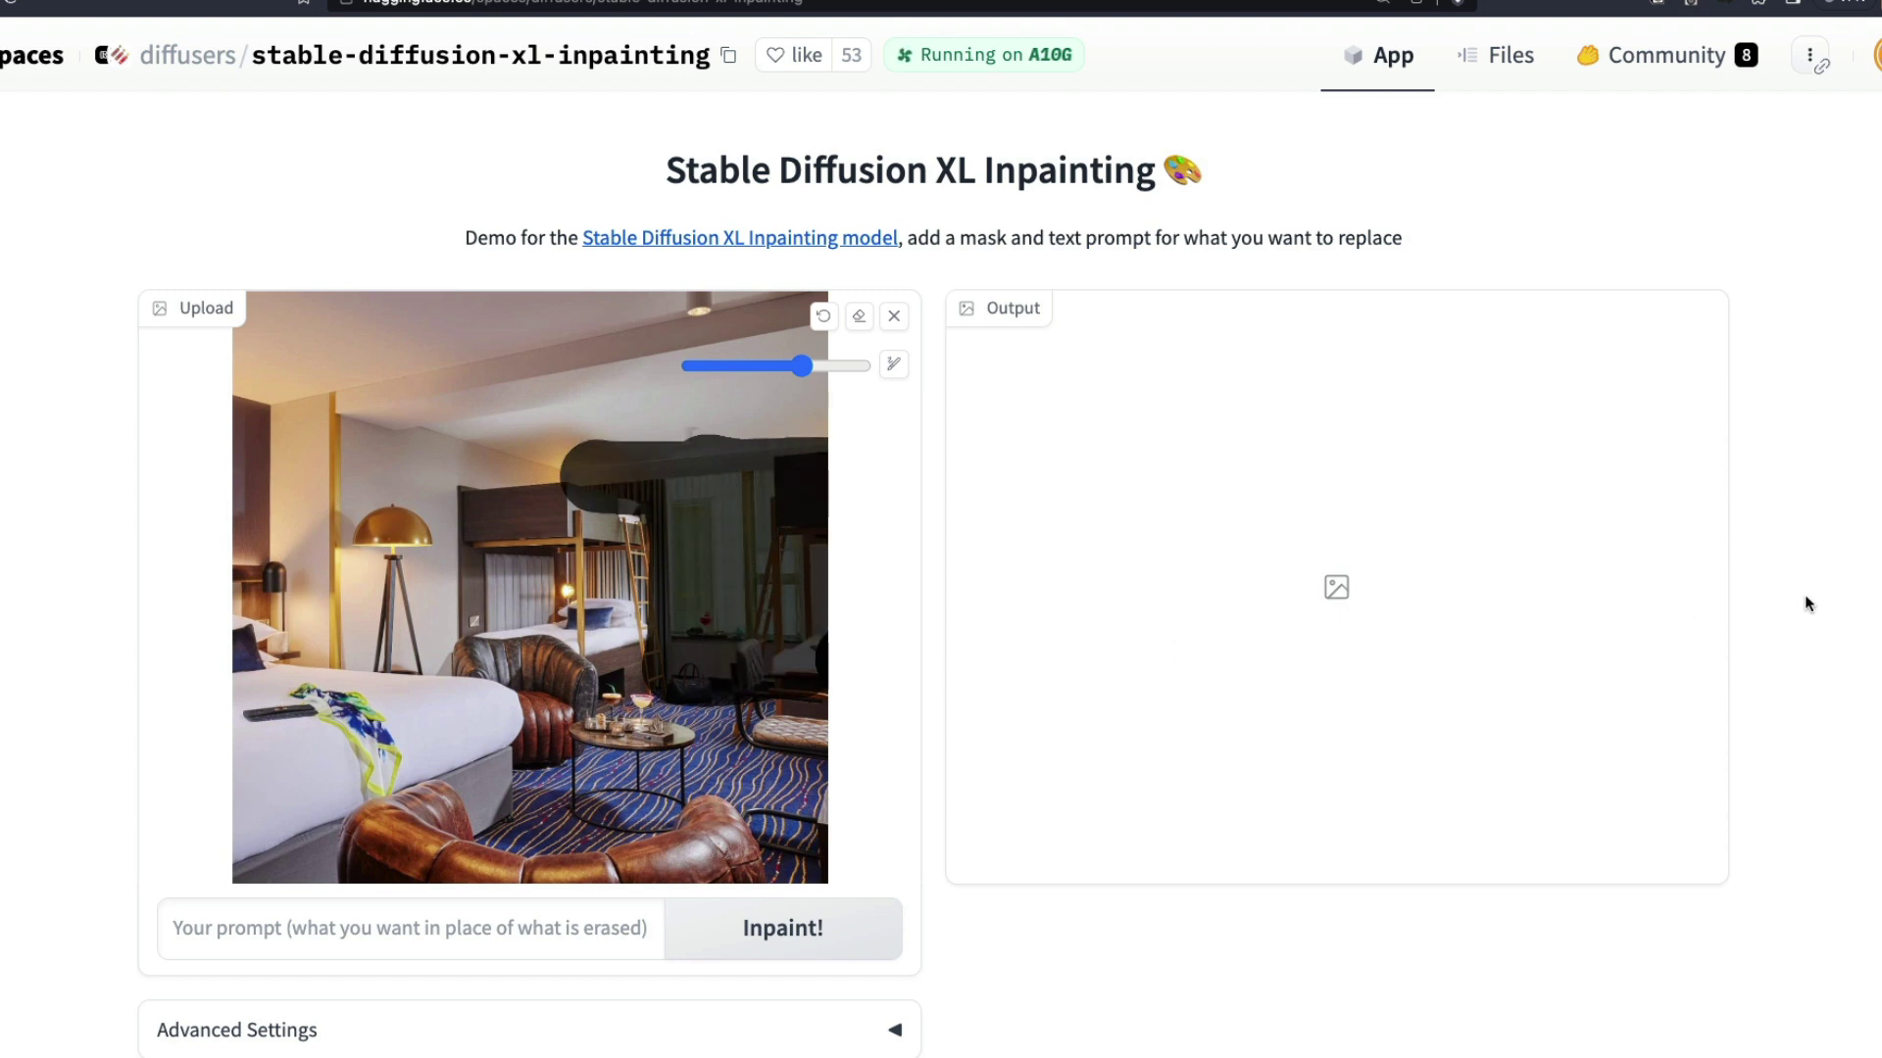
scroll(1690, 633, down, 3)
click(553, 641)
text(a window facing the alps in a b)
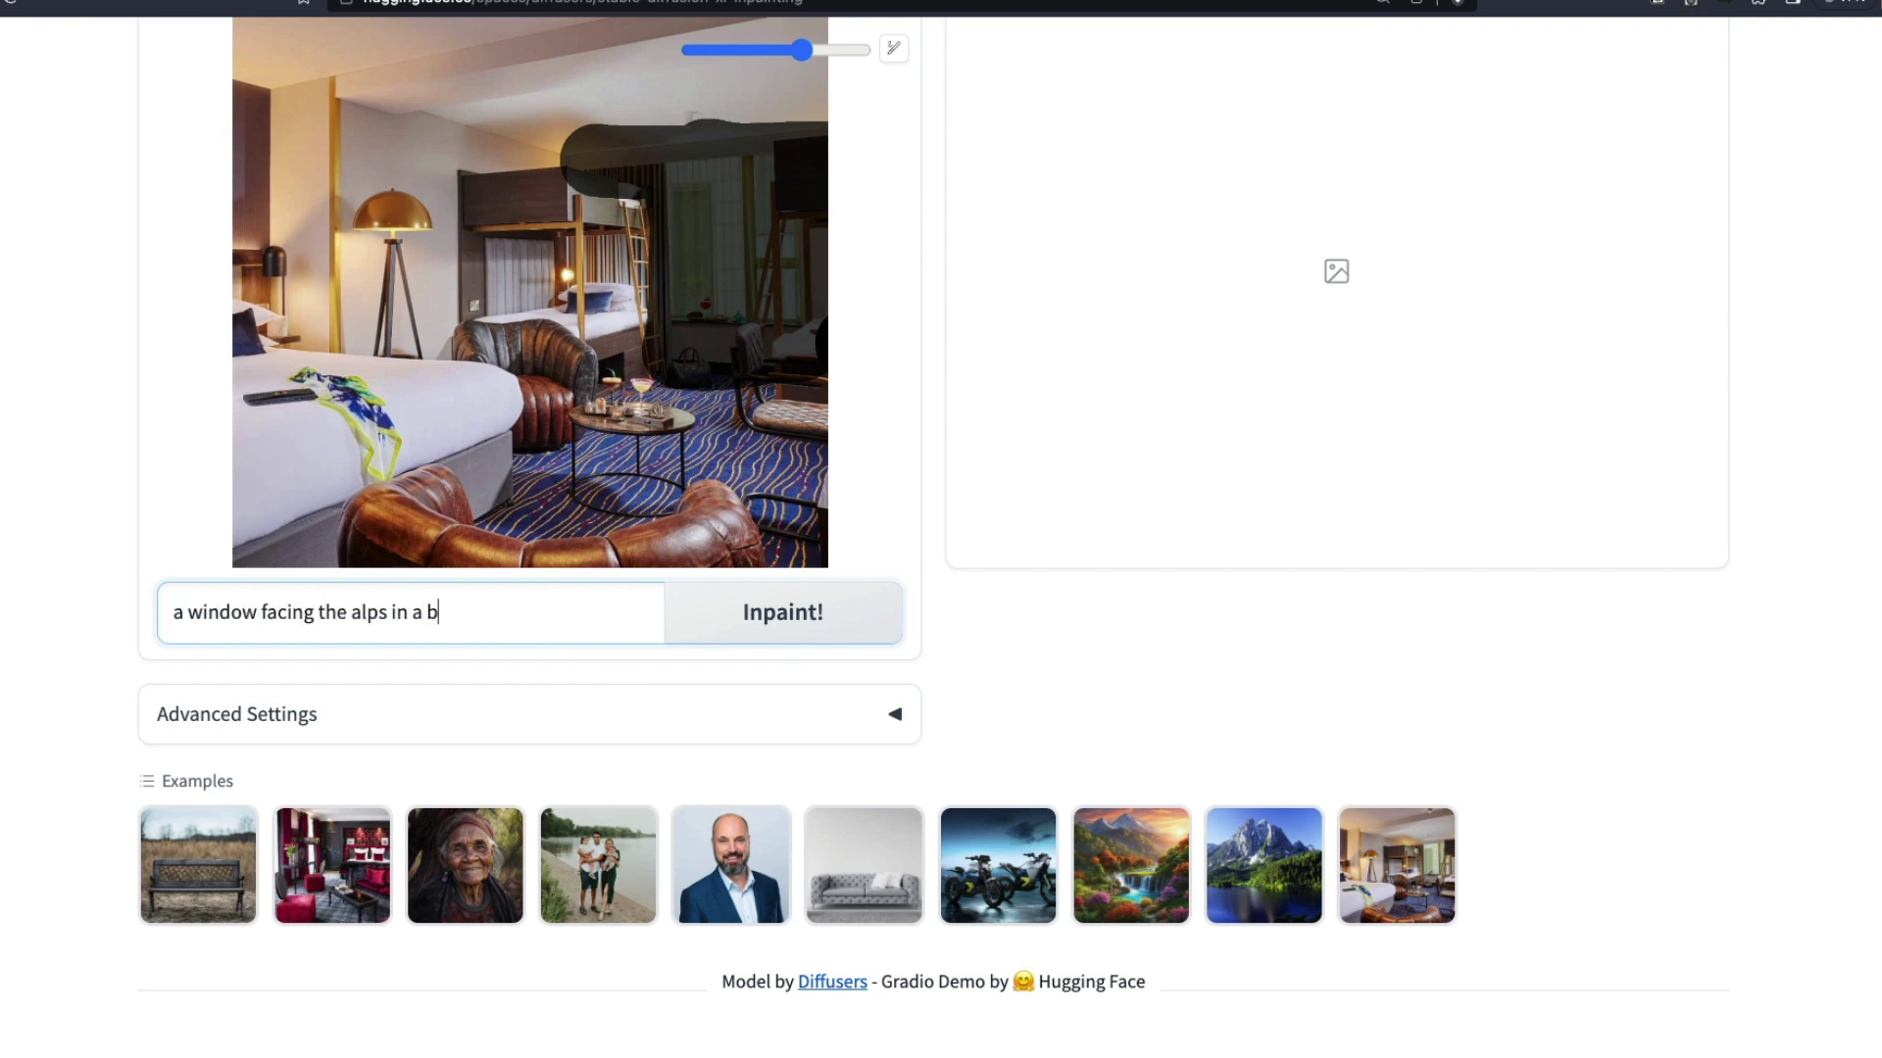
key(BackSpace)
key(BackSpace)
text(utiful bedroom)
key(Tab)
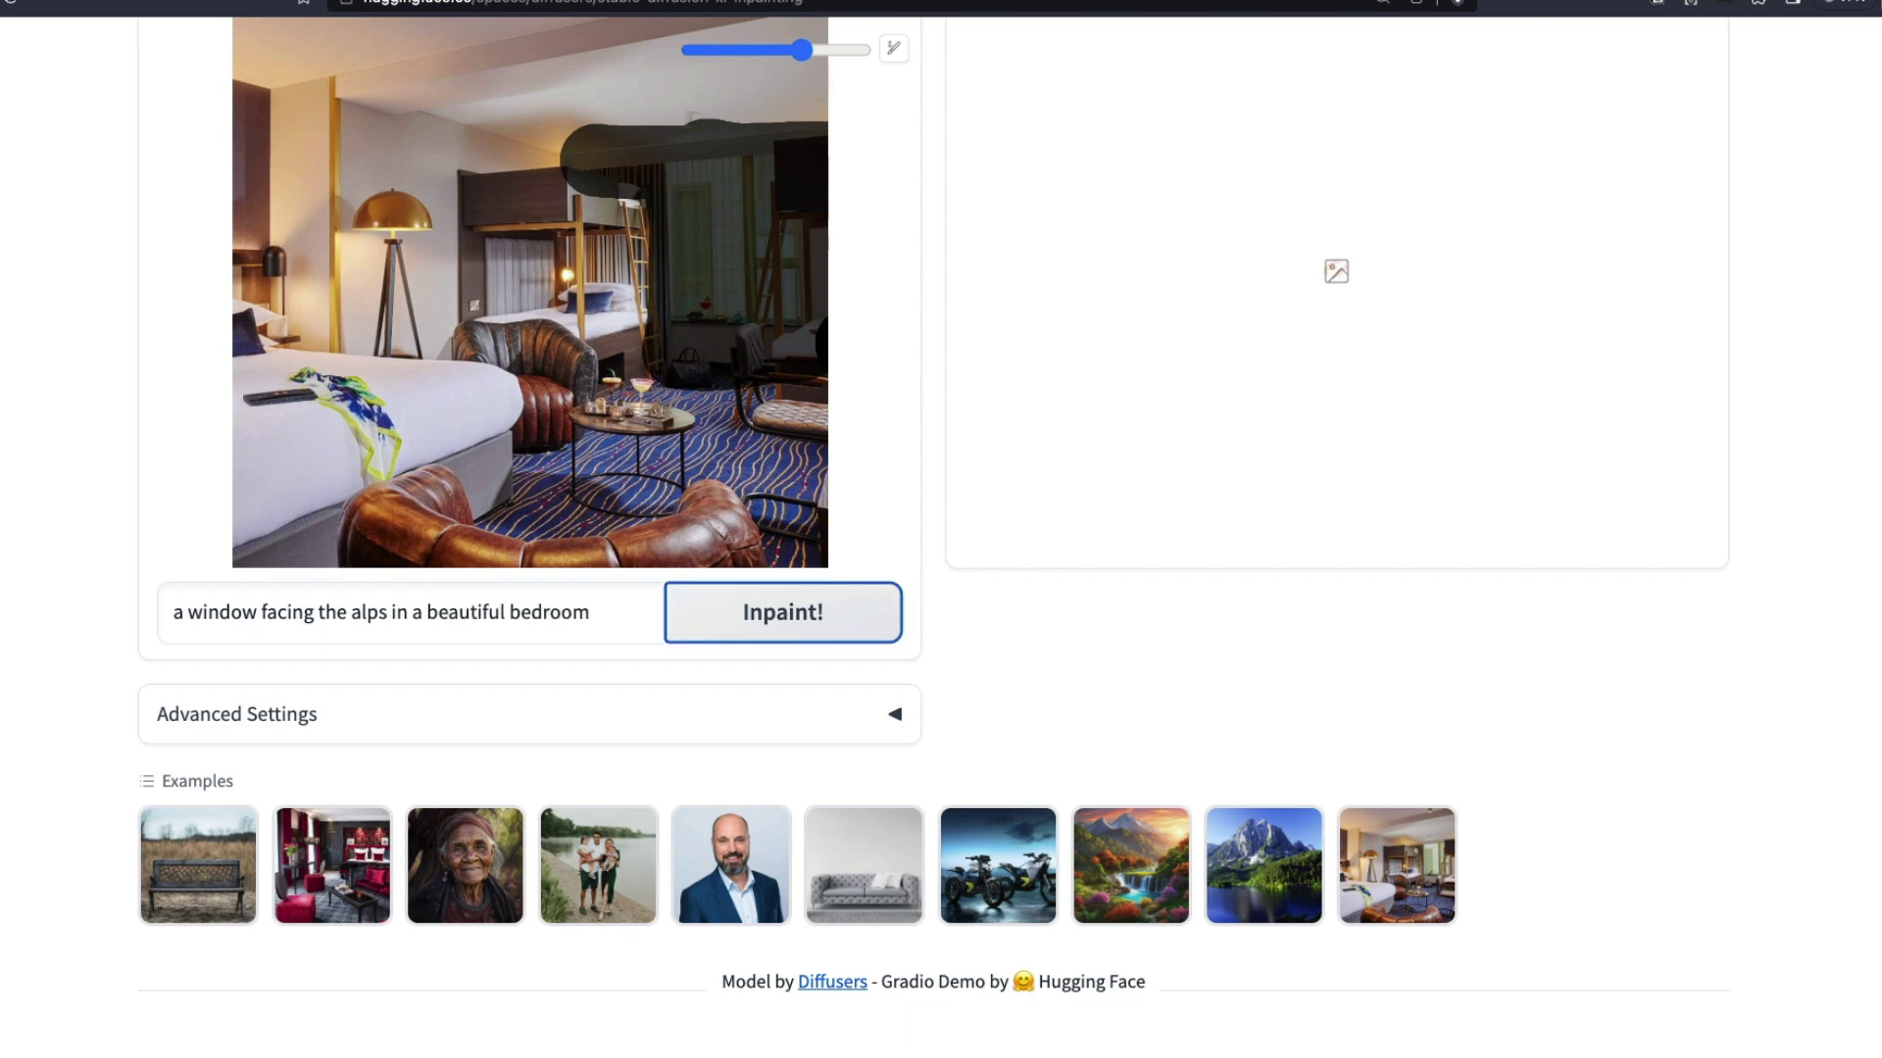
scroll(626, 615, up, 3)
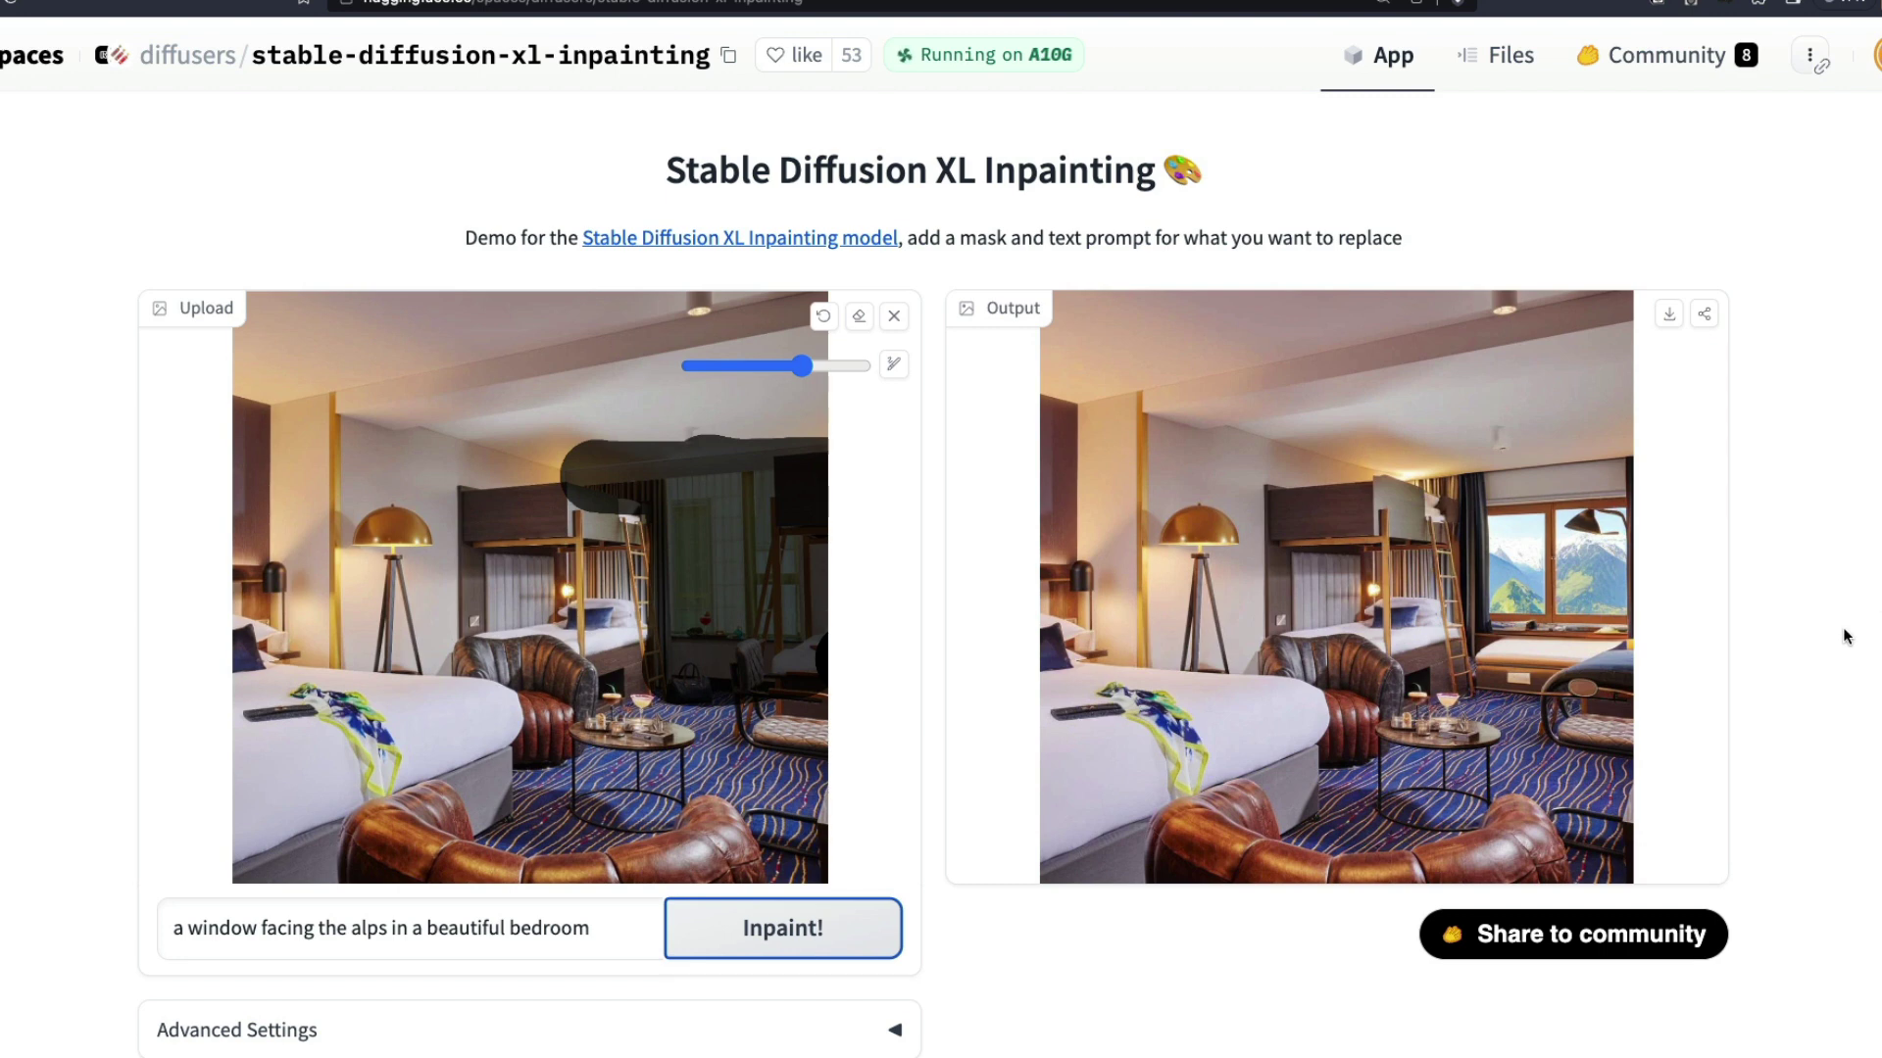
scroll(1847, 650, down, 1)
scroll(1848, 650, down, 5)
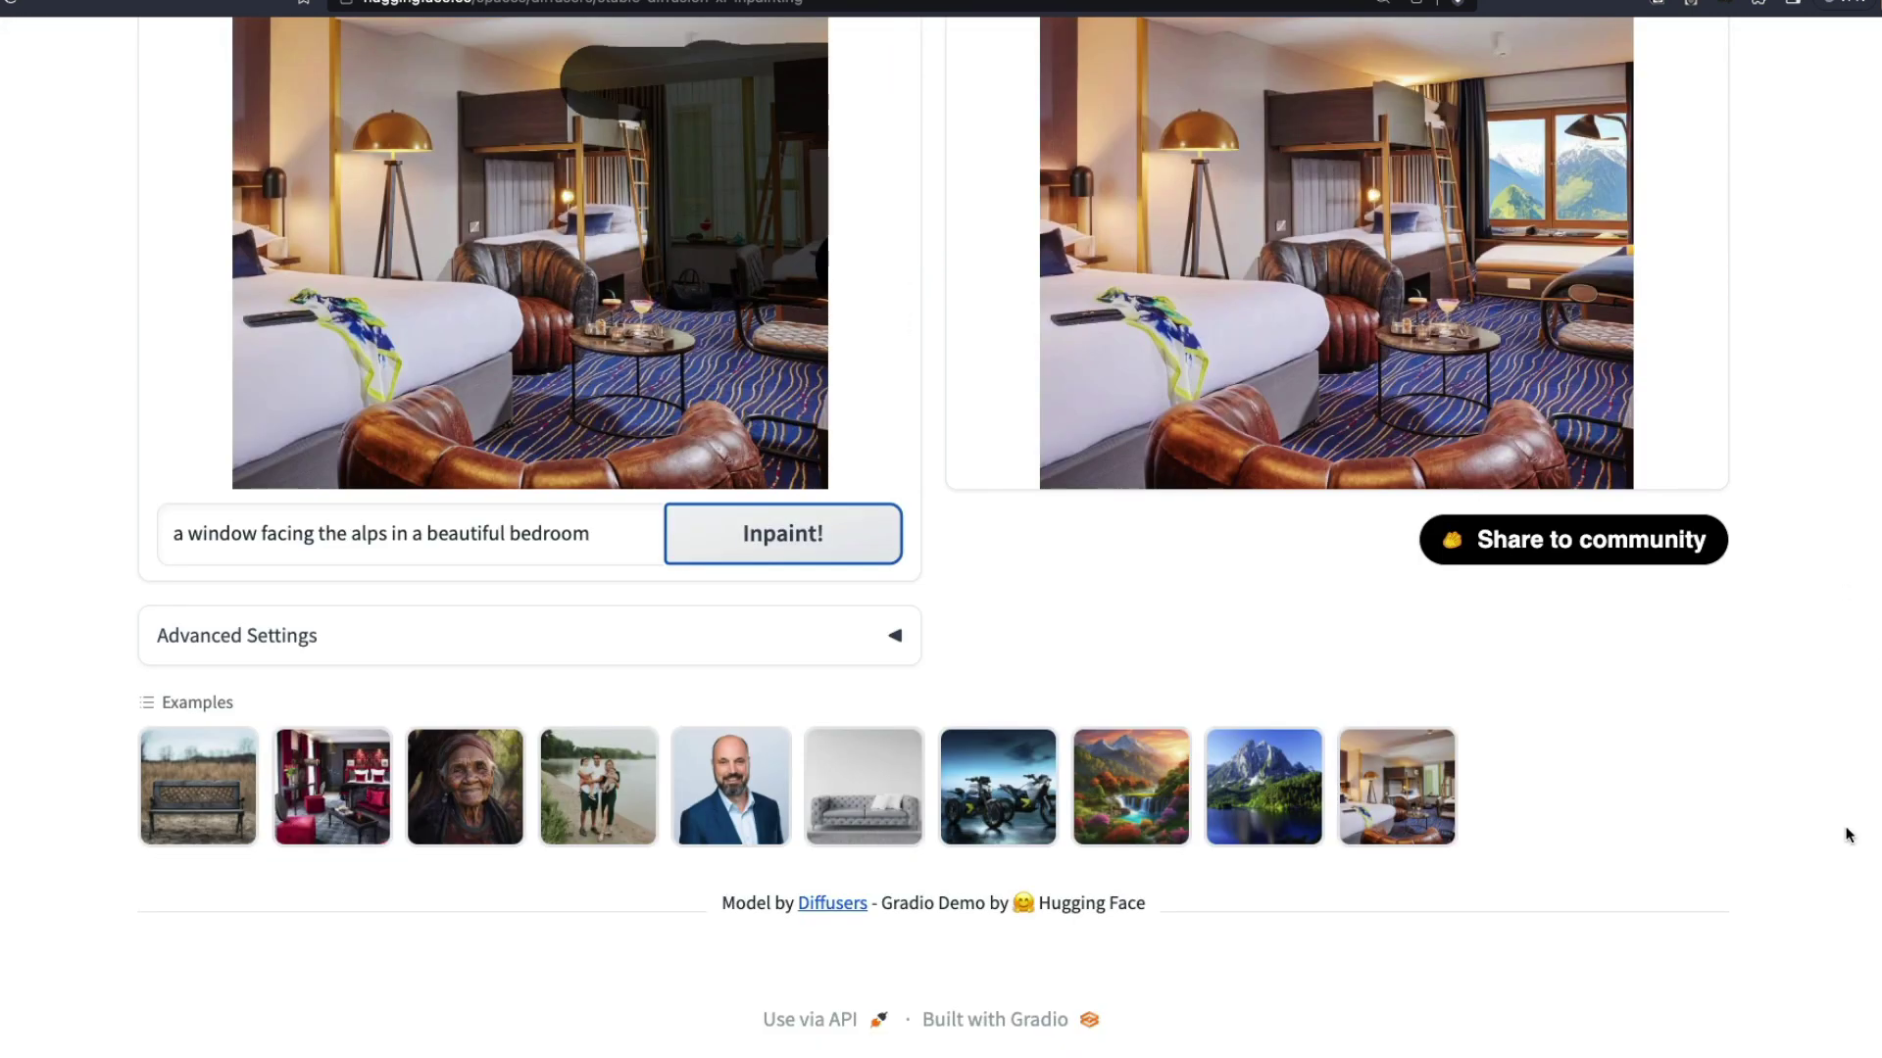
Mask the top of the man's head and inpaint 'a man with a beautiful blonde hair style'.
click(730, 786)
scroll(1699, 706, up, 3)
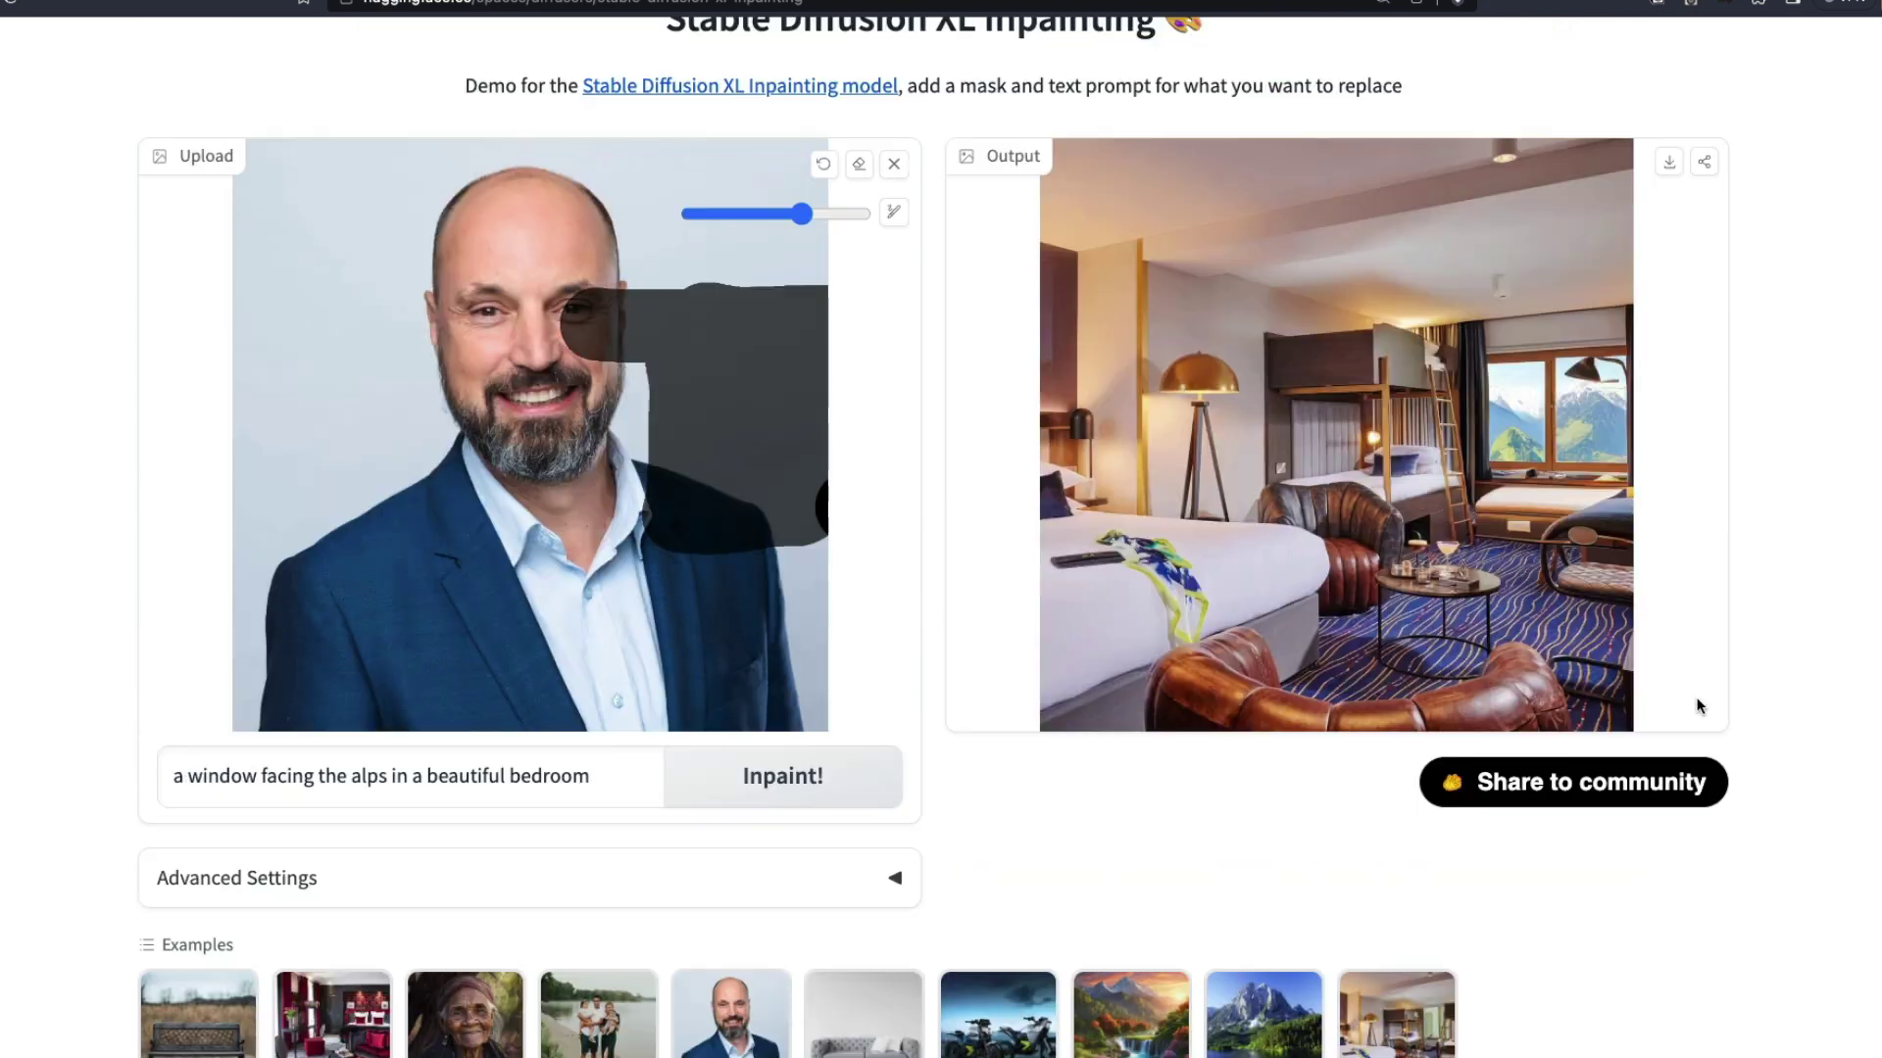
click(862, 167)
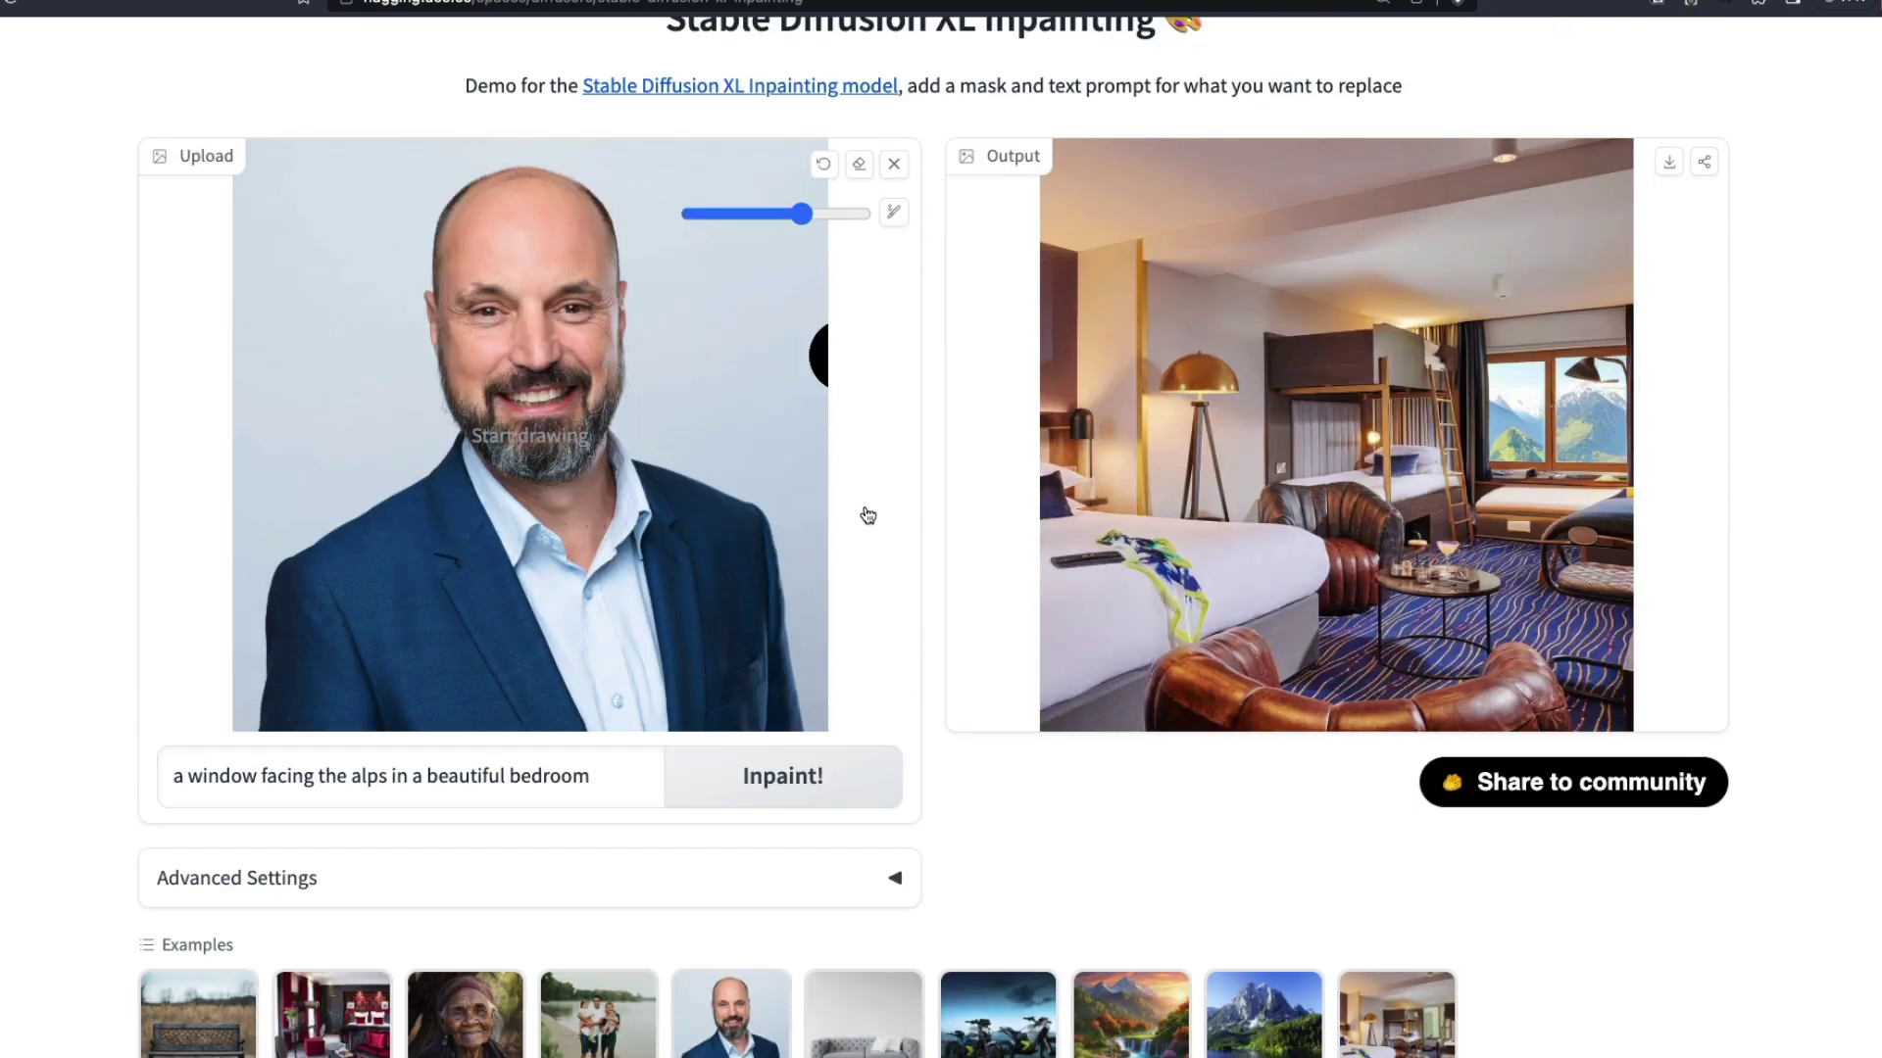
drag(799, 217, 841, 216)
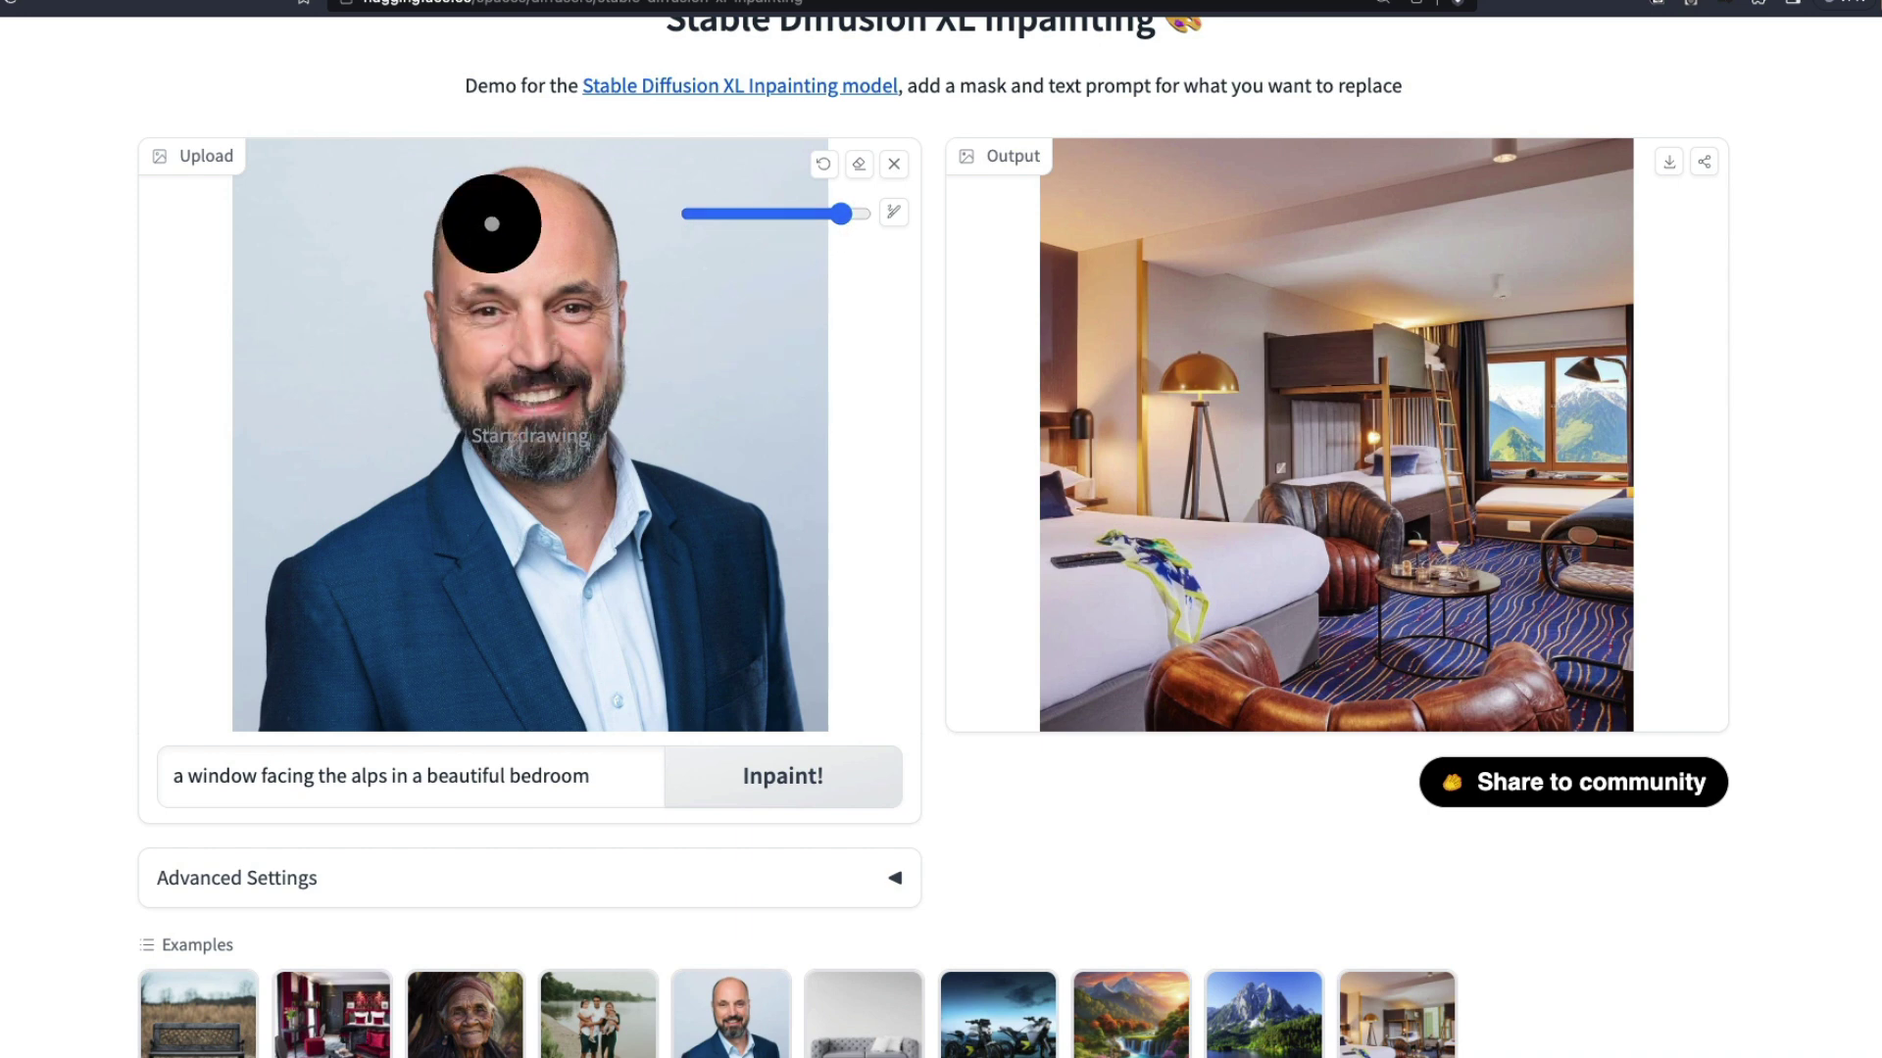
mouse_move(425, 220)
mouse_down()
mouse_move(661, 193)
mouse_move(436, 211)
mouse_move(639, 245)
mouse_move(421, 222)
mouse_move(698, 176)
mouse_move(454, 168)
mouse_move(420, 190)
mouse_up()
double_click(484, 778)
key(ctrl+a)
text(a)
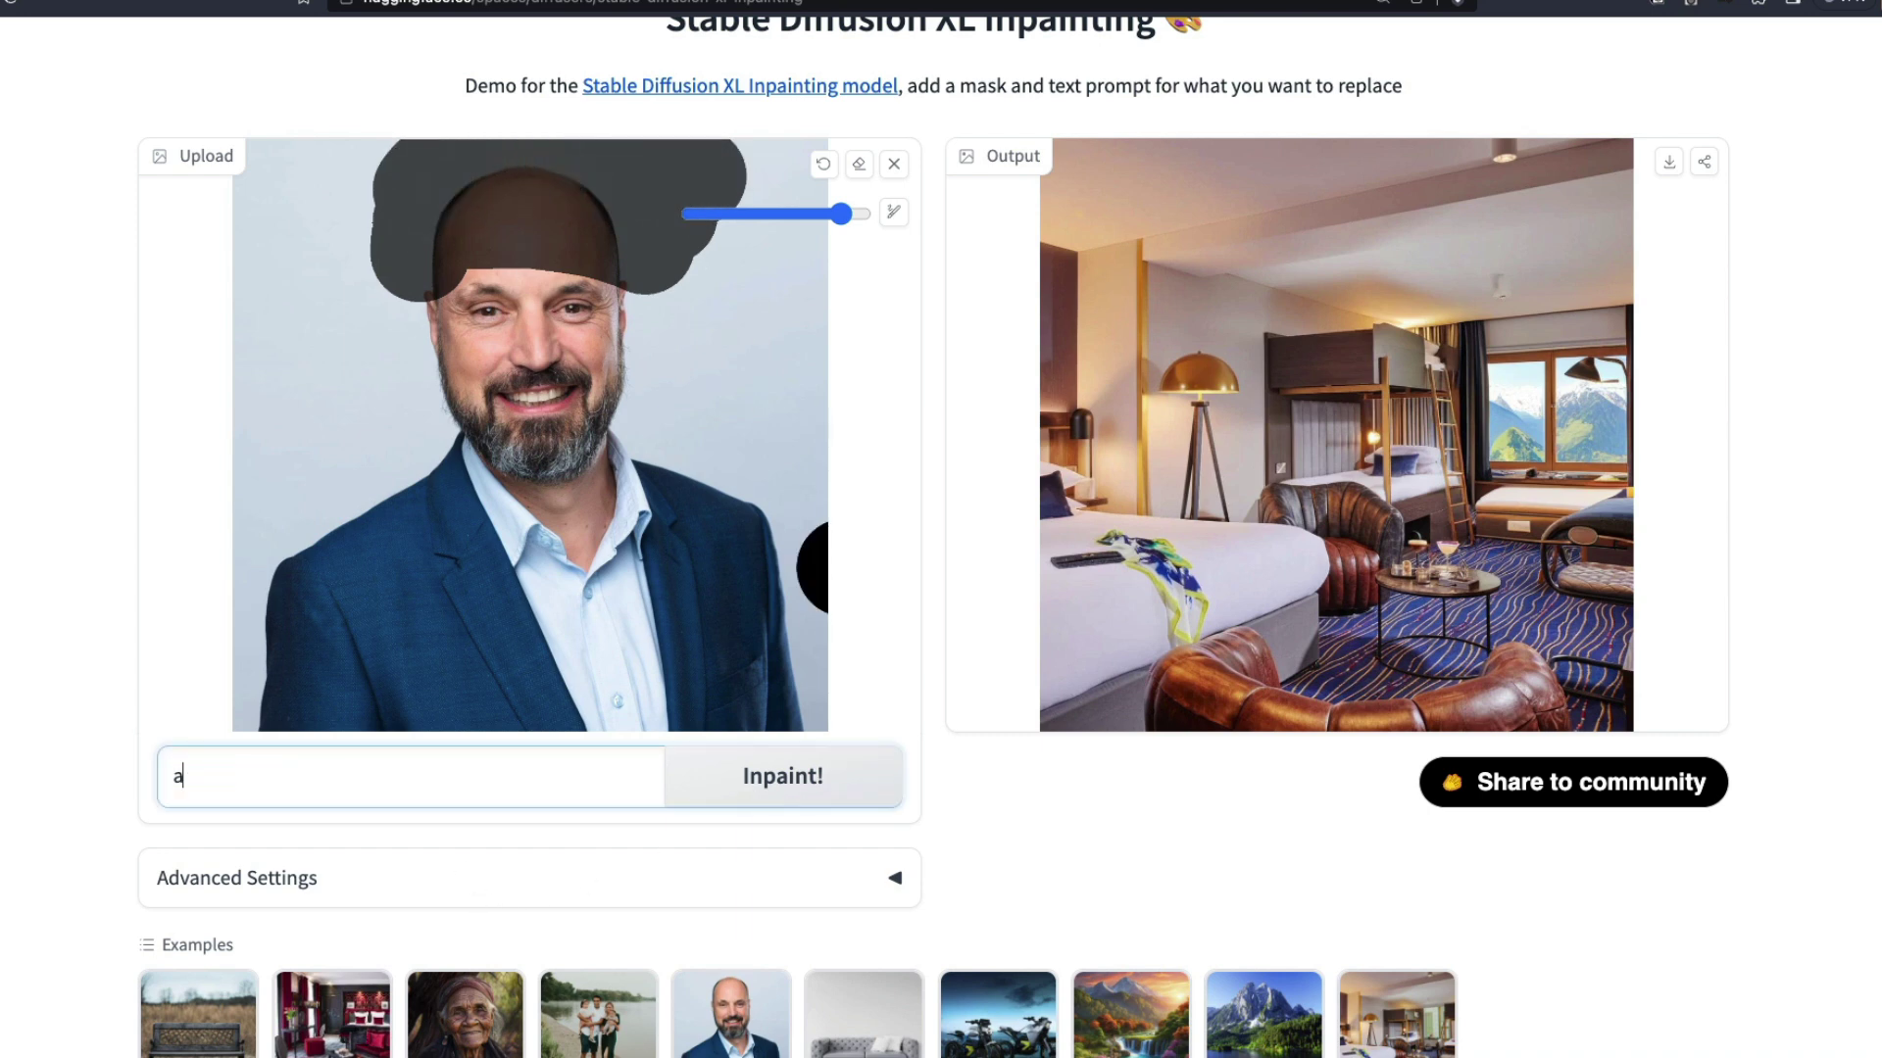
text( man with a beaut)
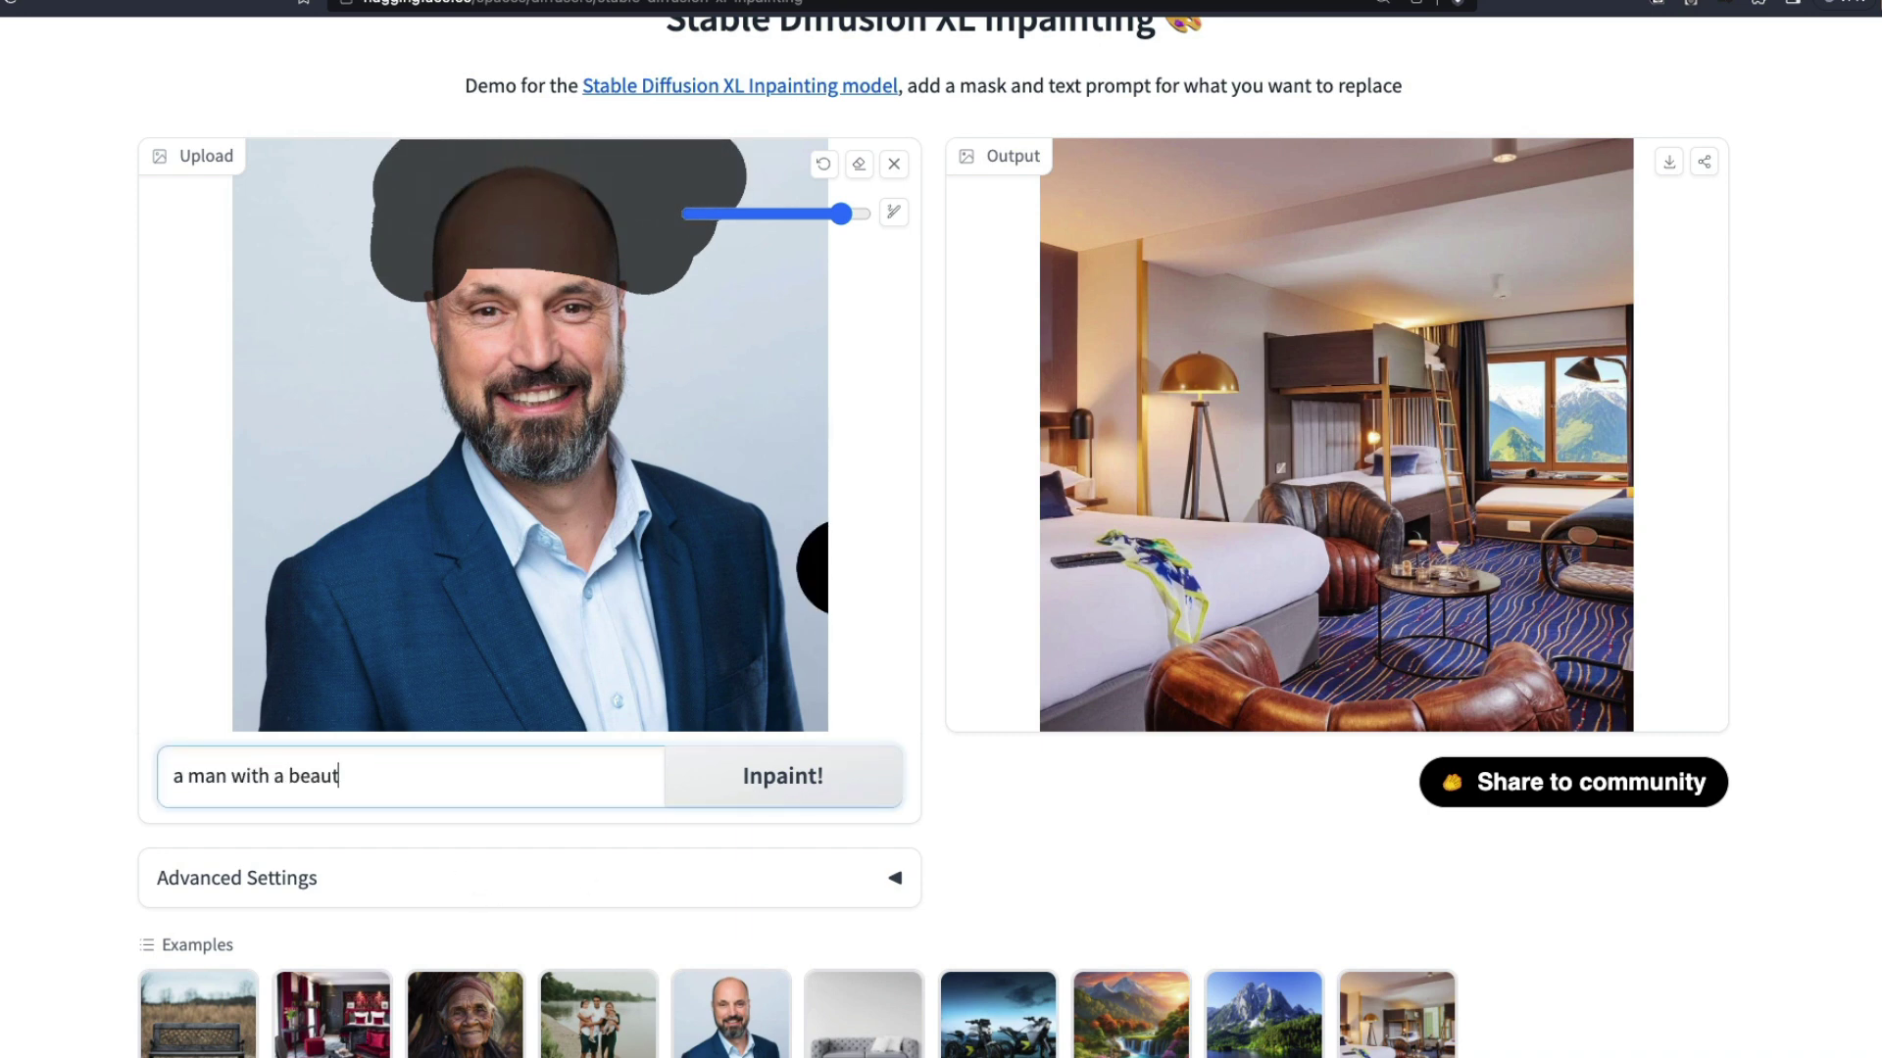
text(iful blonde ha)
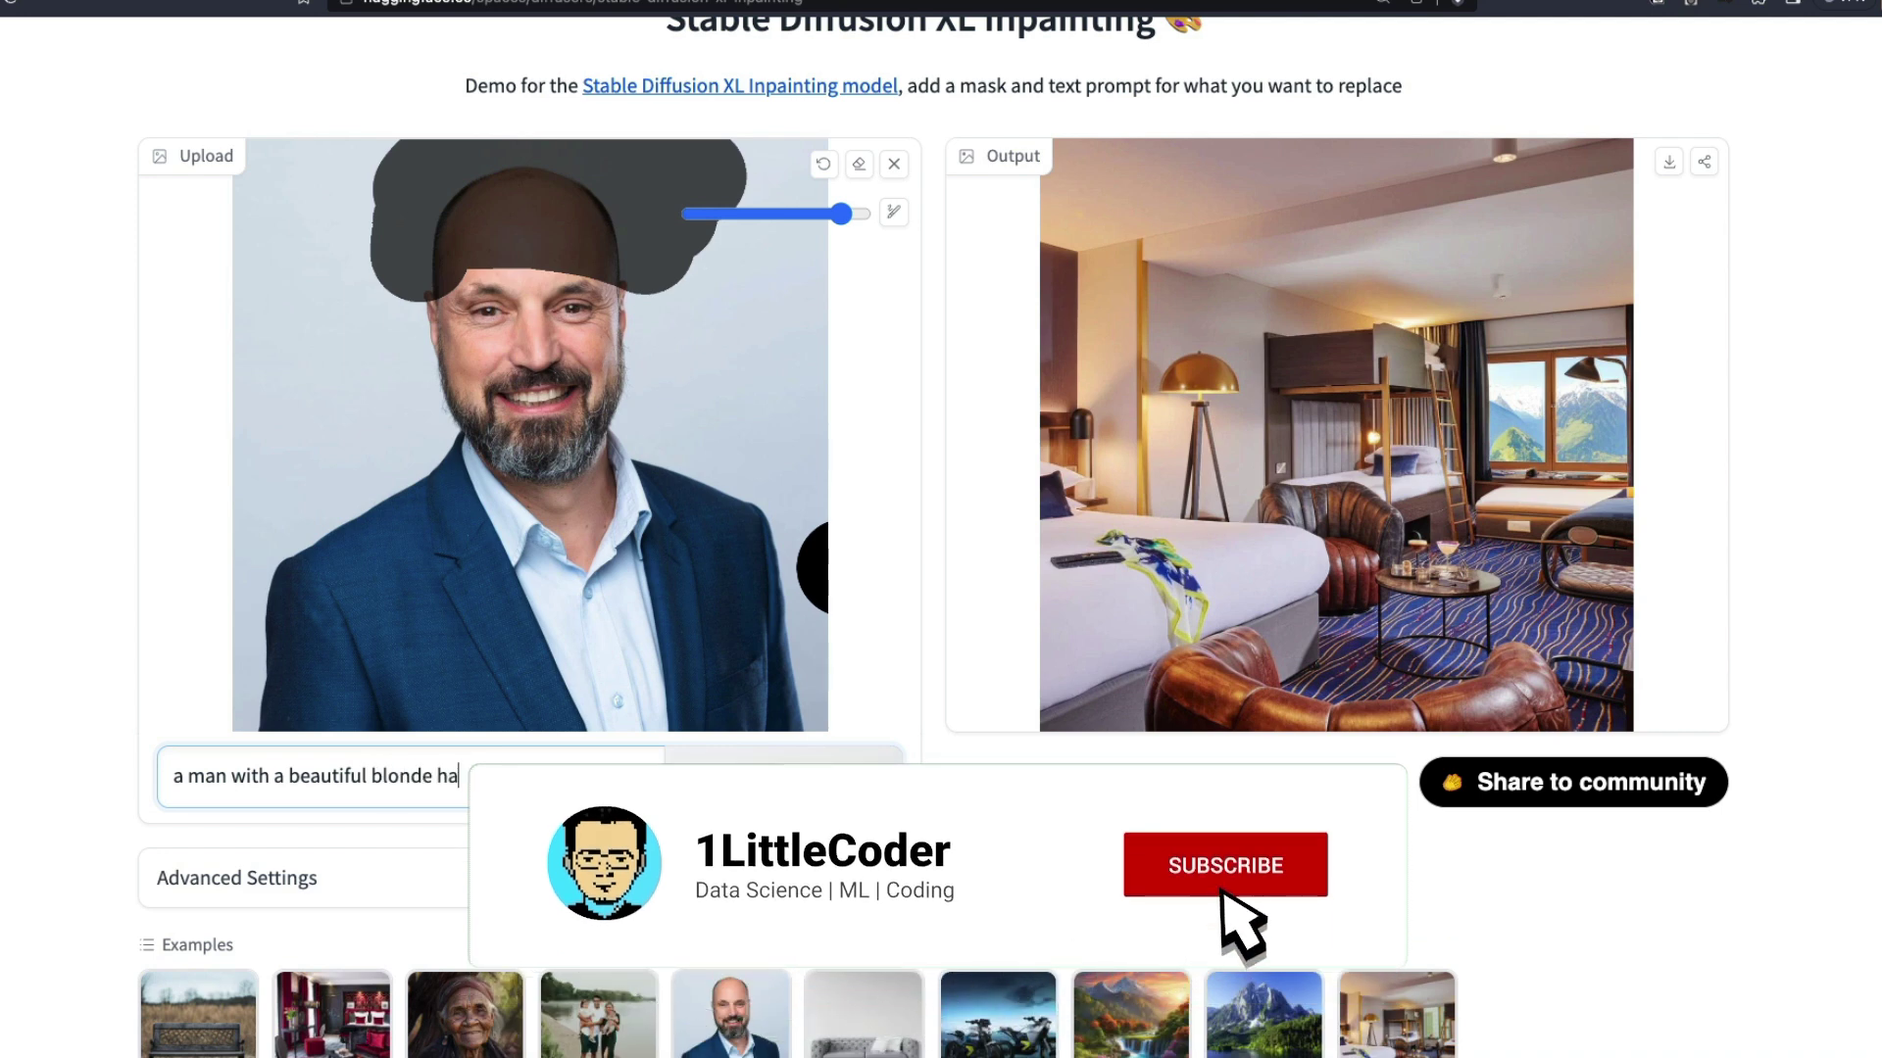
text(ir style)
key(Return)
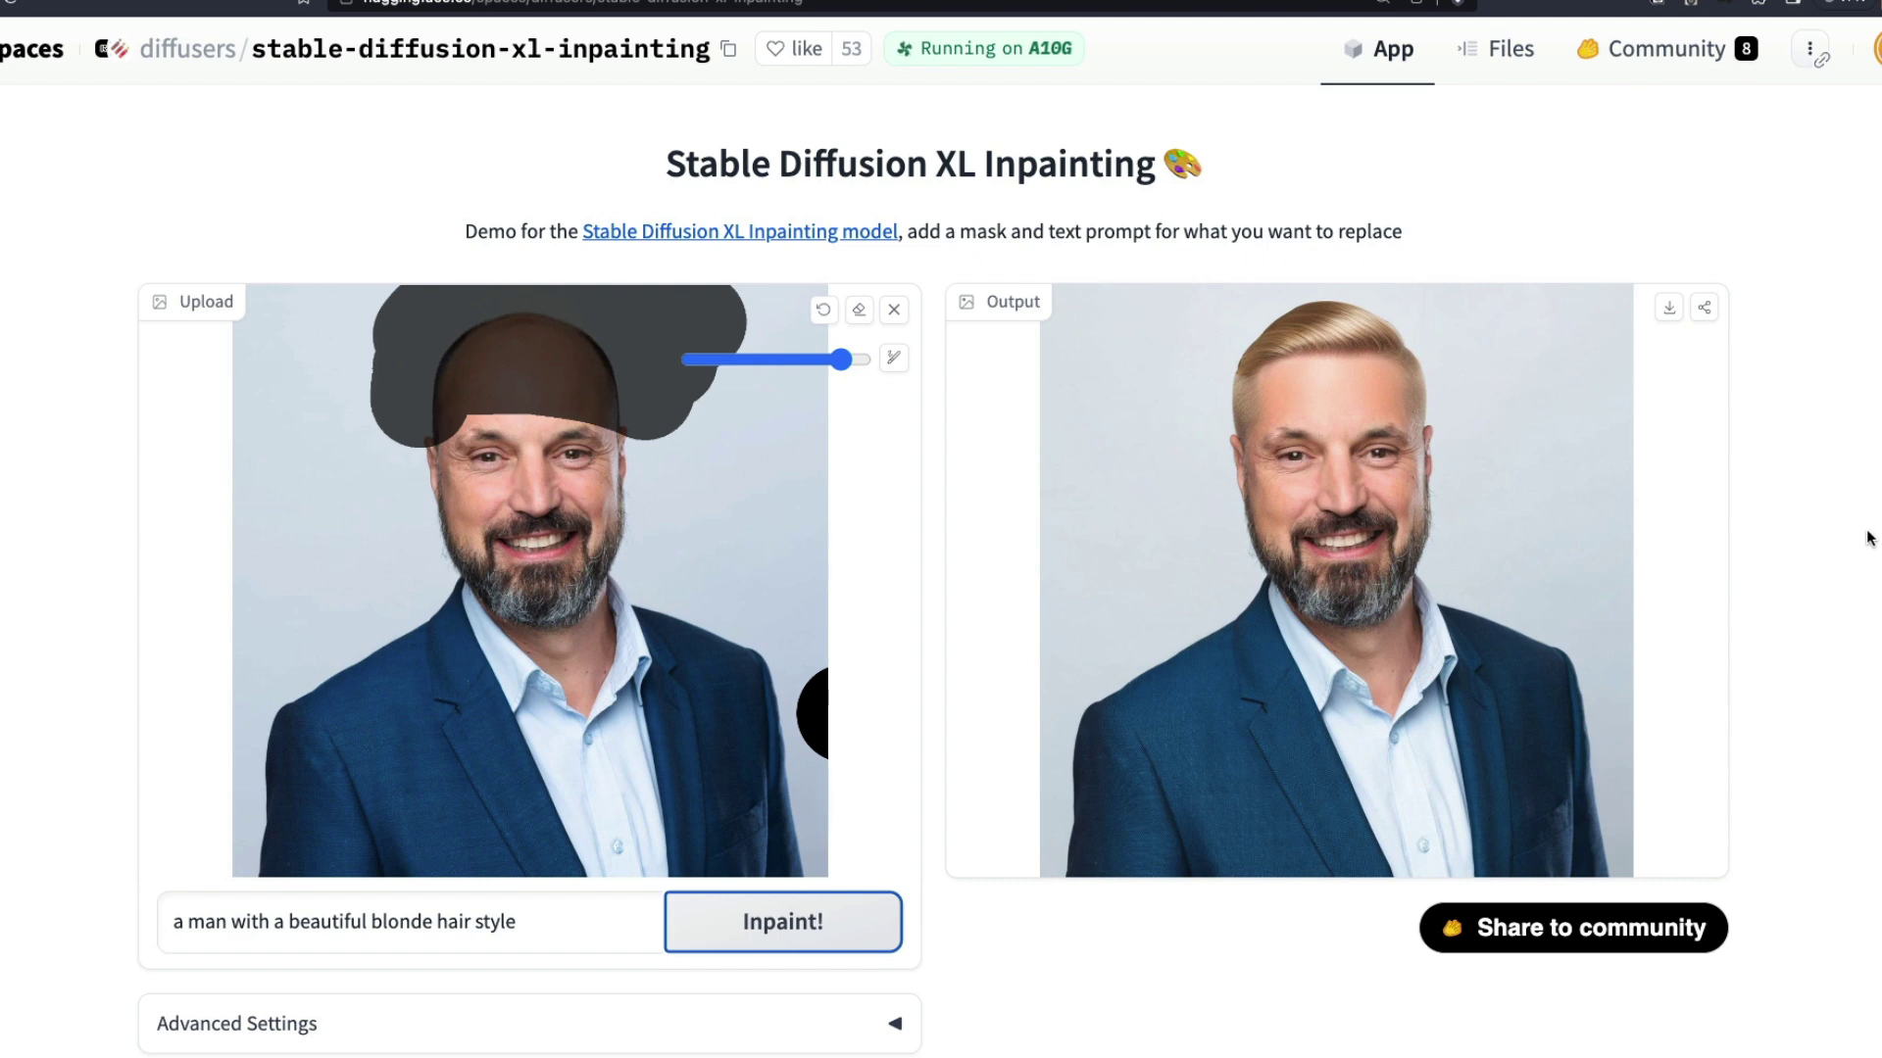
scroll(1848, 674, down, 3)
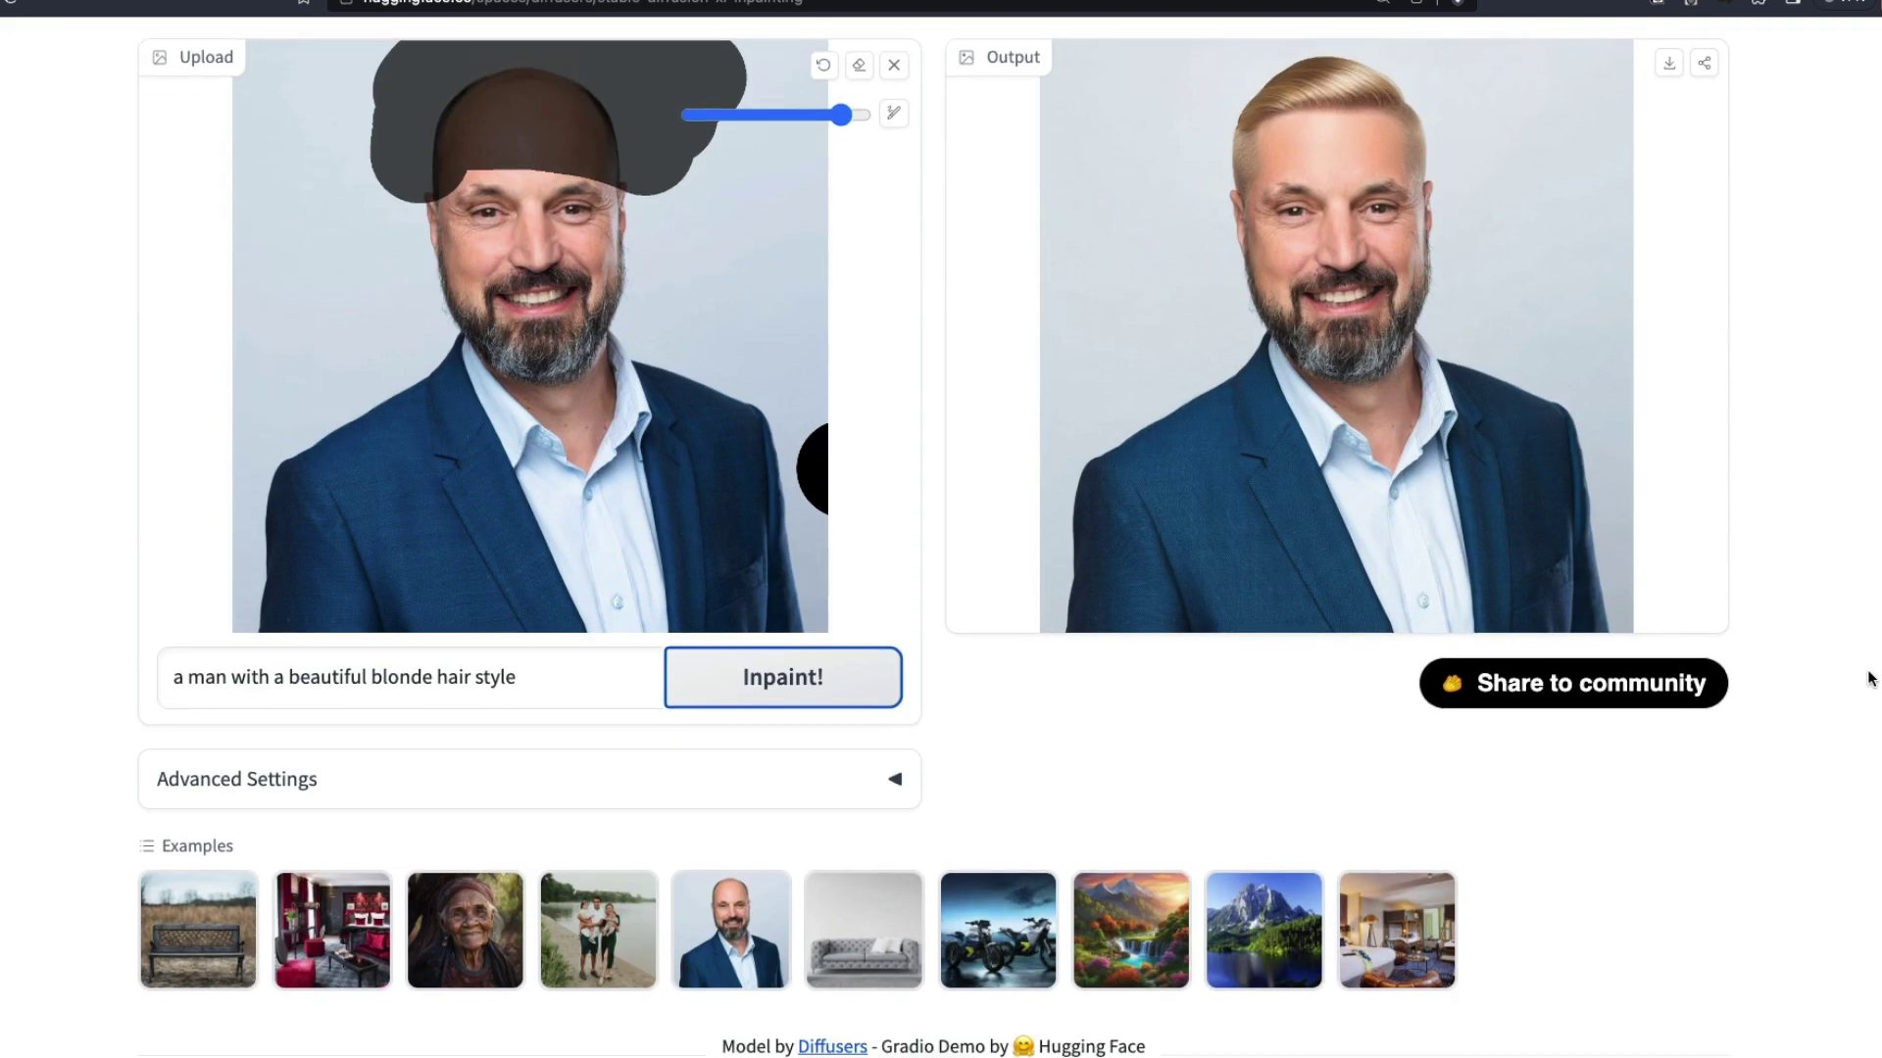
scroll(1870, 677, down, 2)
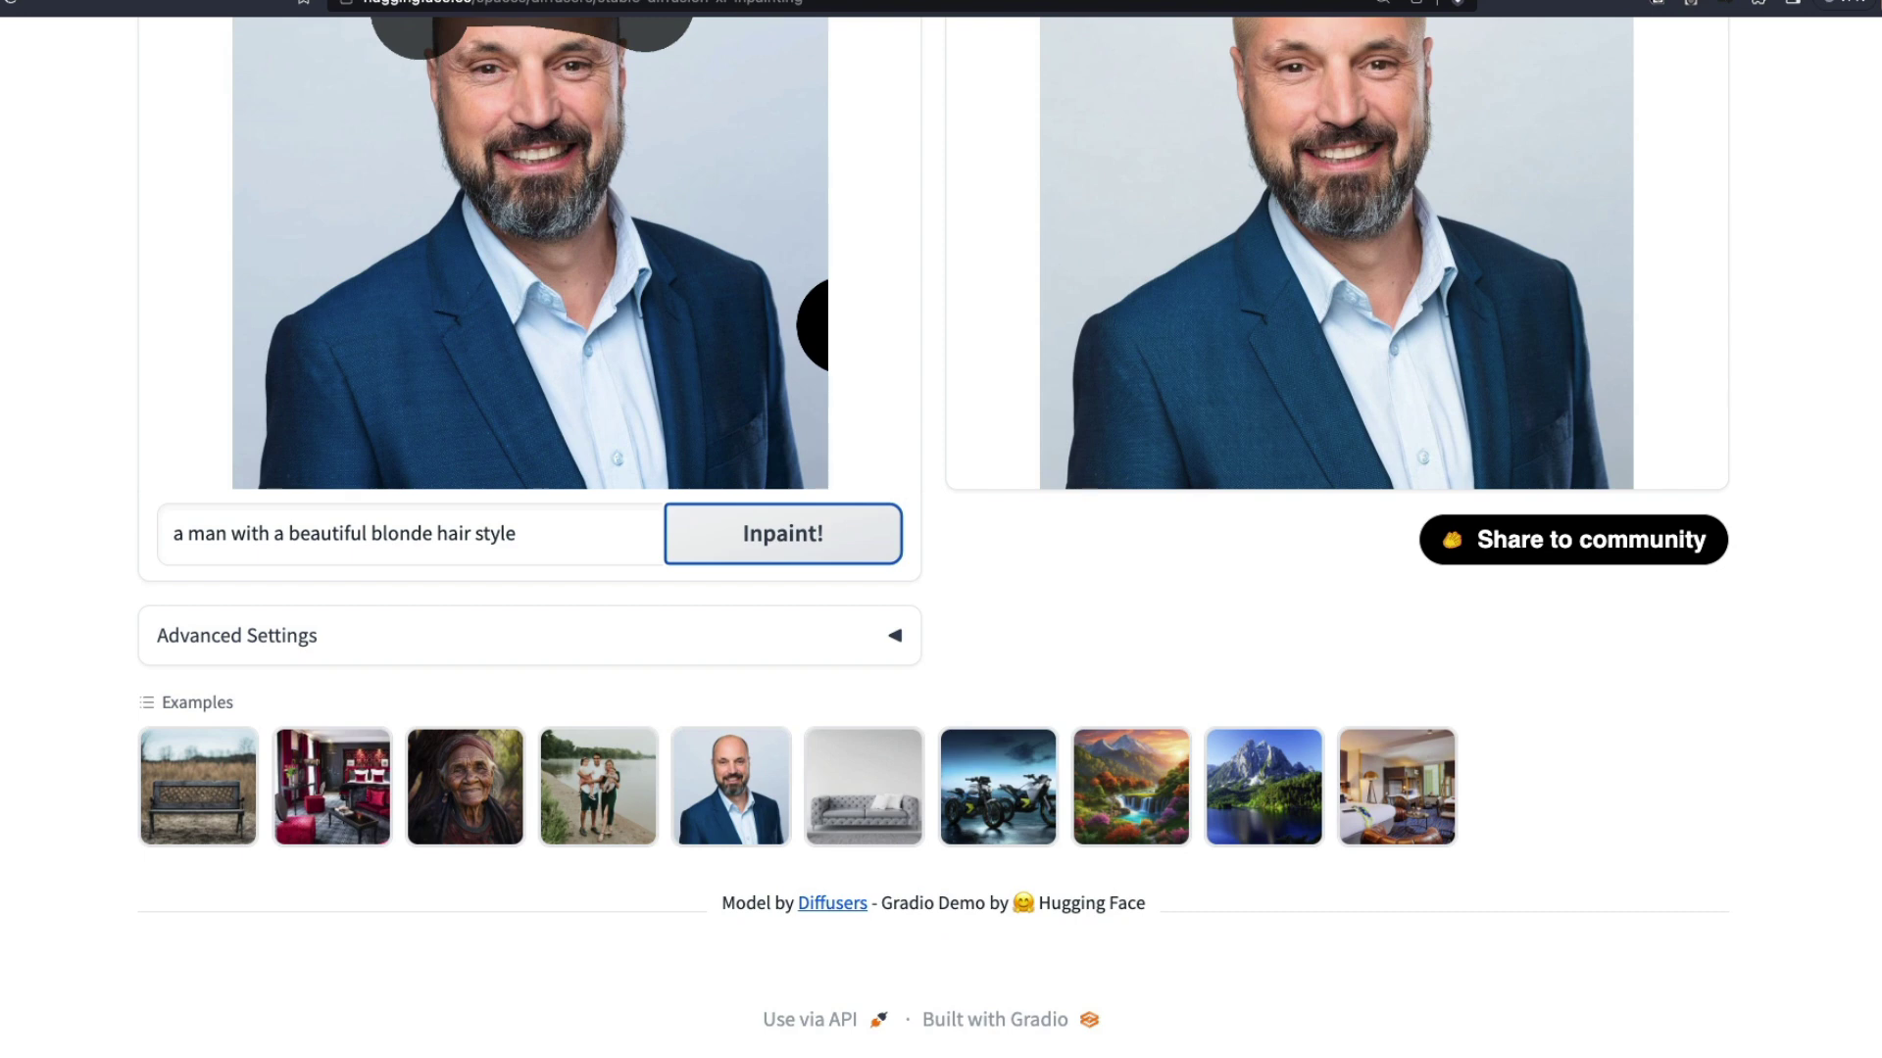
scroll(1859, 722, up, 5)
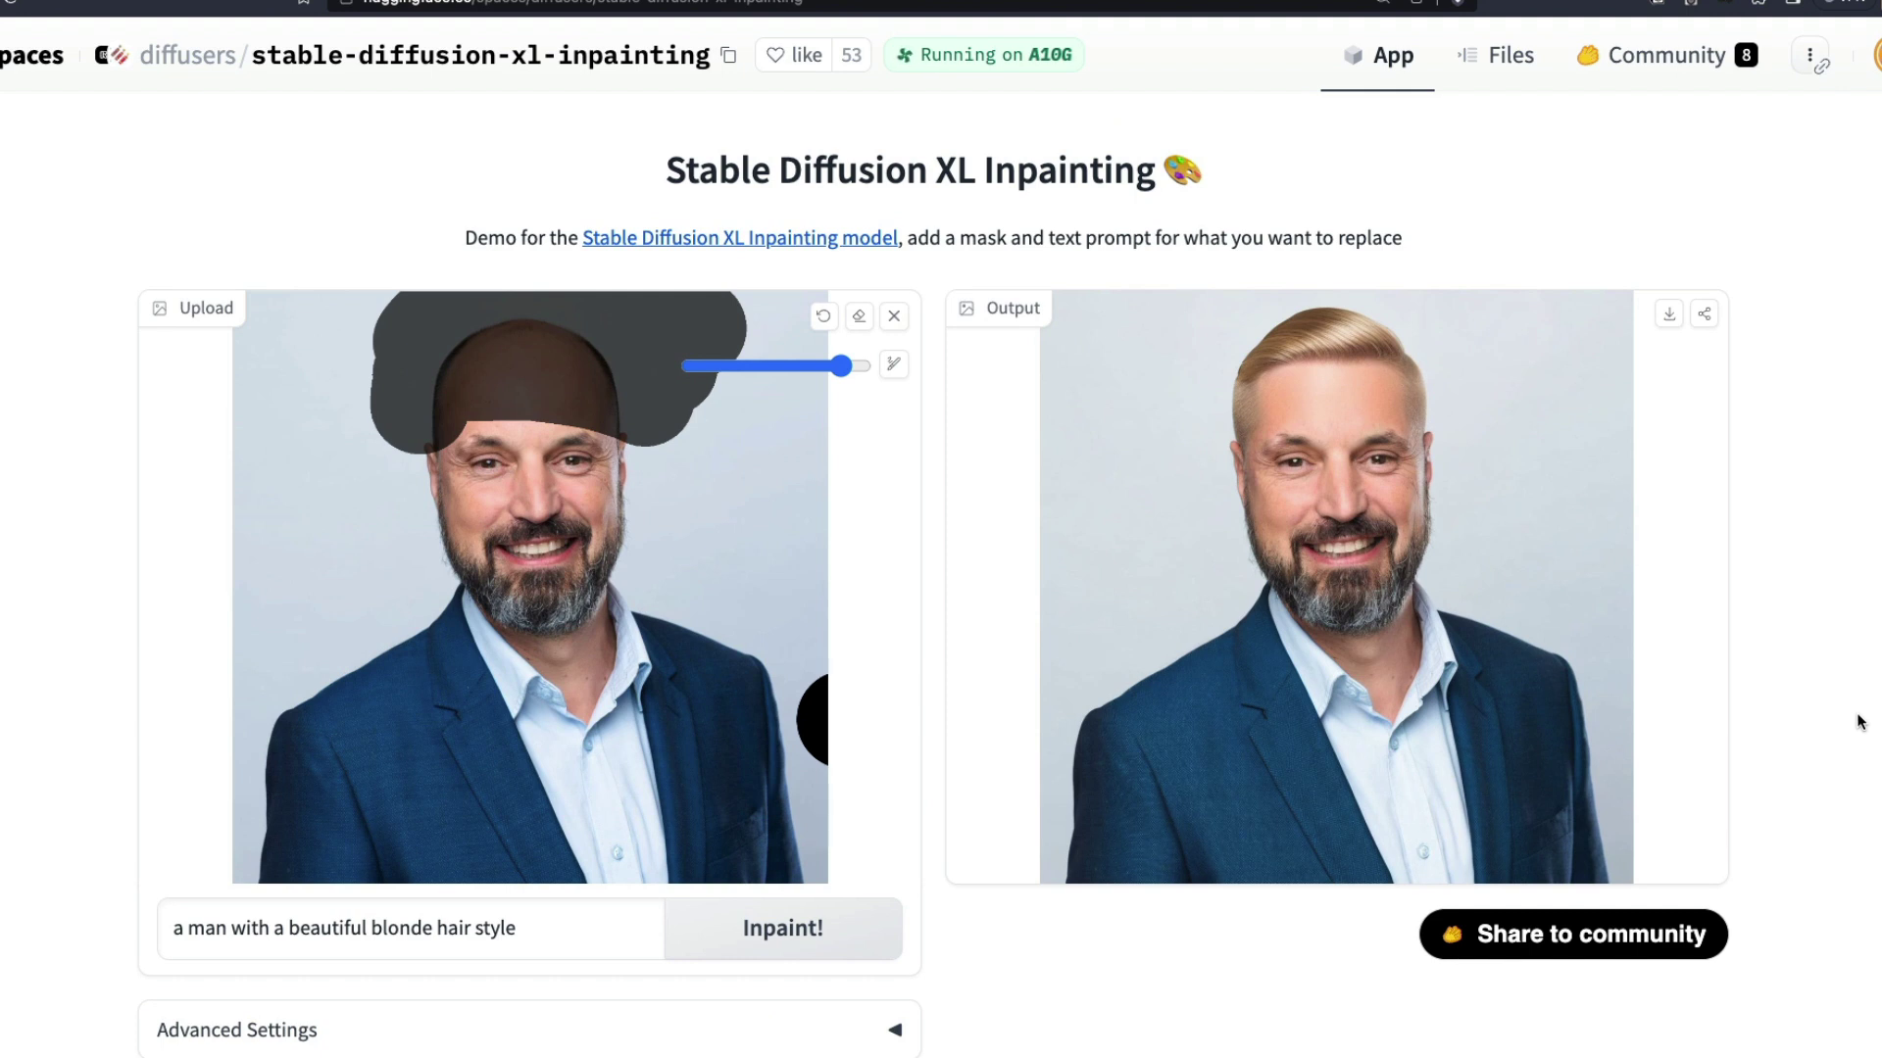
Reload the man's portrait fresh and mask a band across his eyes.
click(893, 317)
scroll(816, 700, down, 3)
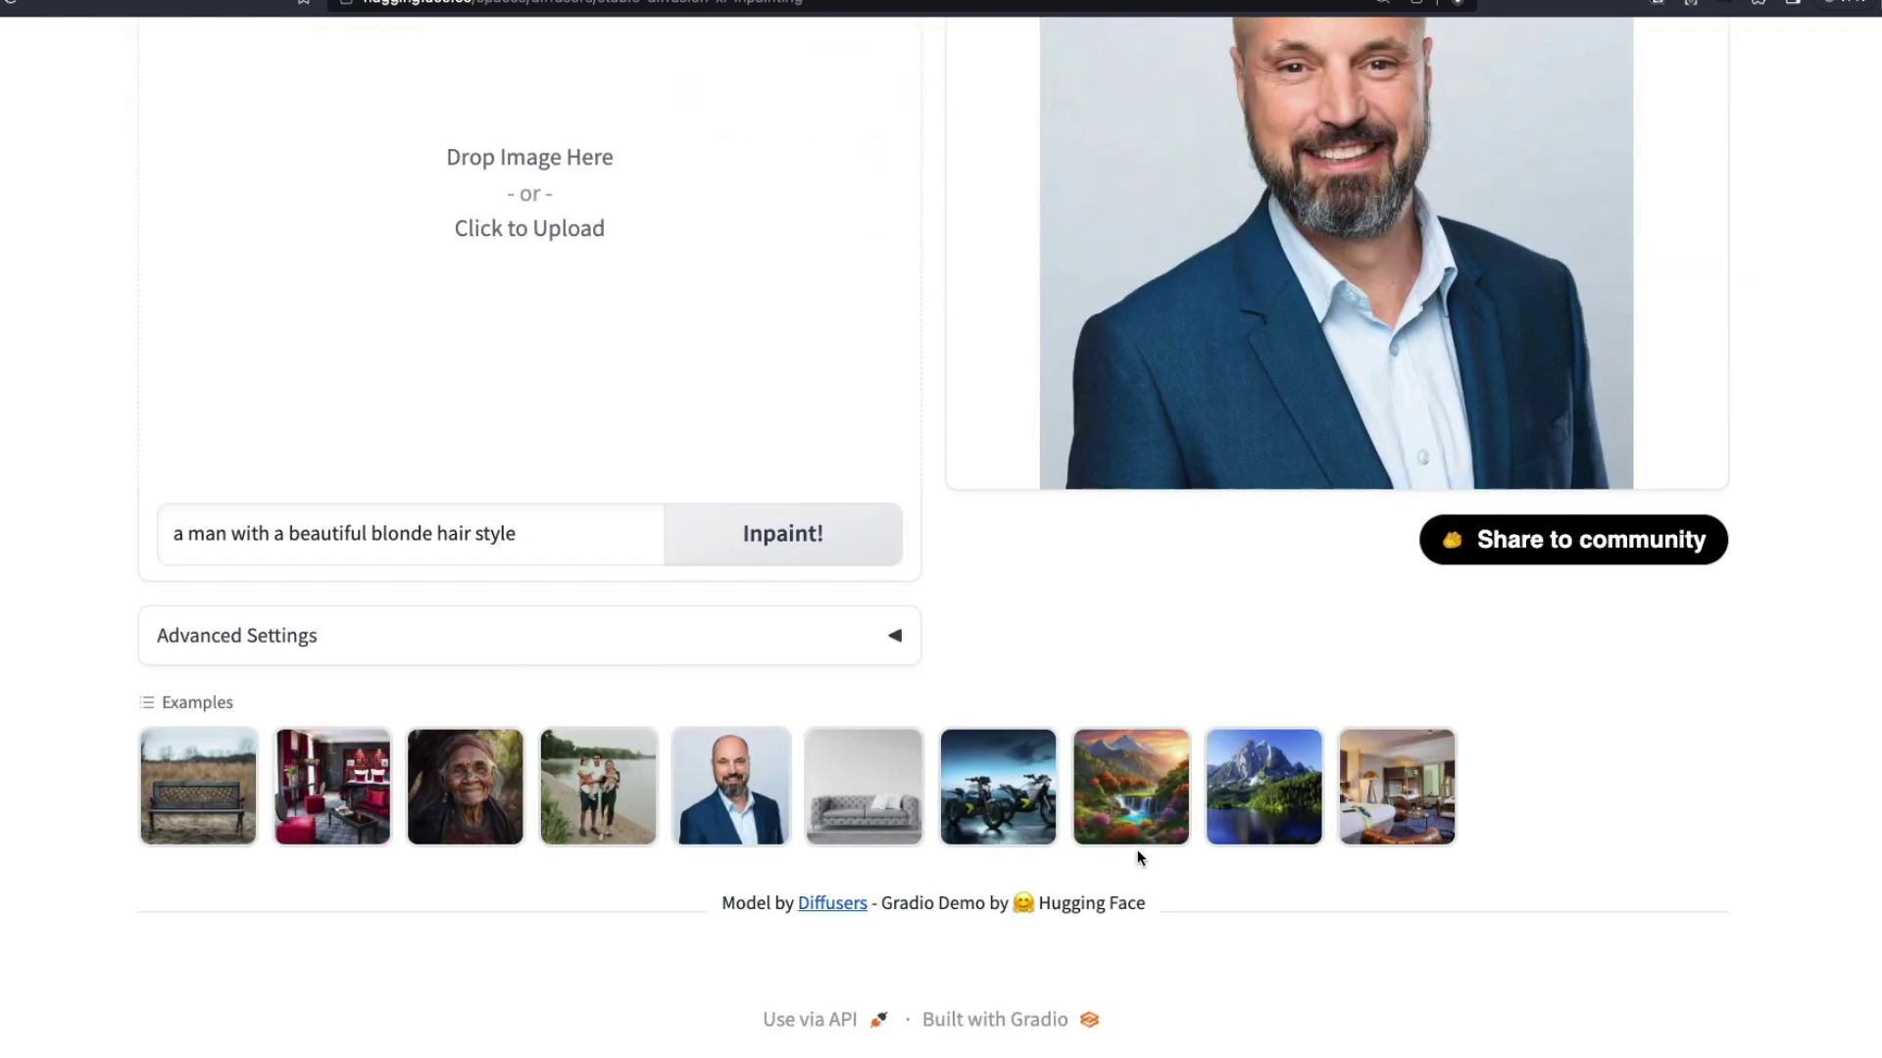
click(694, 812)
scroll(1764, 651, up, 2)
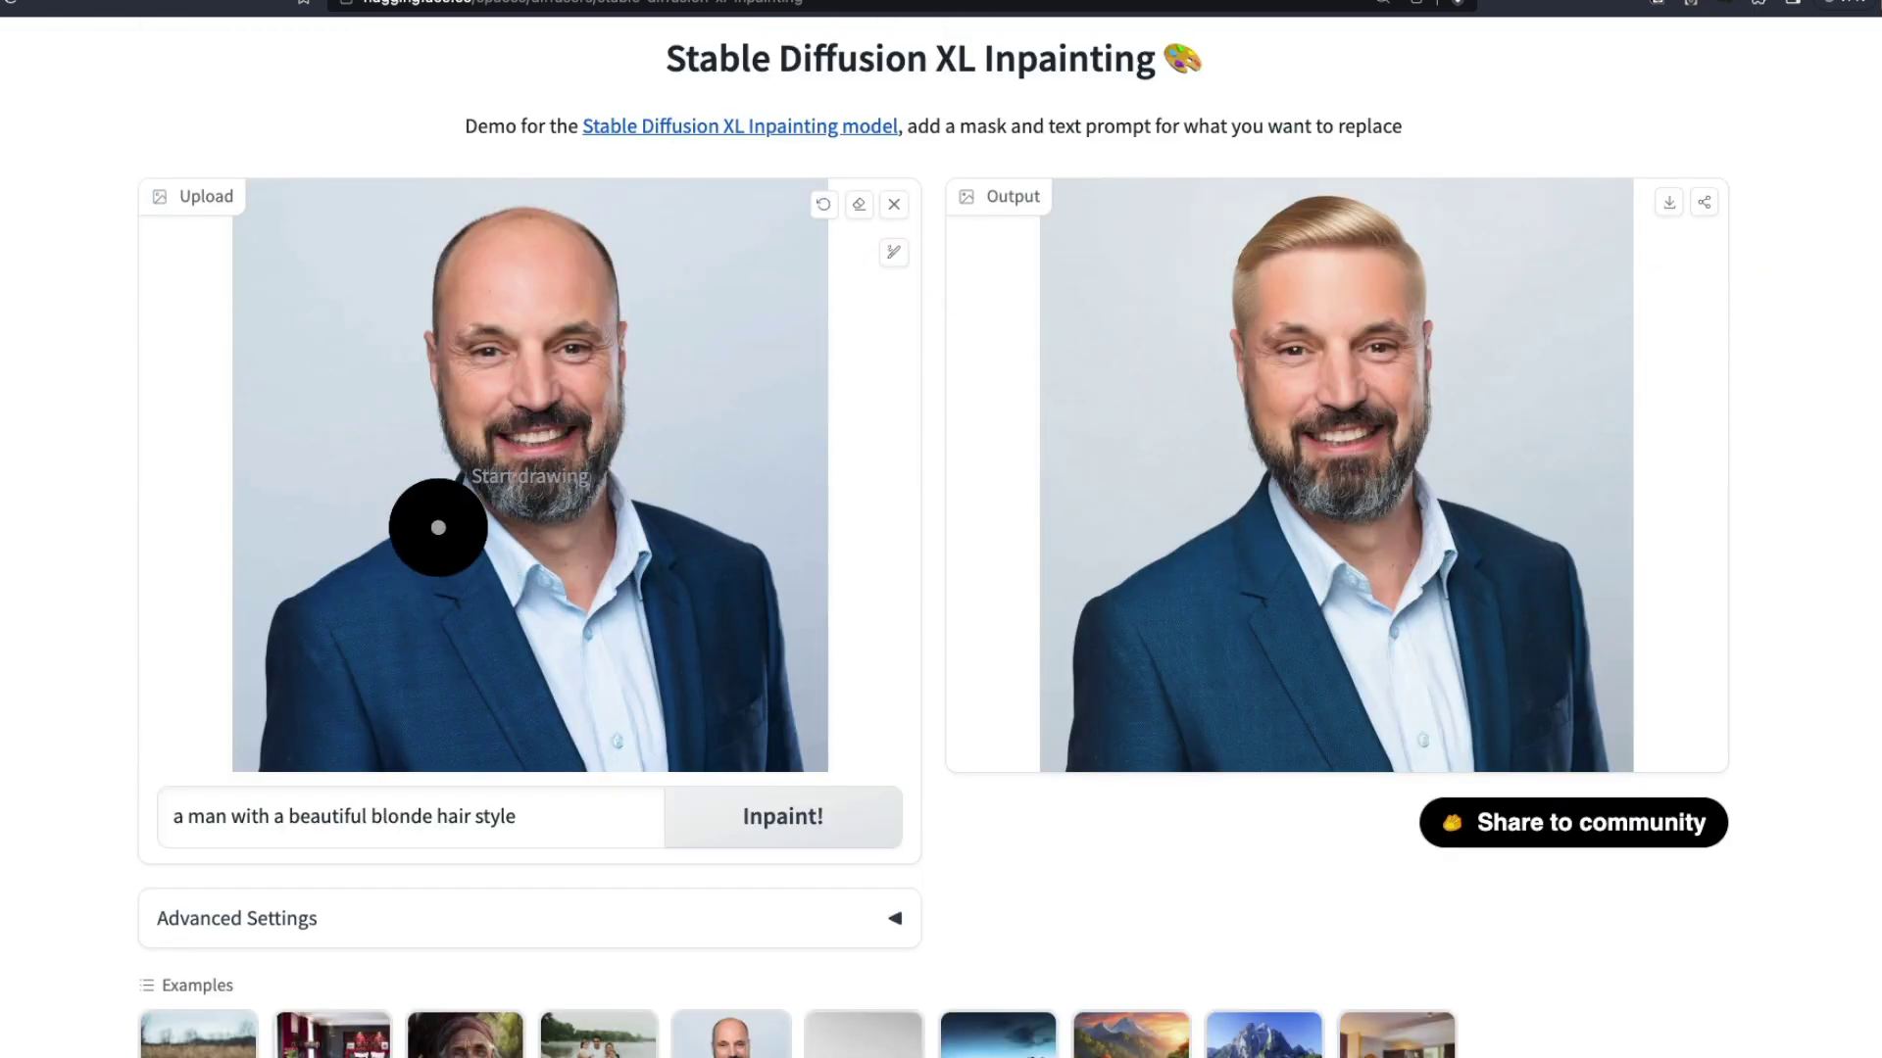
drag(439, 353, 656, 354)
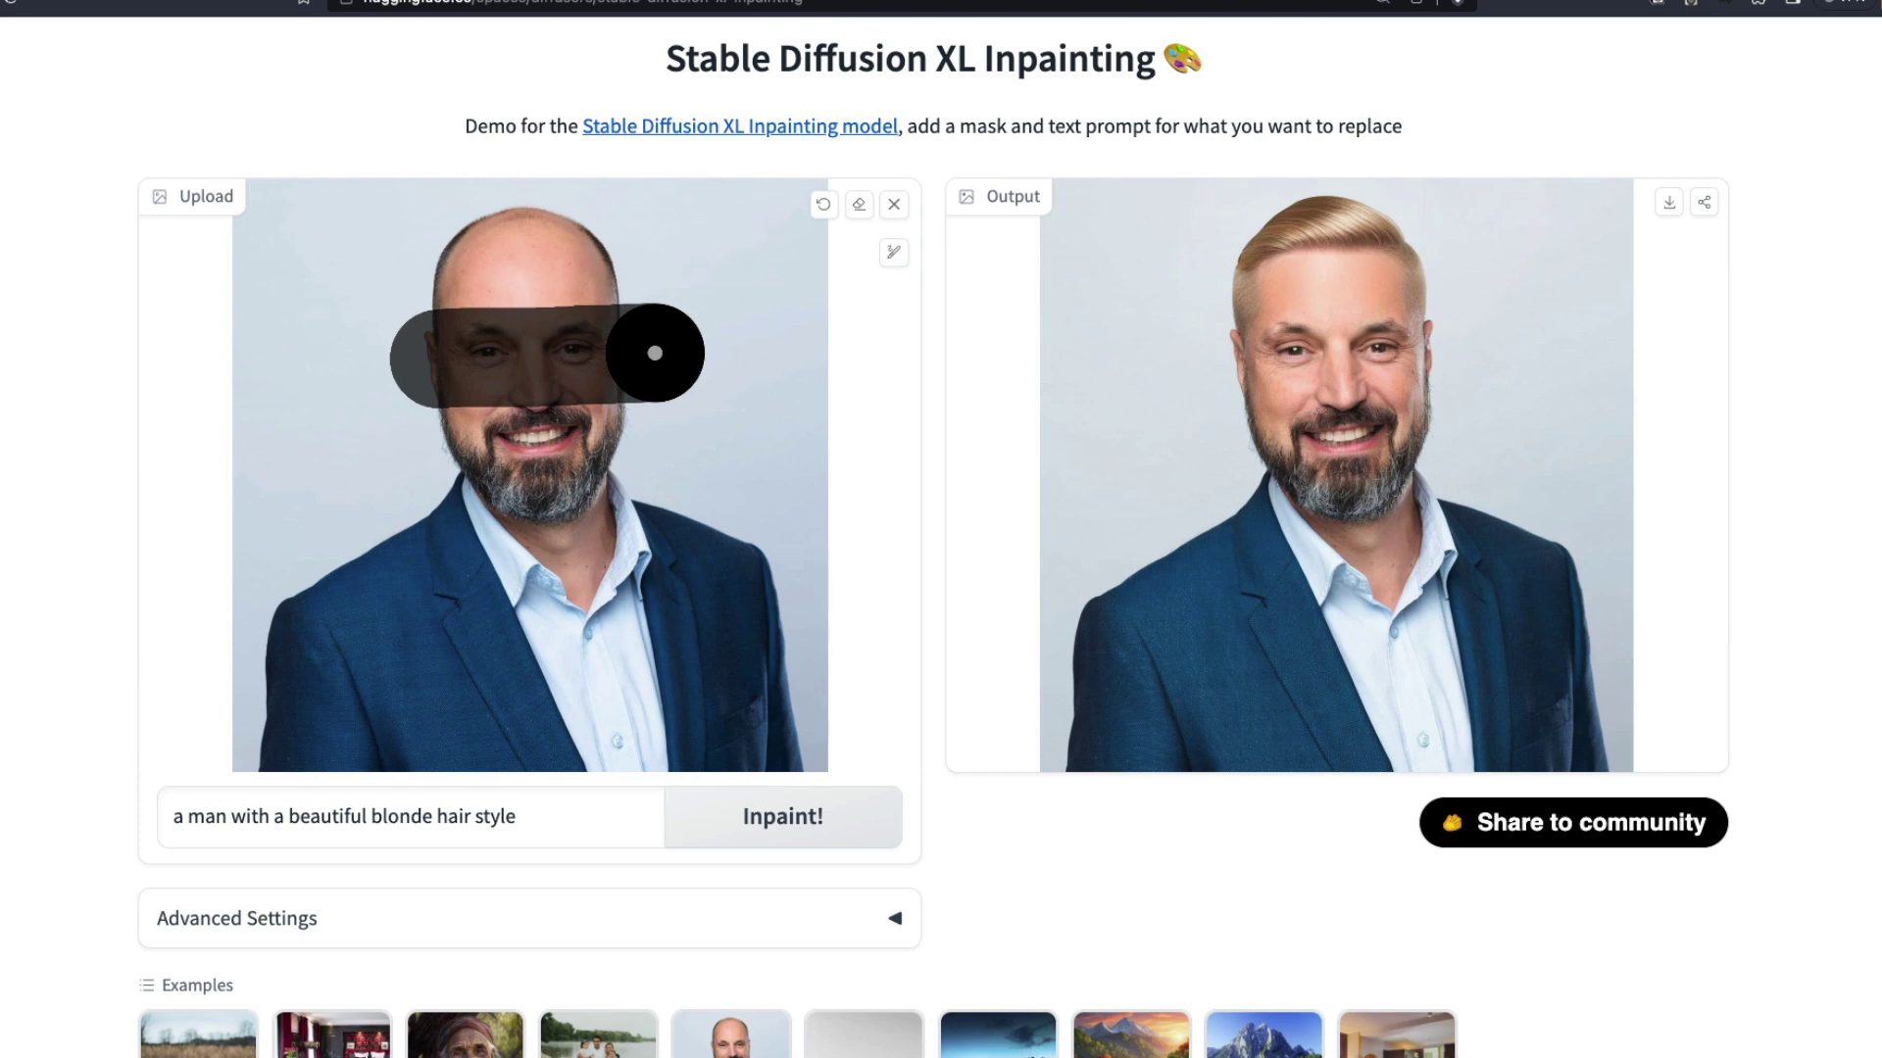
Change the prompt to 'a man with stlyish rayban sunglasses' and generate.
click(470, 832)
double_click(381, 816)
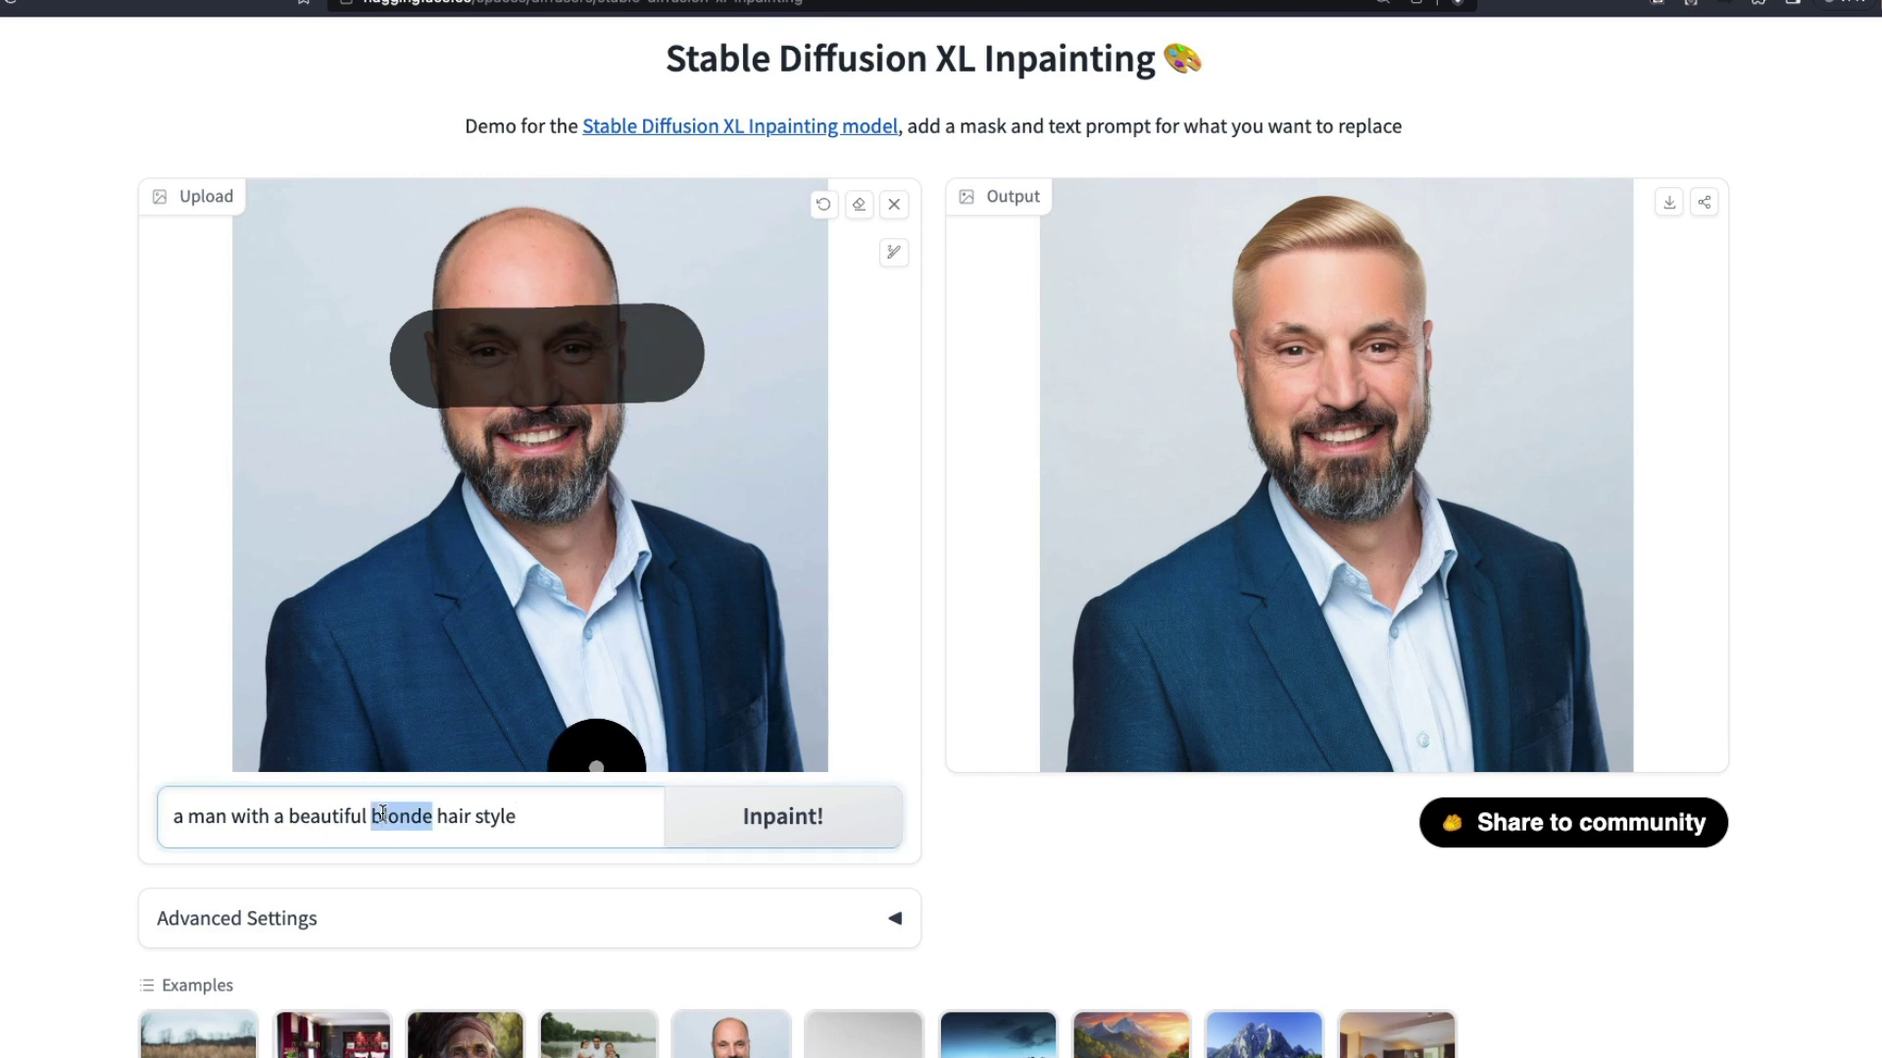
key(BackSpace)
key(BackSpace)
key(BackSpace)
key(BackSpace)
key(BackSpace)
key(BackSpace)
key(BackSpace)
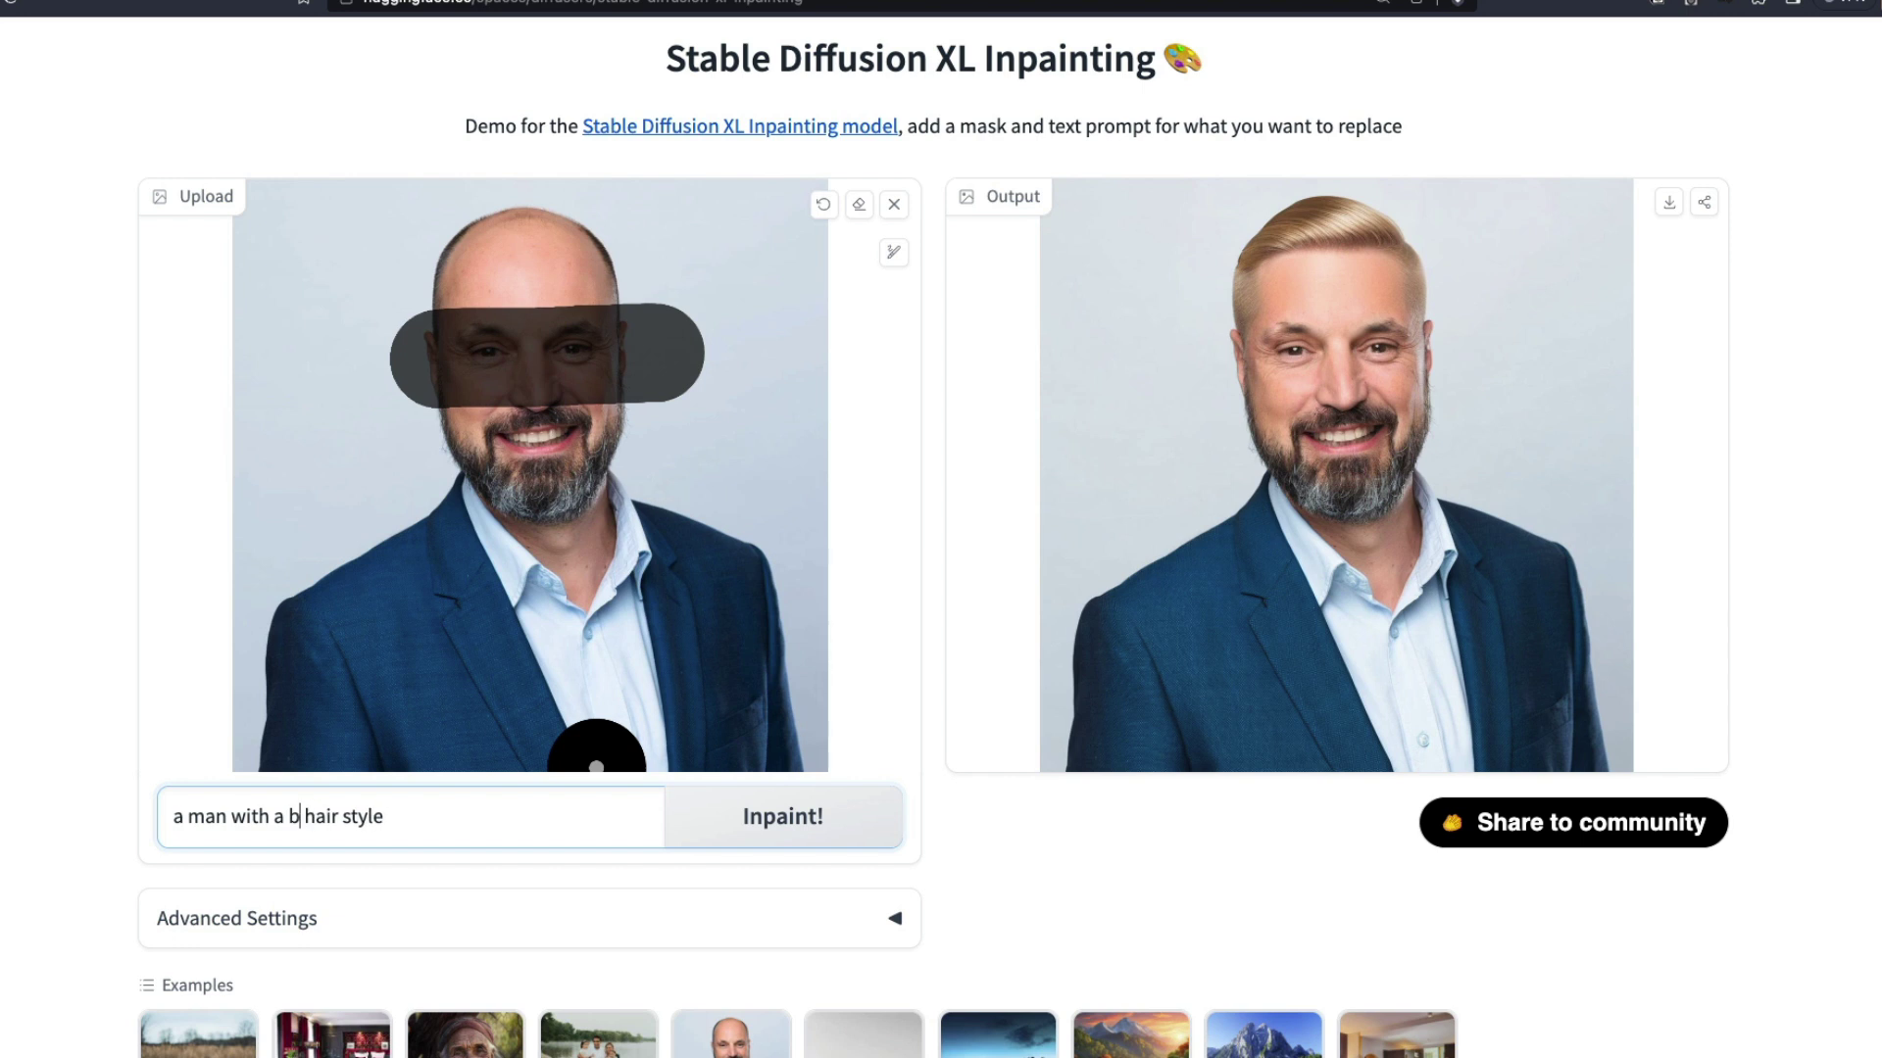
key(BackSpace)
key(BackSpace)
key(BackSpace)
text(stlyish r)
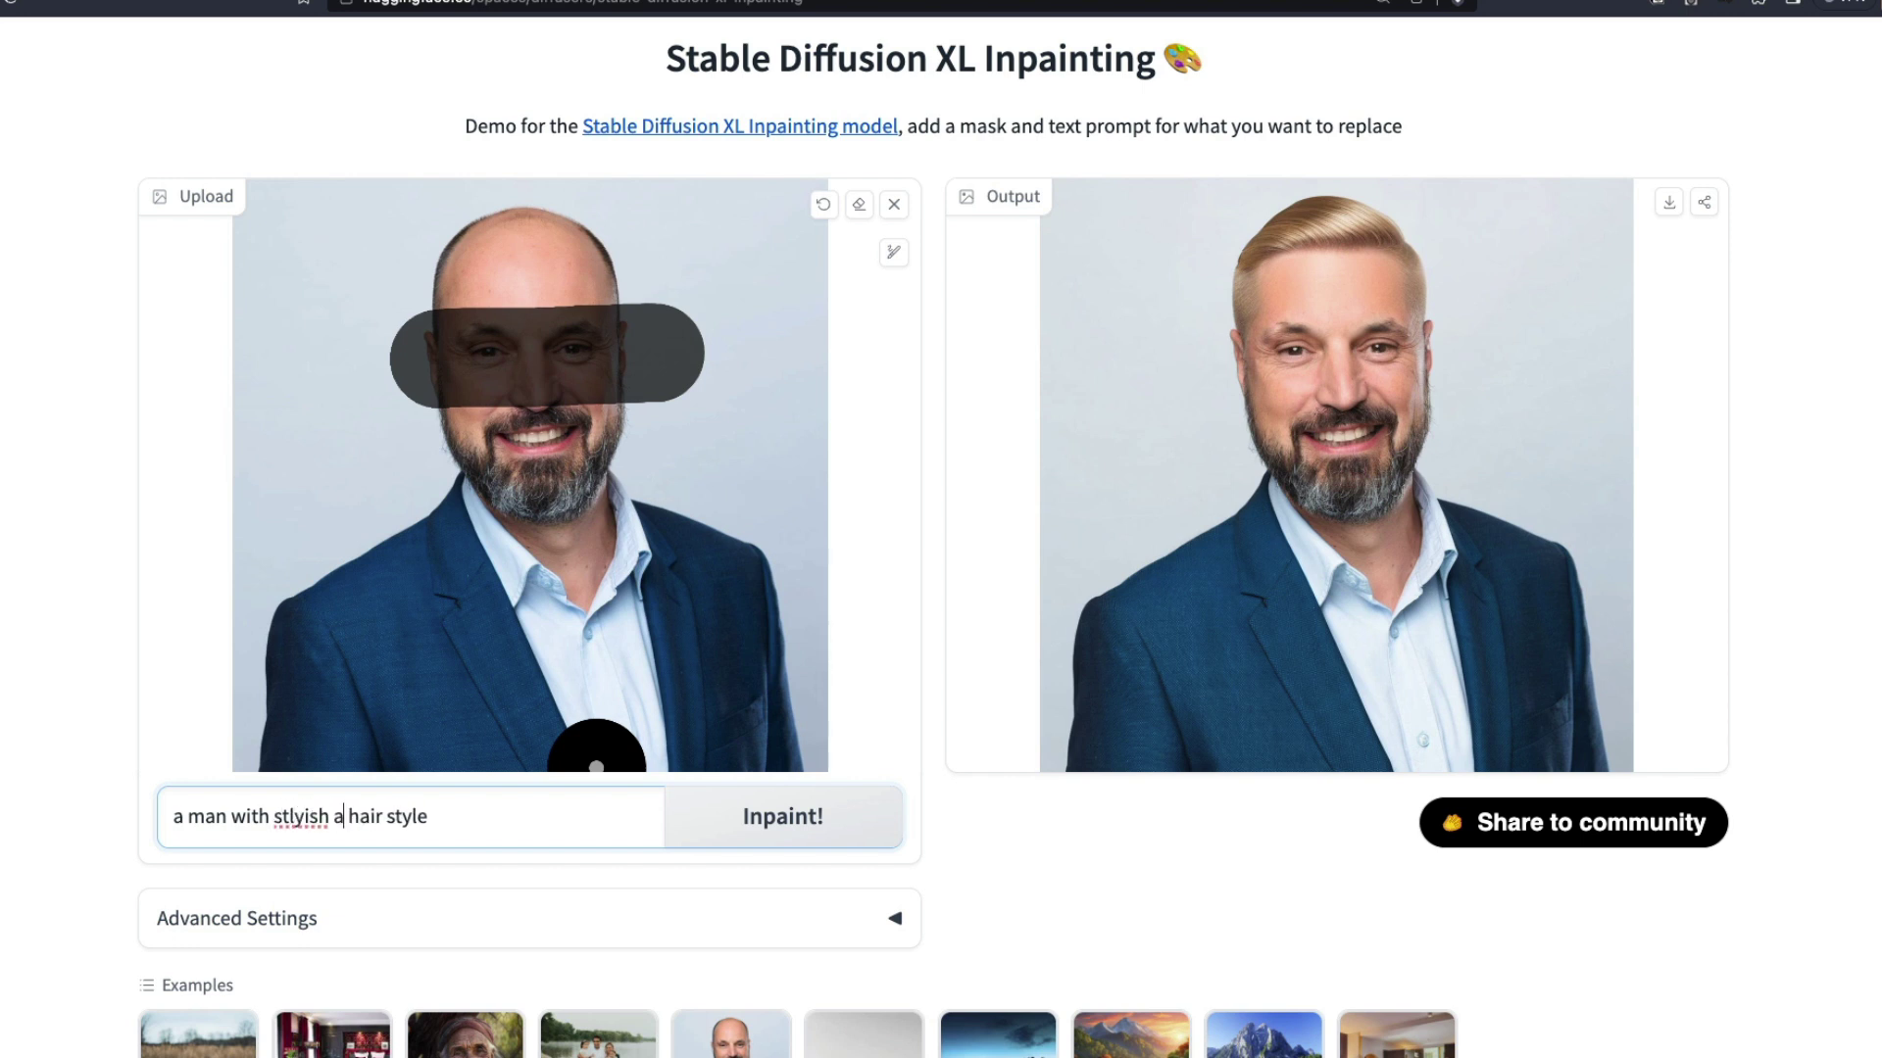
text(ayb)
key(BackSpace)
text(ban)
key(shift+End)
text(s)
key(Return)
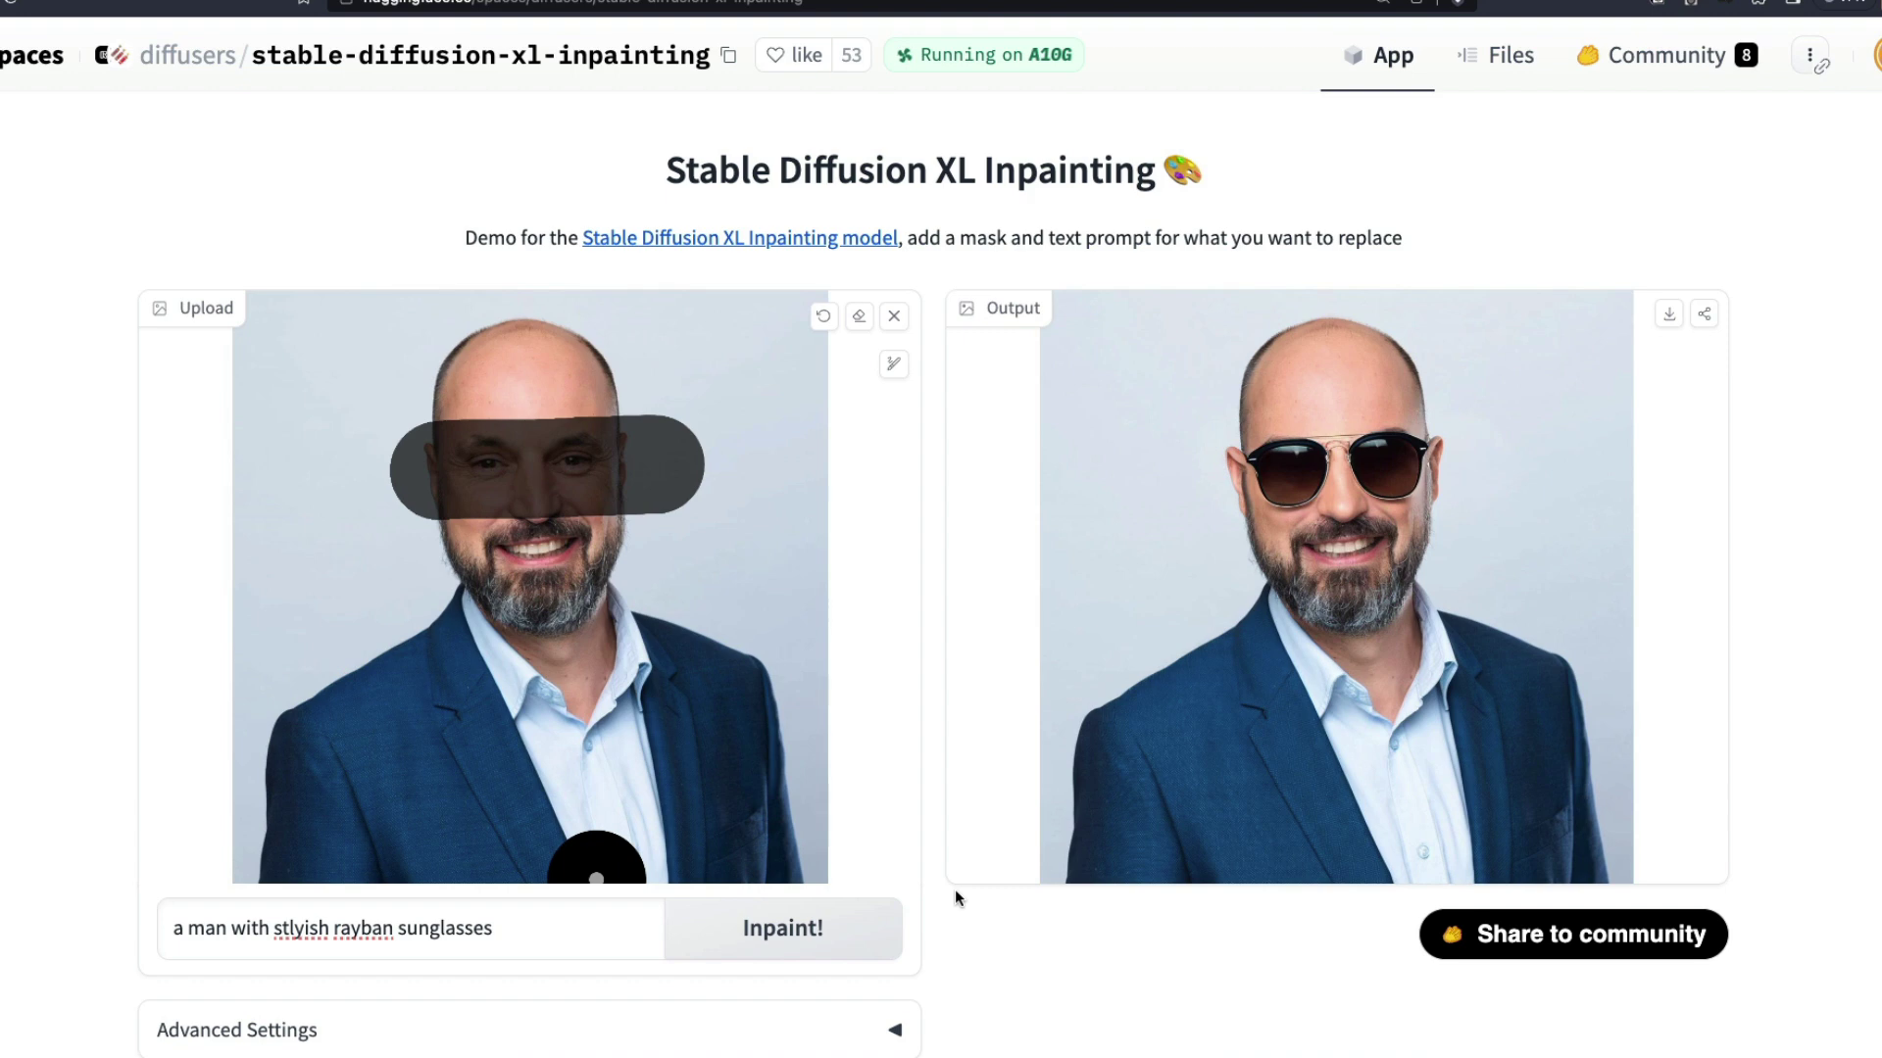
Reload the bald man photo, mask his head and face, and replace the prompt to inpaint a young Chinese woman in a business suit.
click(892, 315)
scroll(1774, 672, down, 1)
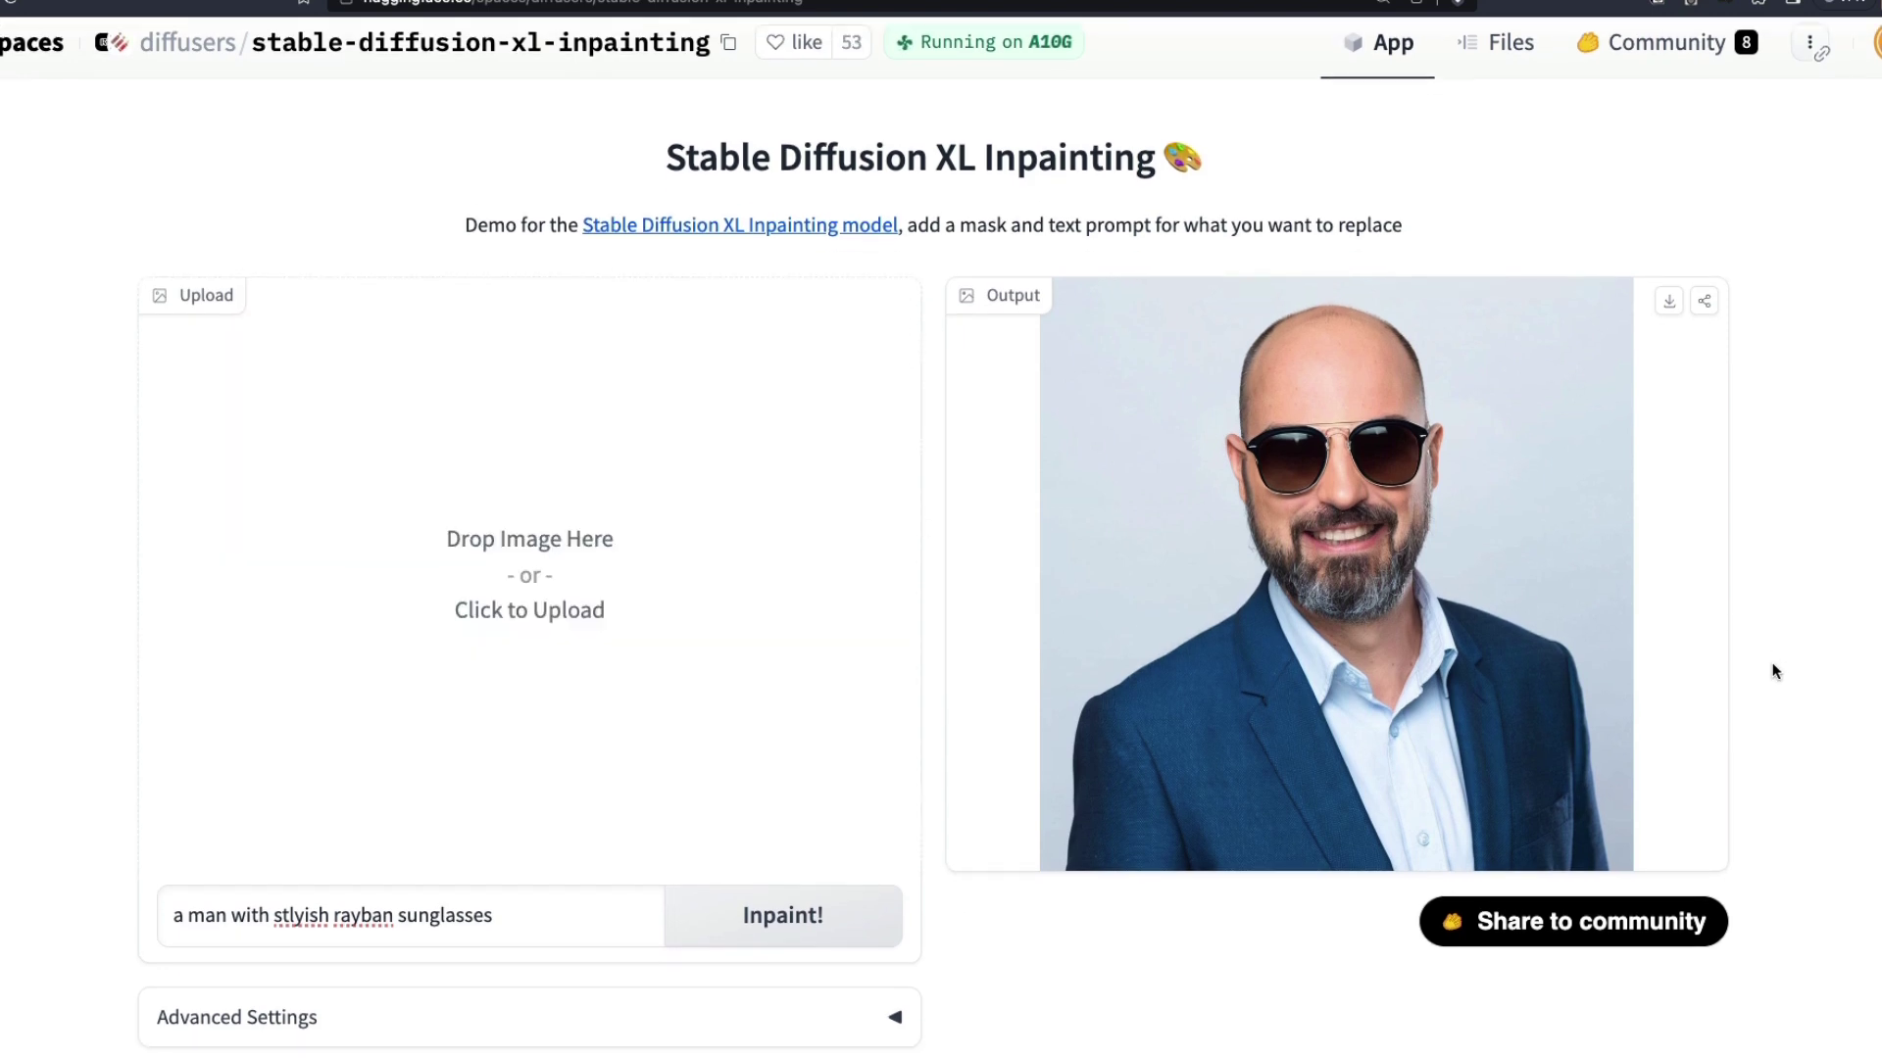
scroll(1772, 672, down, 2)
scroll(1821, 737, down, 3)
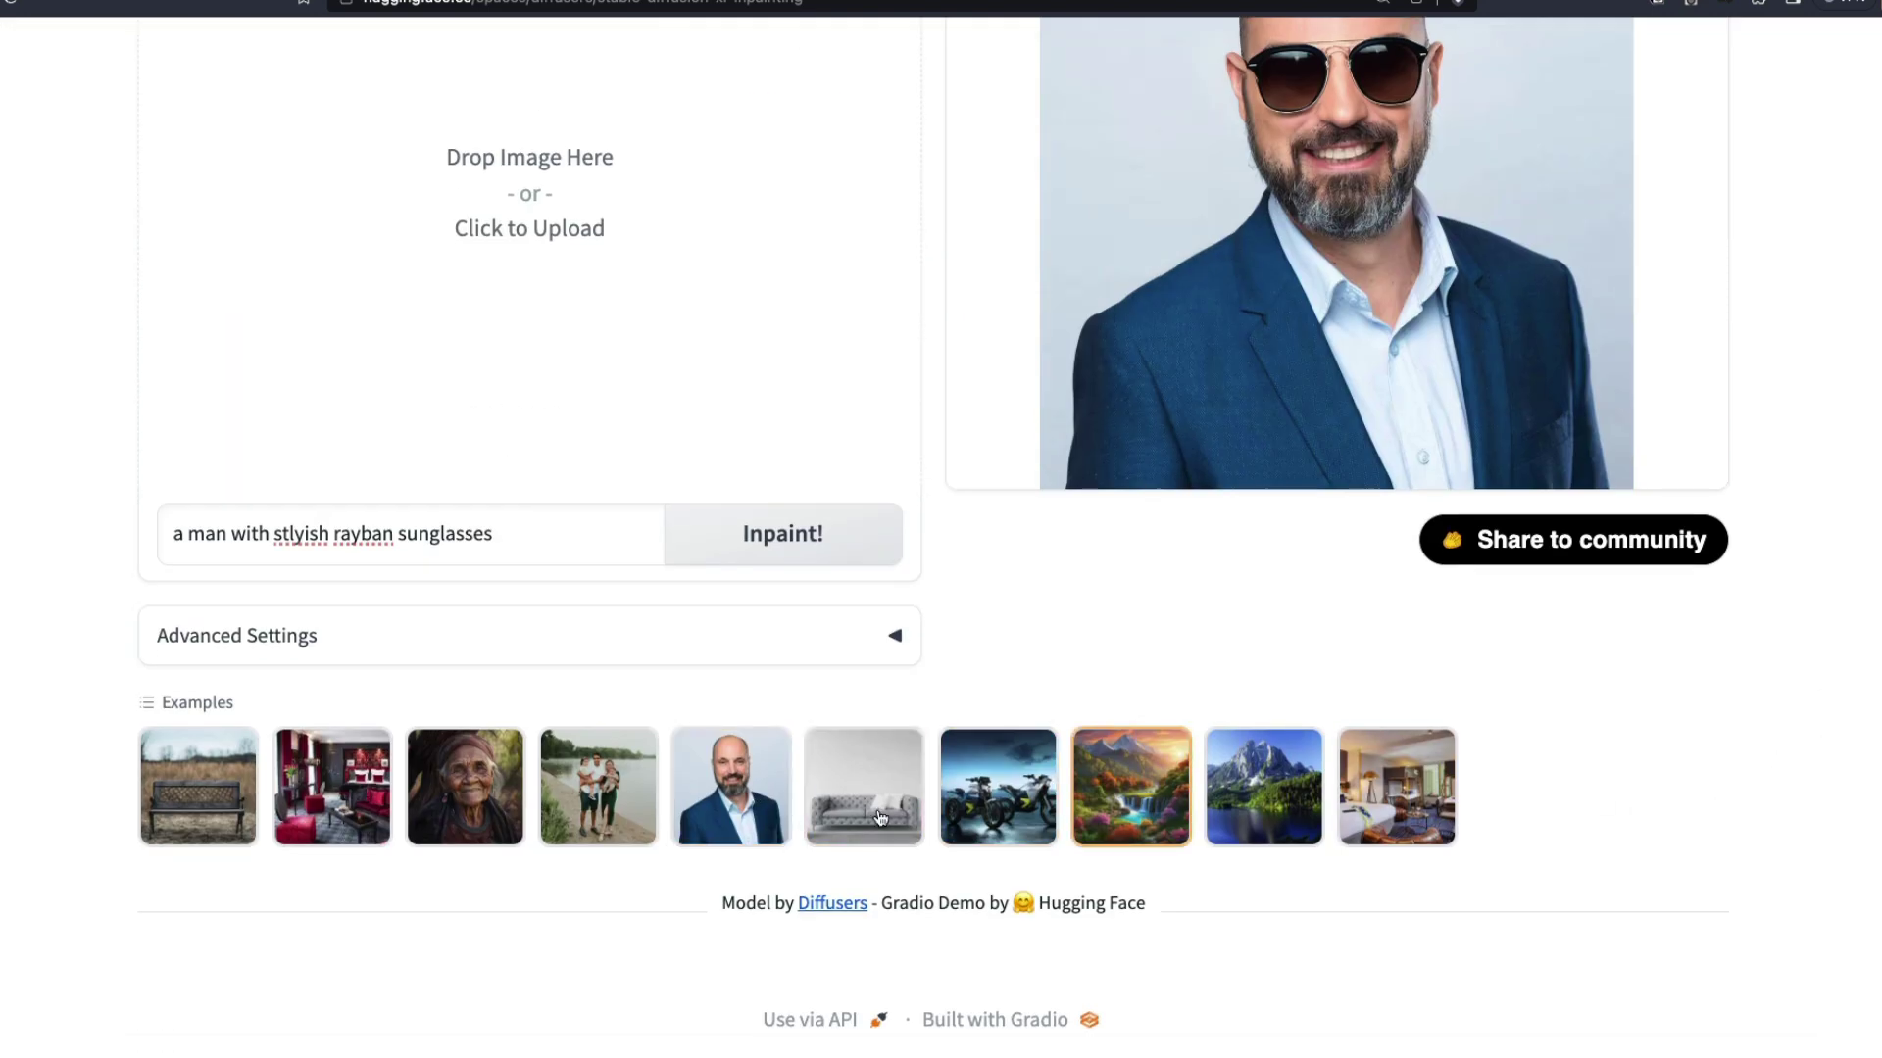
click(711, 779)
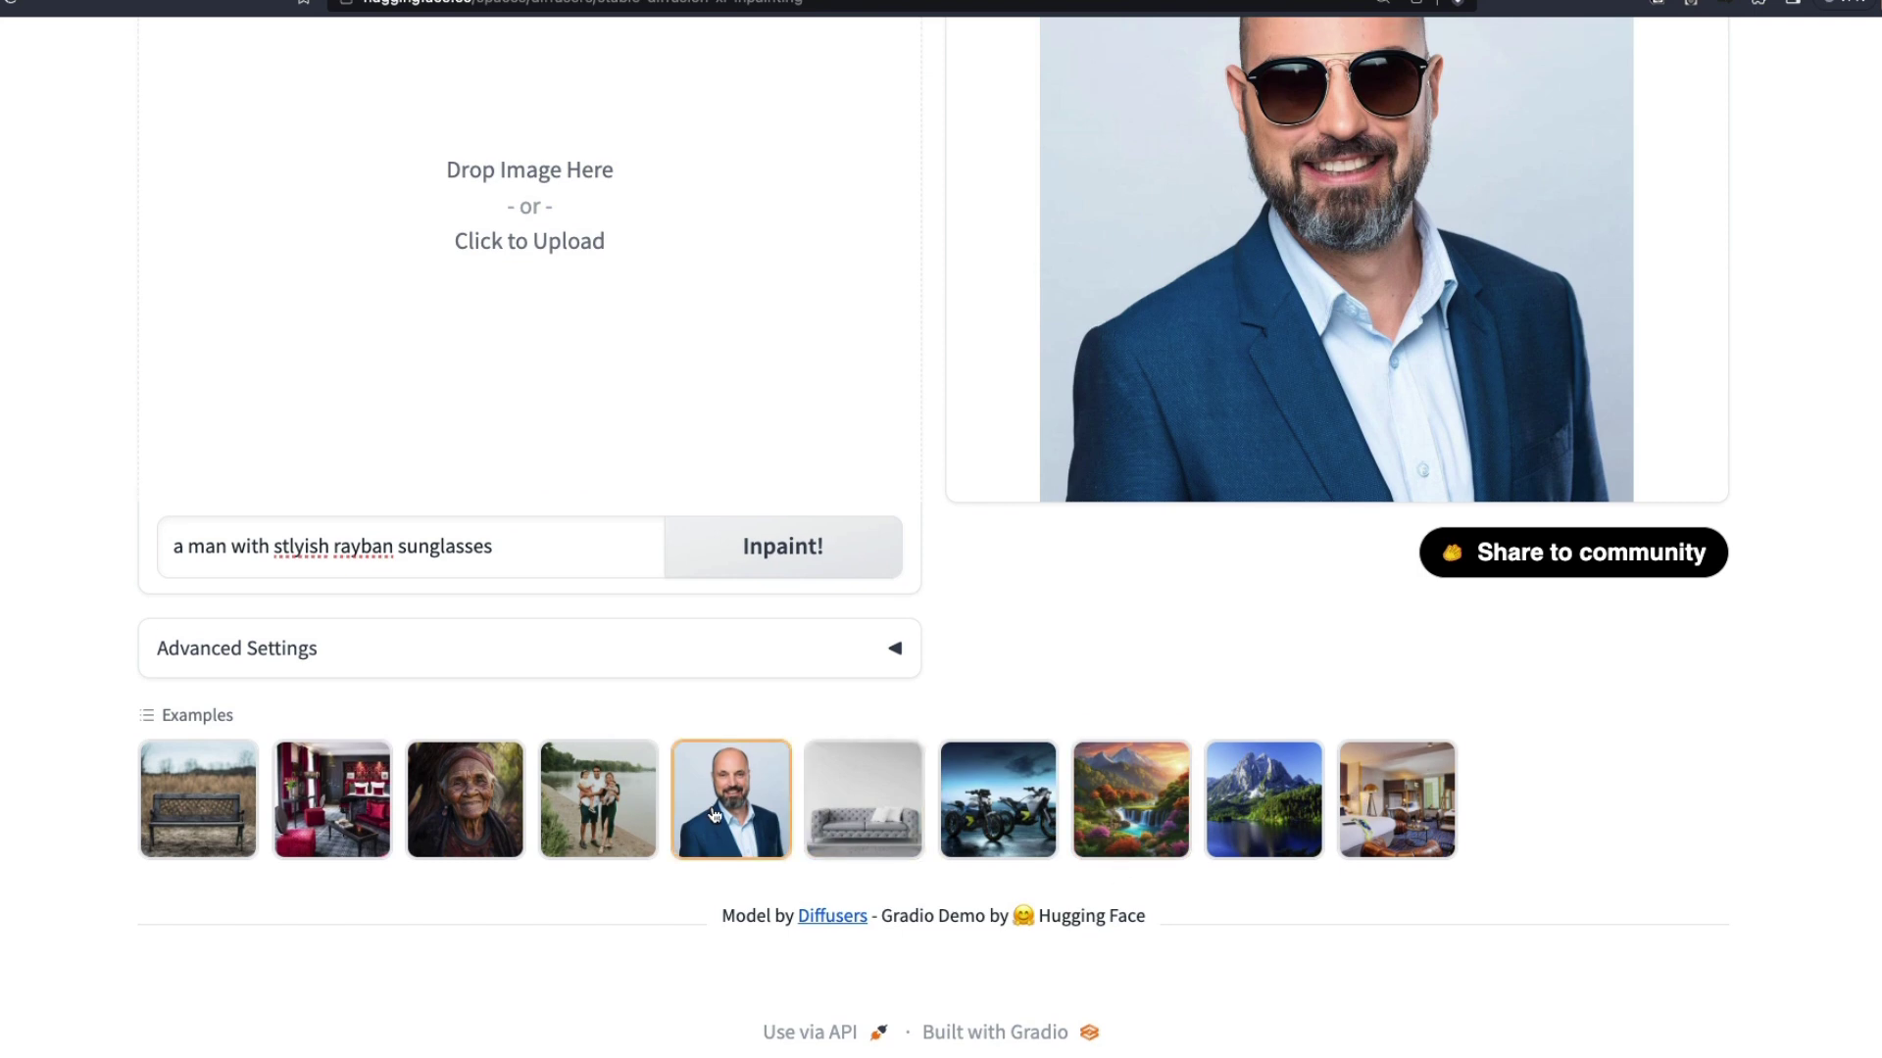
scroll(526, 202, up, 3)
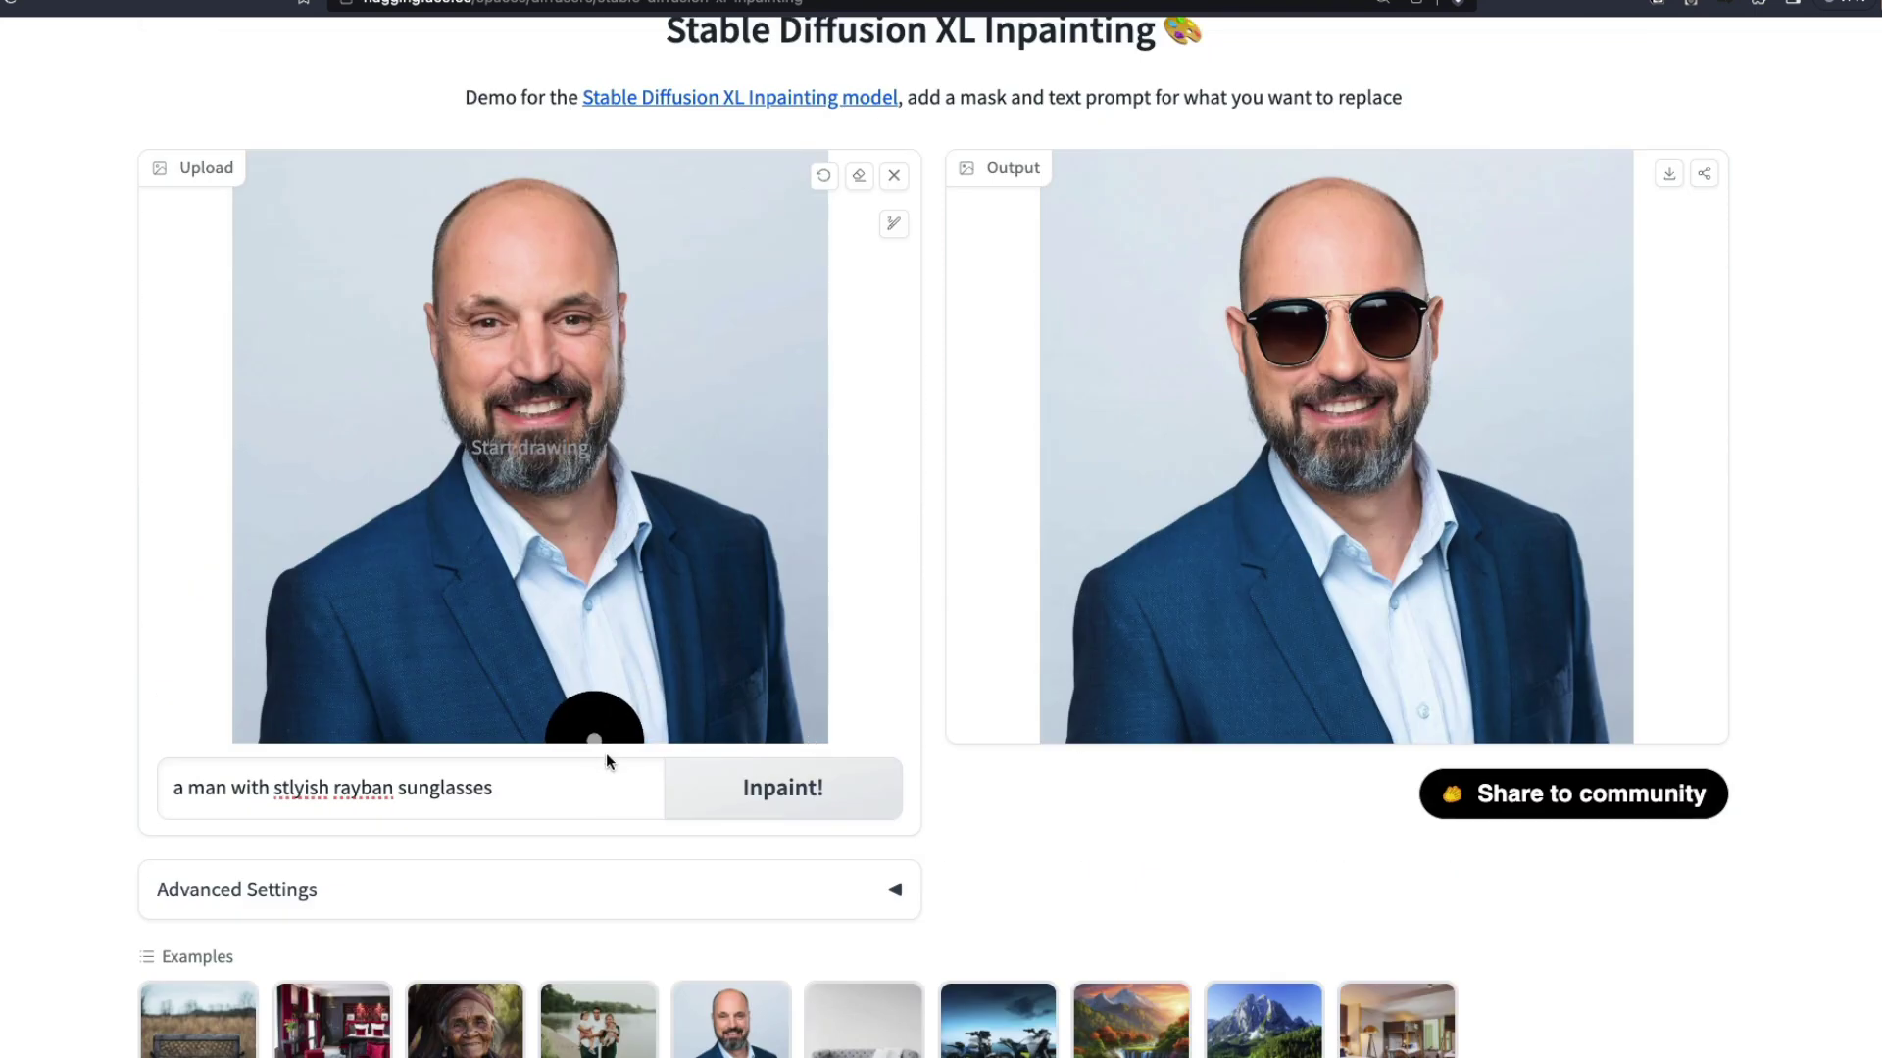
click(896, 226)
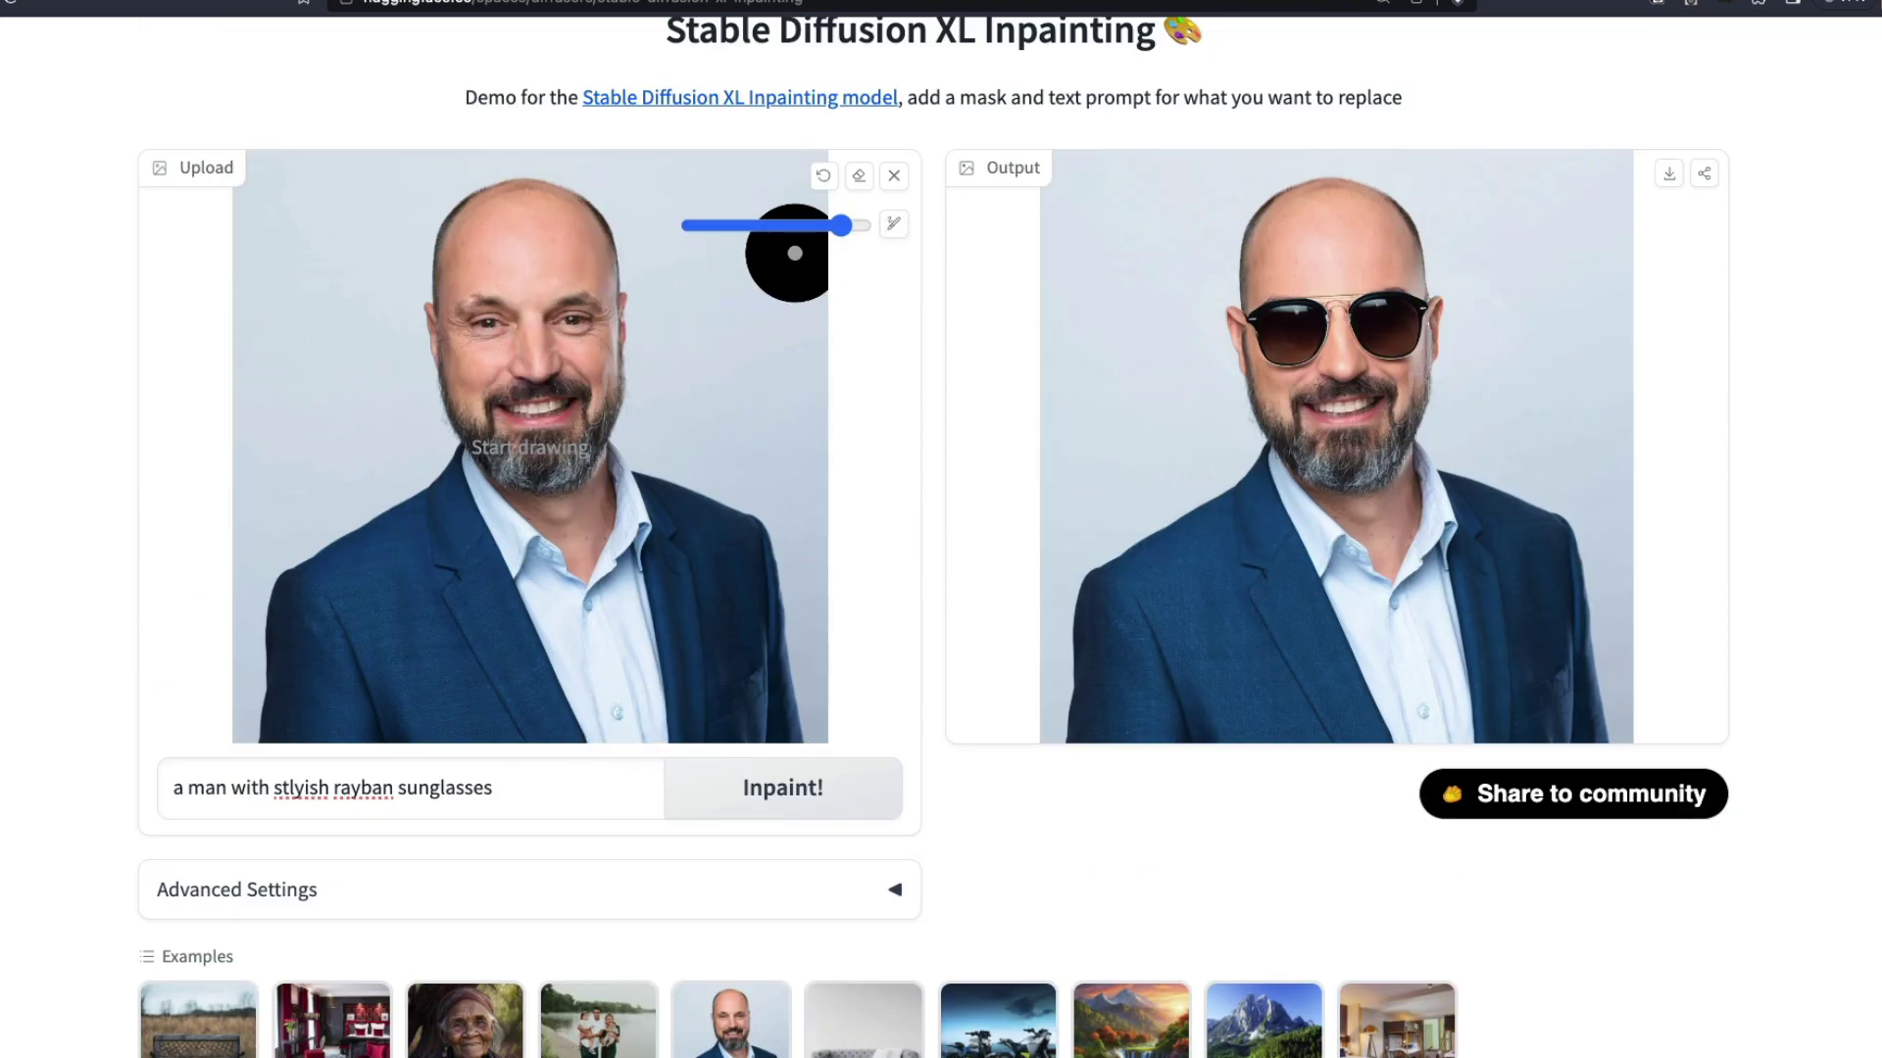
mouse_move(470, 255)
mouse_down()
mouse_move(509, 453)
mouse_move(618, 417)
mouse_move(575, 205)
mouse_move(467, 297)
mouse_move(575, 504)
mouse_move(601, 470)
mouse_up()
double_click(442, 789)
key(ctrl+a)
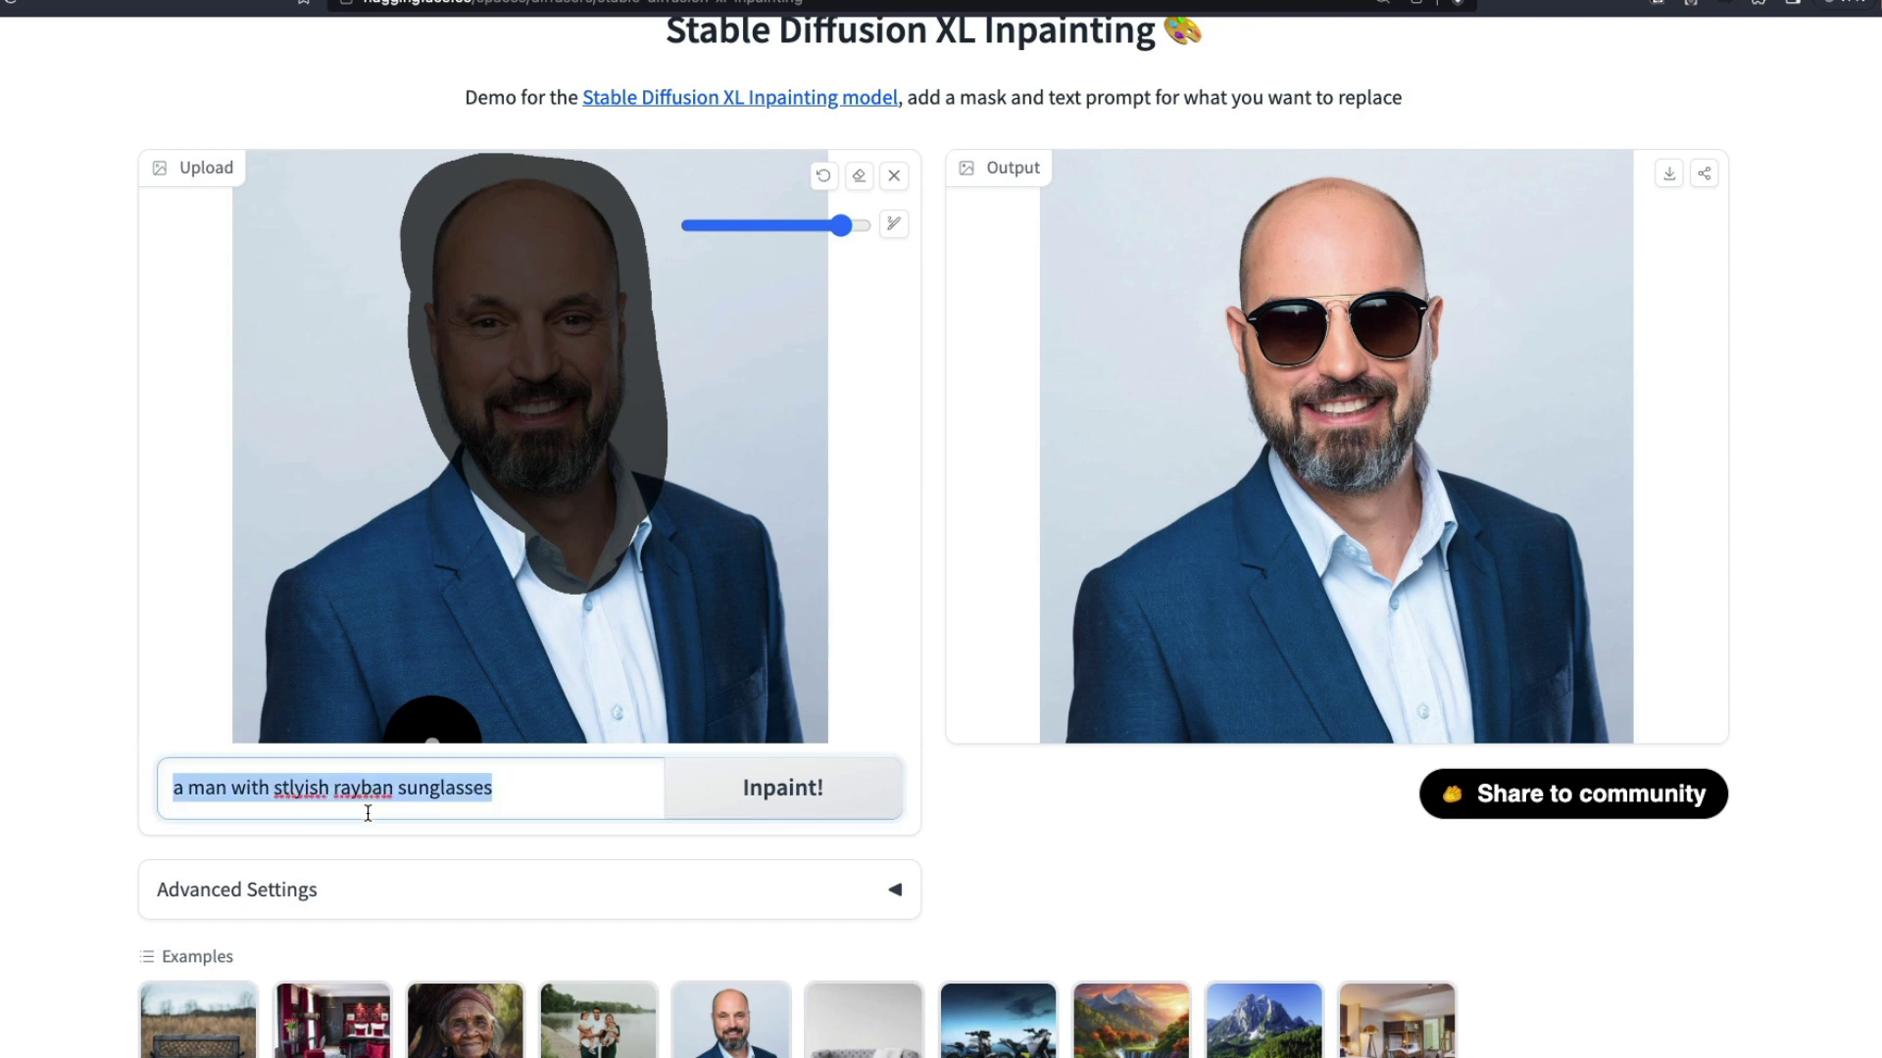
text(a c)
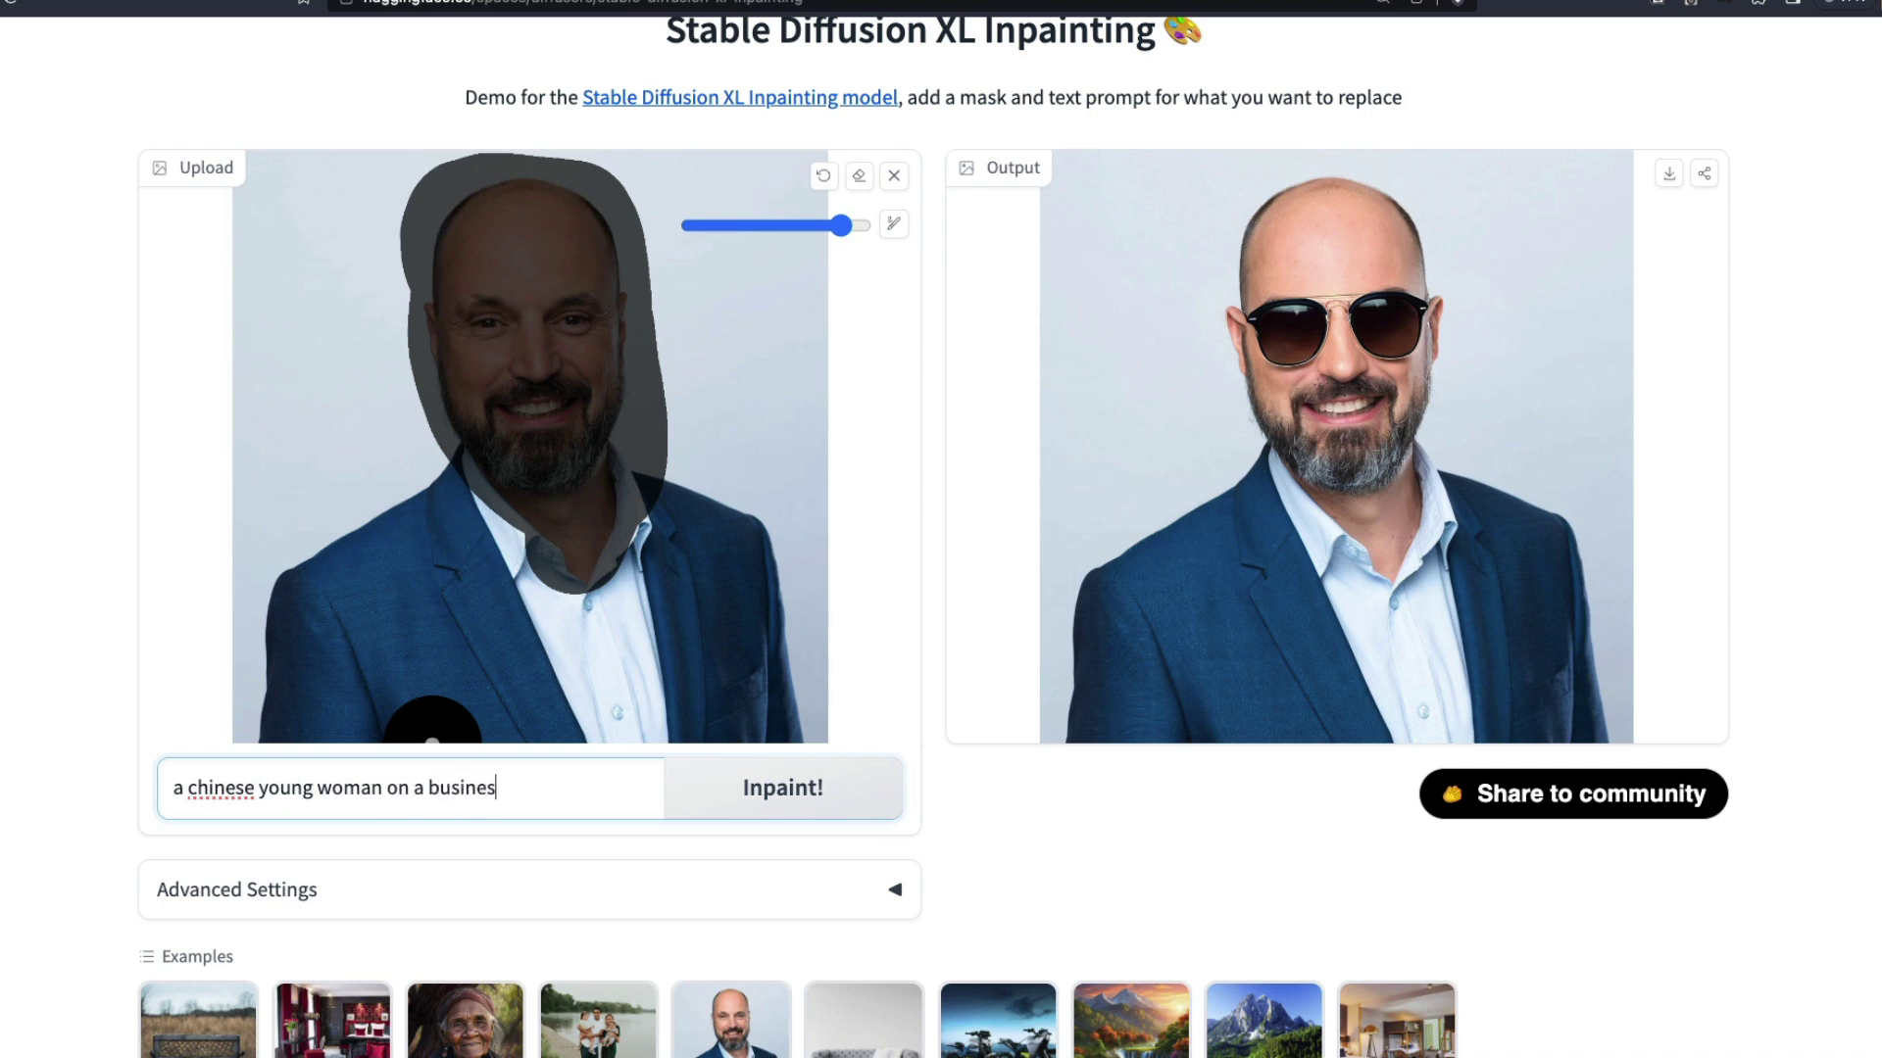
click(722, 808)
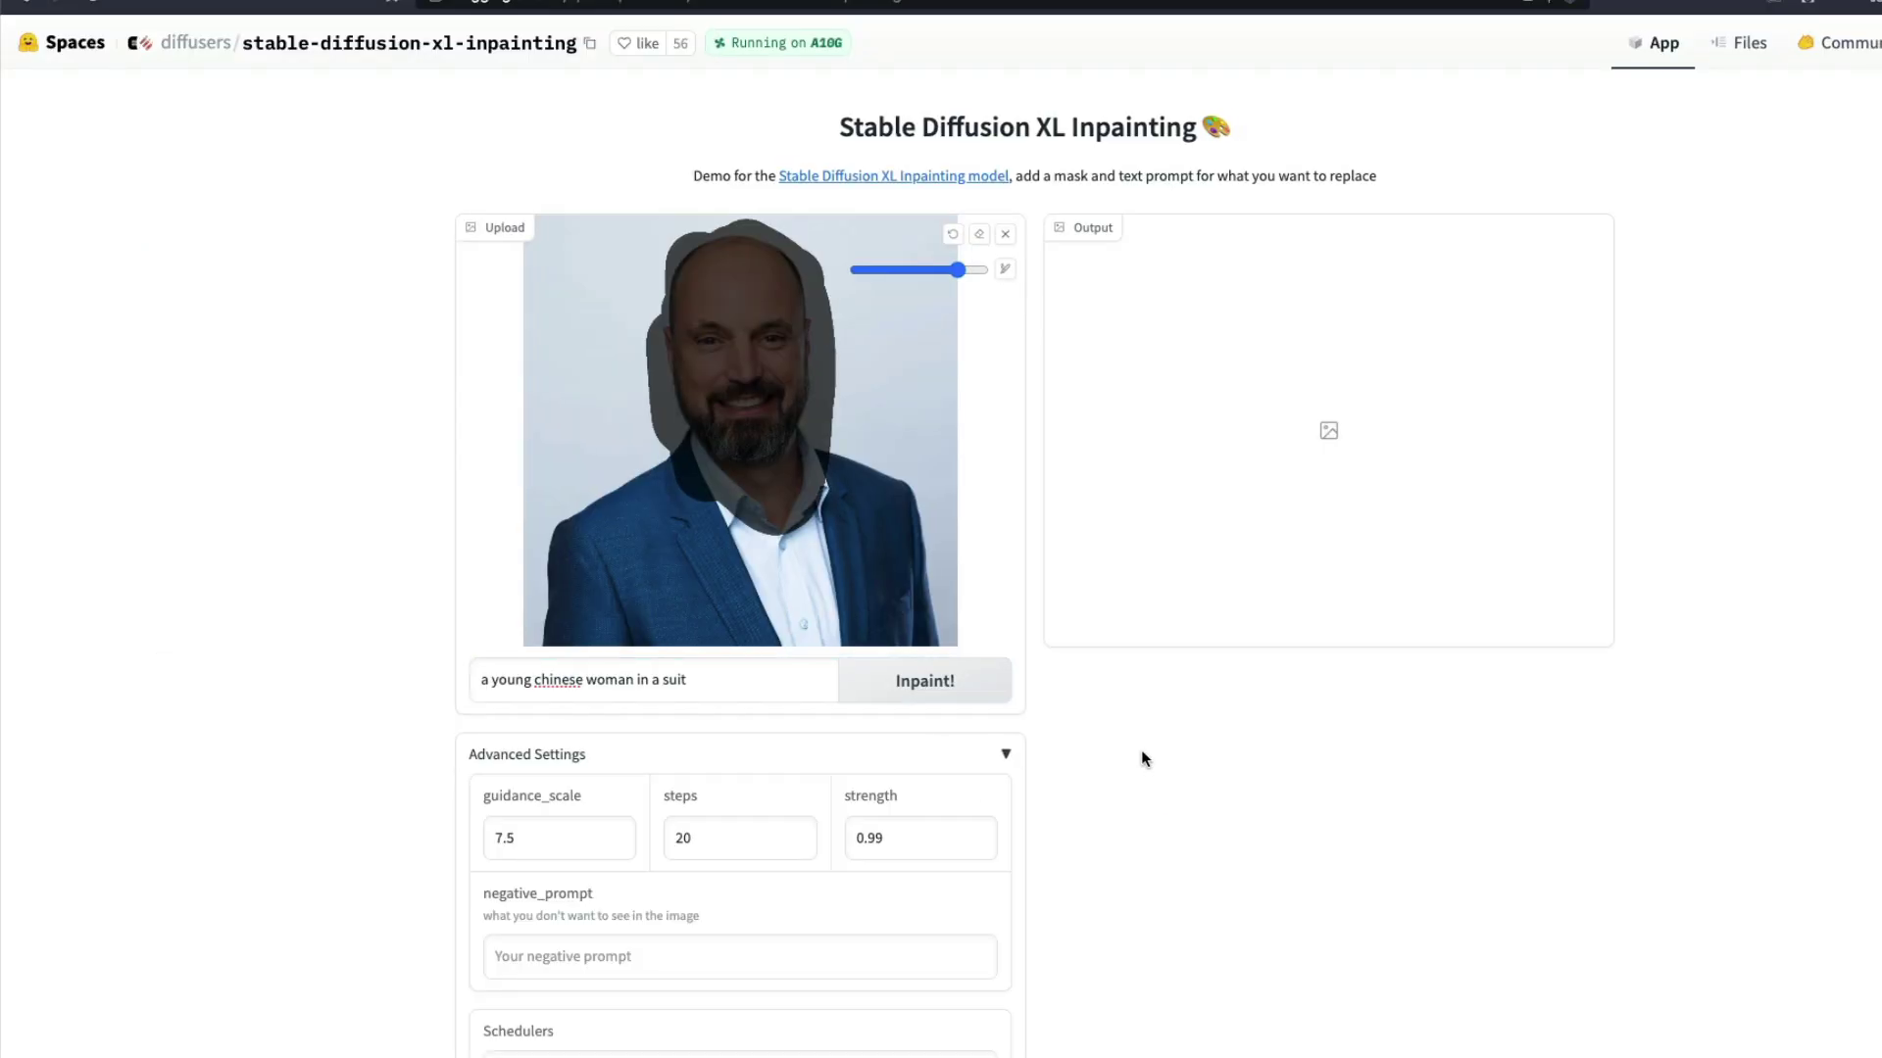
scroll(1162, 758, down, 3)
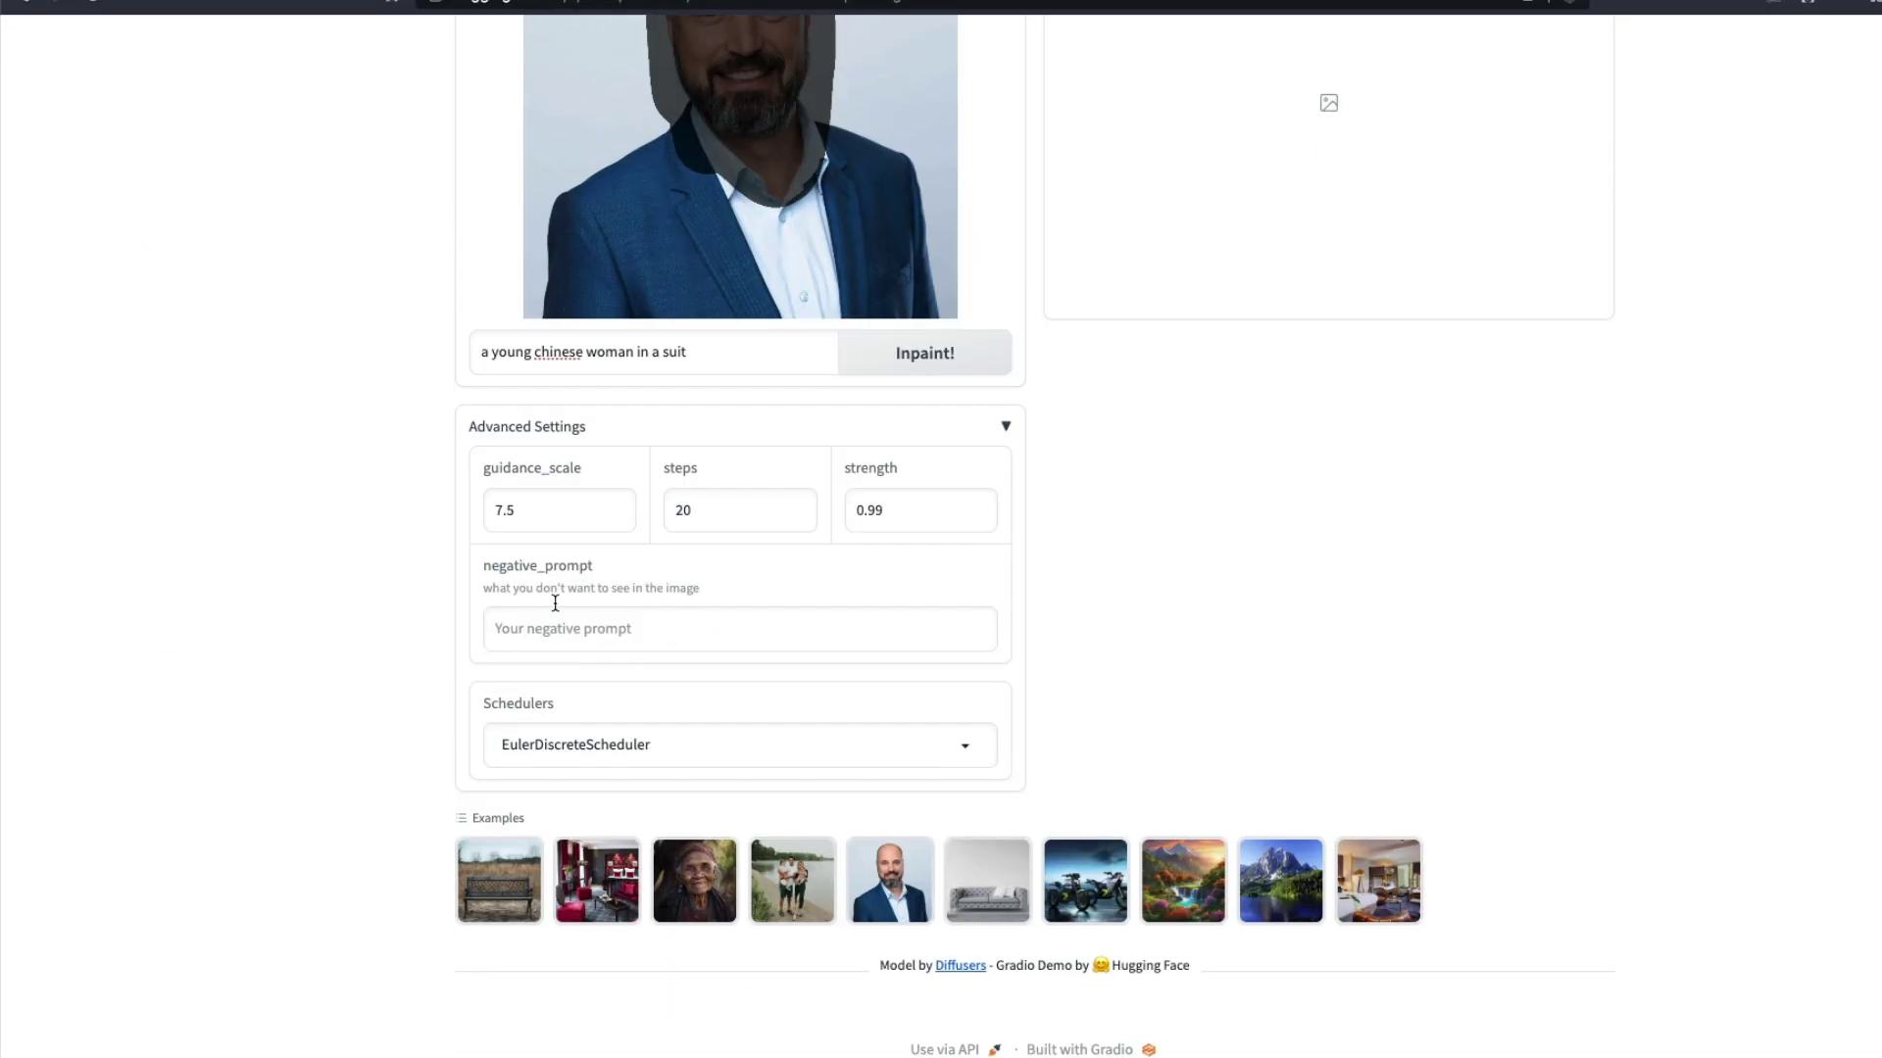
Add the negative prompt 'plastic, fake, ai, doll, ugly' and regenerate the portrait.
click(507, 511)
key(Tab)
key(Tab)
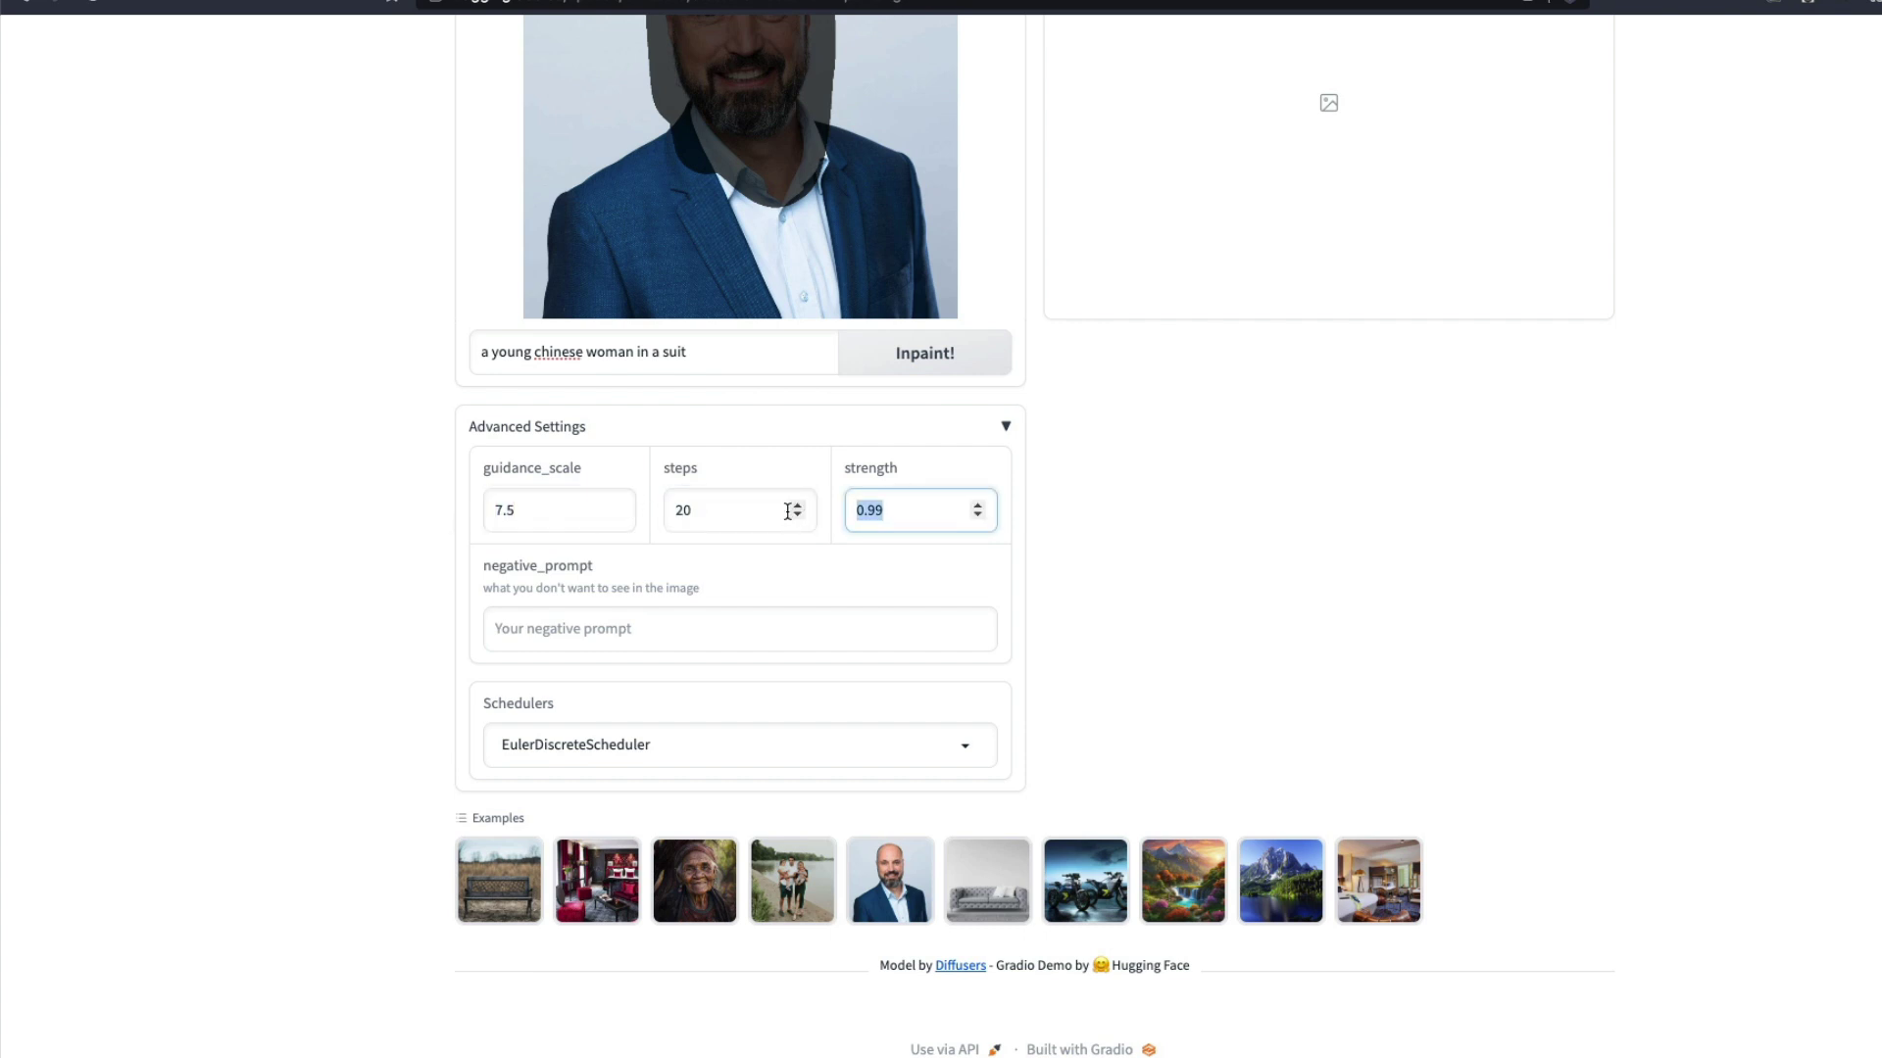
key(shift+Tab)
click(661, 635)
text(plastic, fake, ai, doll, ugly)
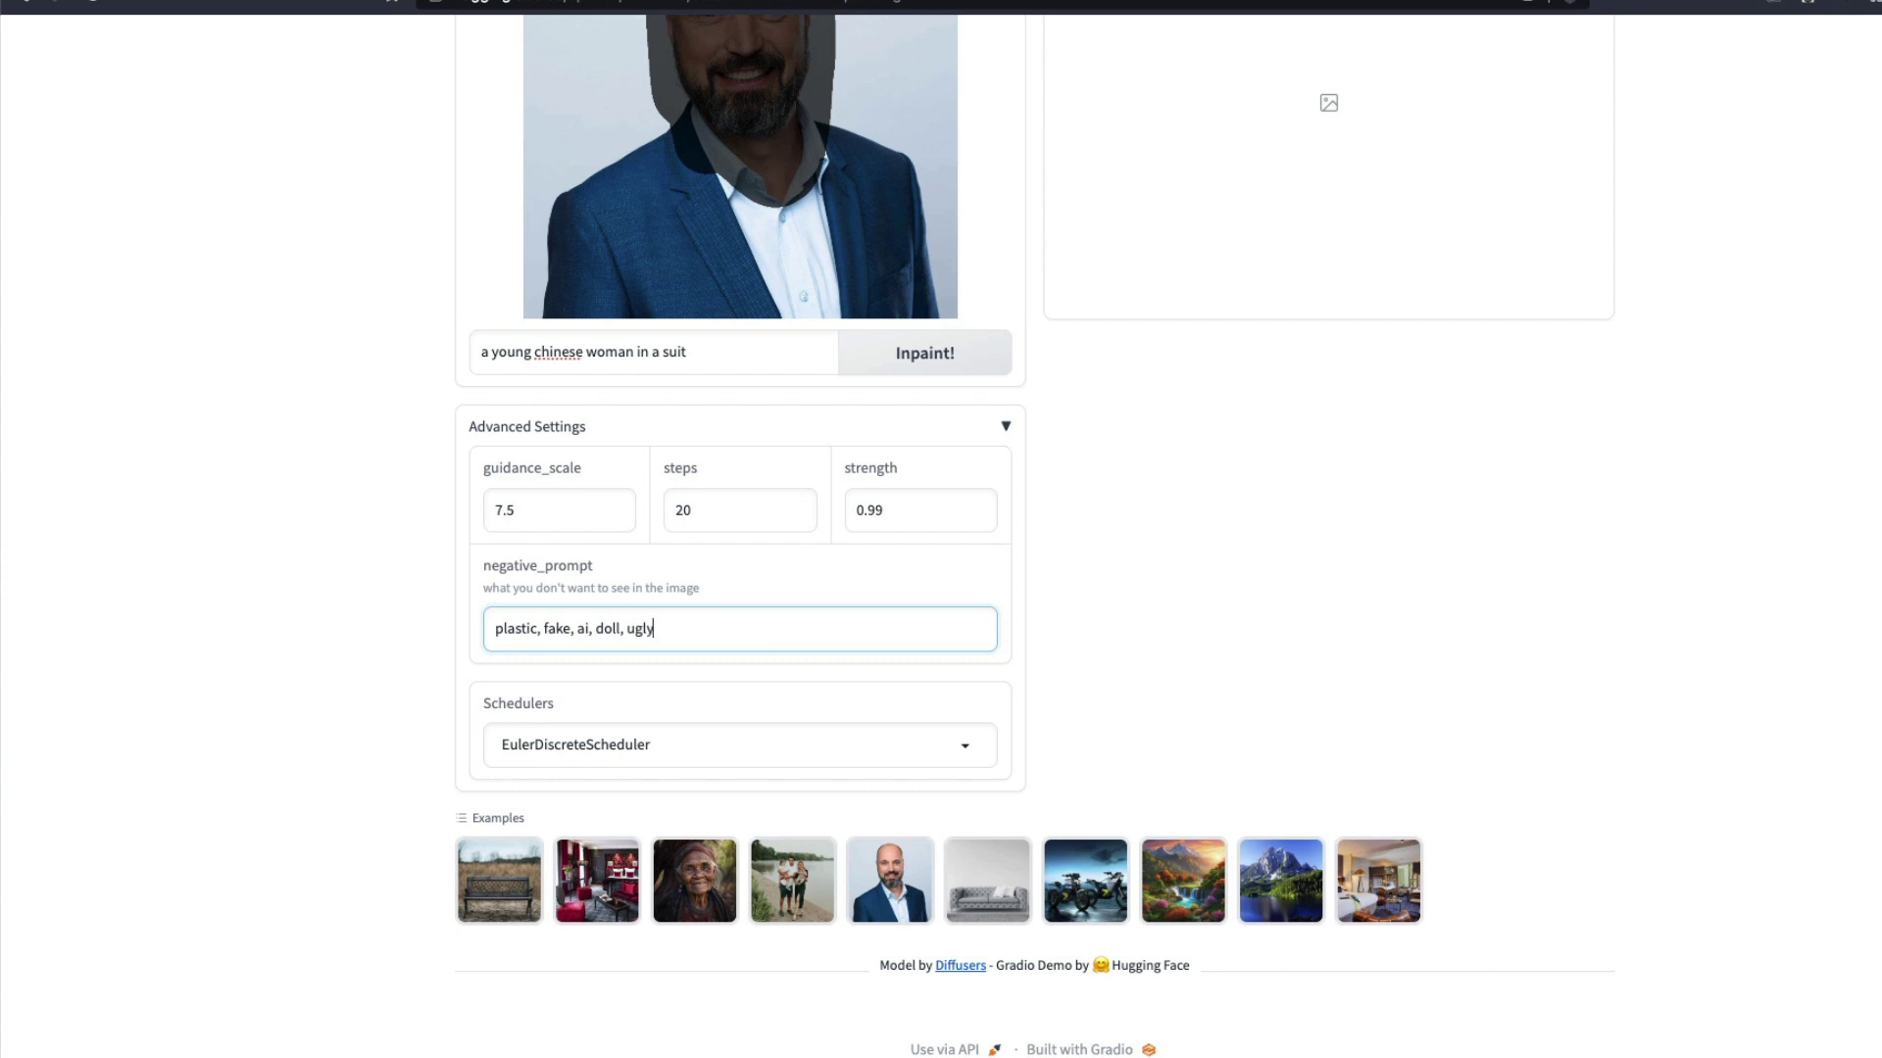
scroll(1038, 572, up, 5)
click(999, 669)
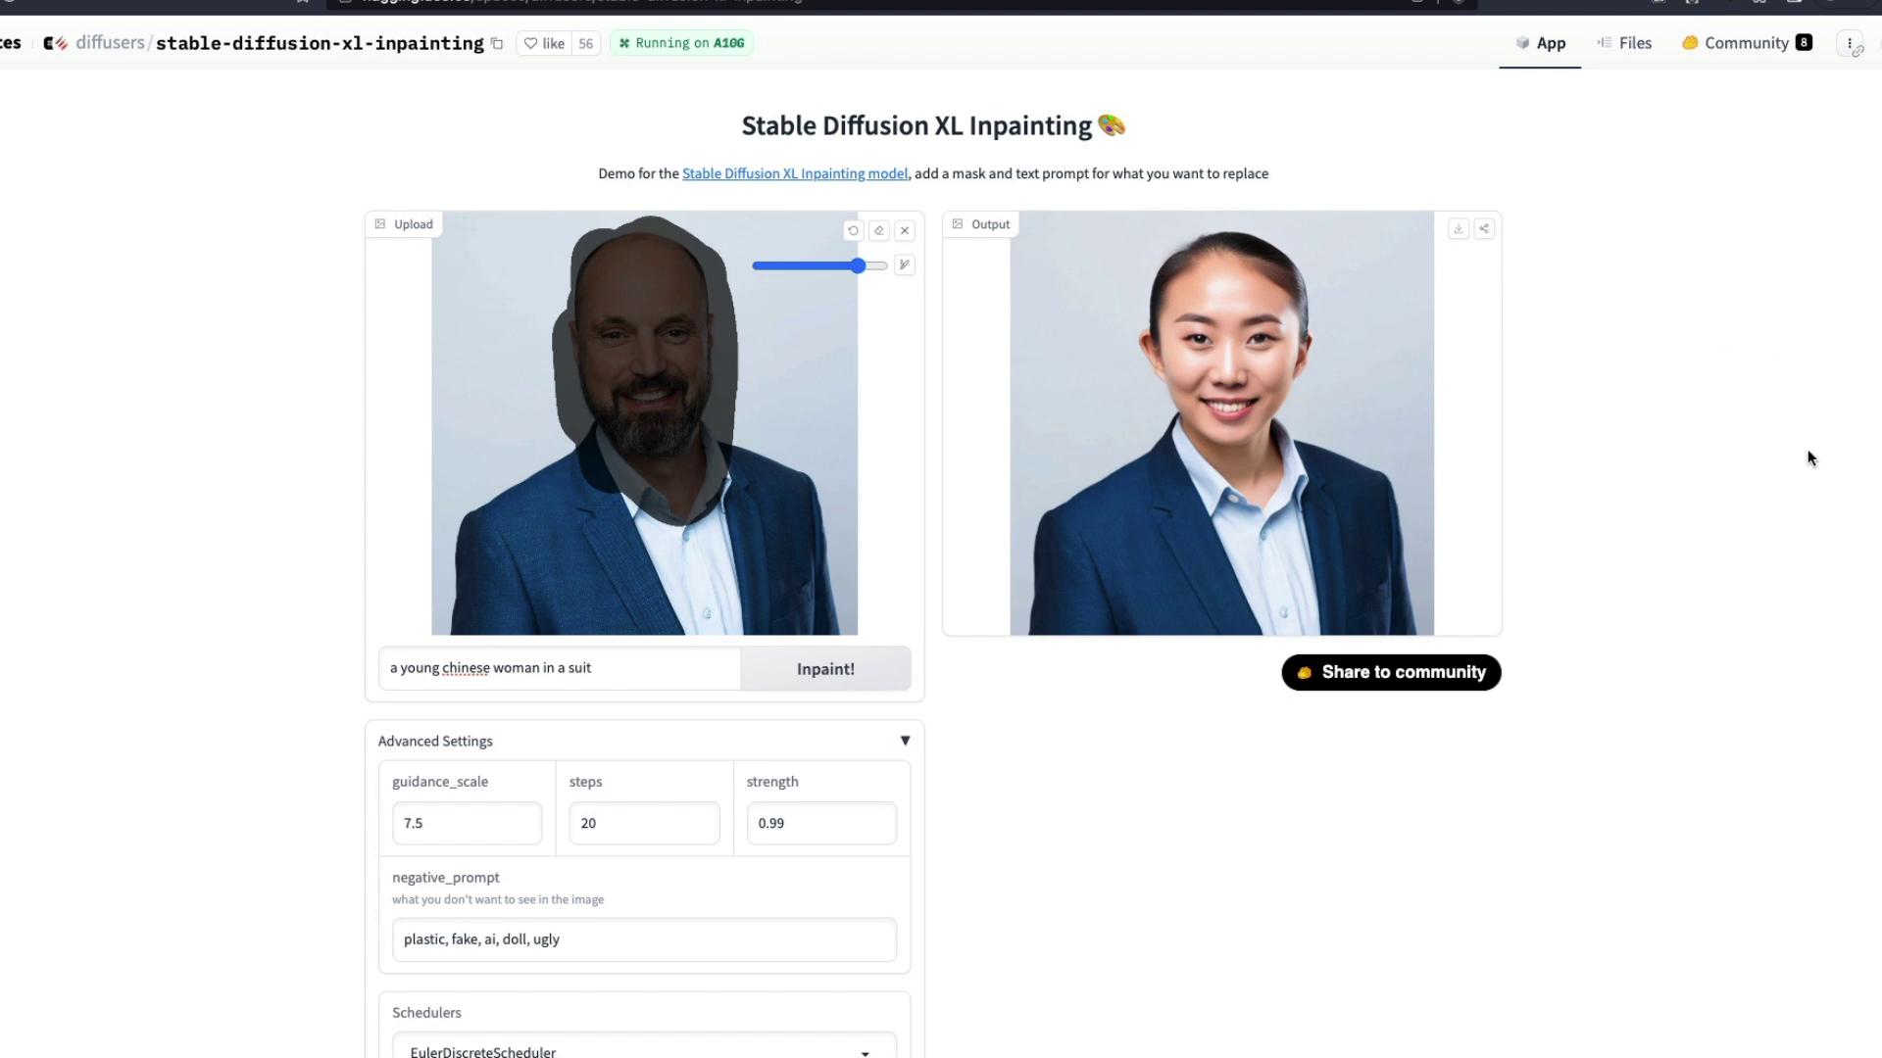
scroll(1029, 823, down, 3)
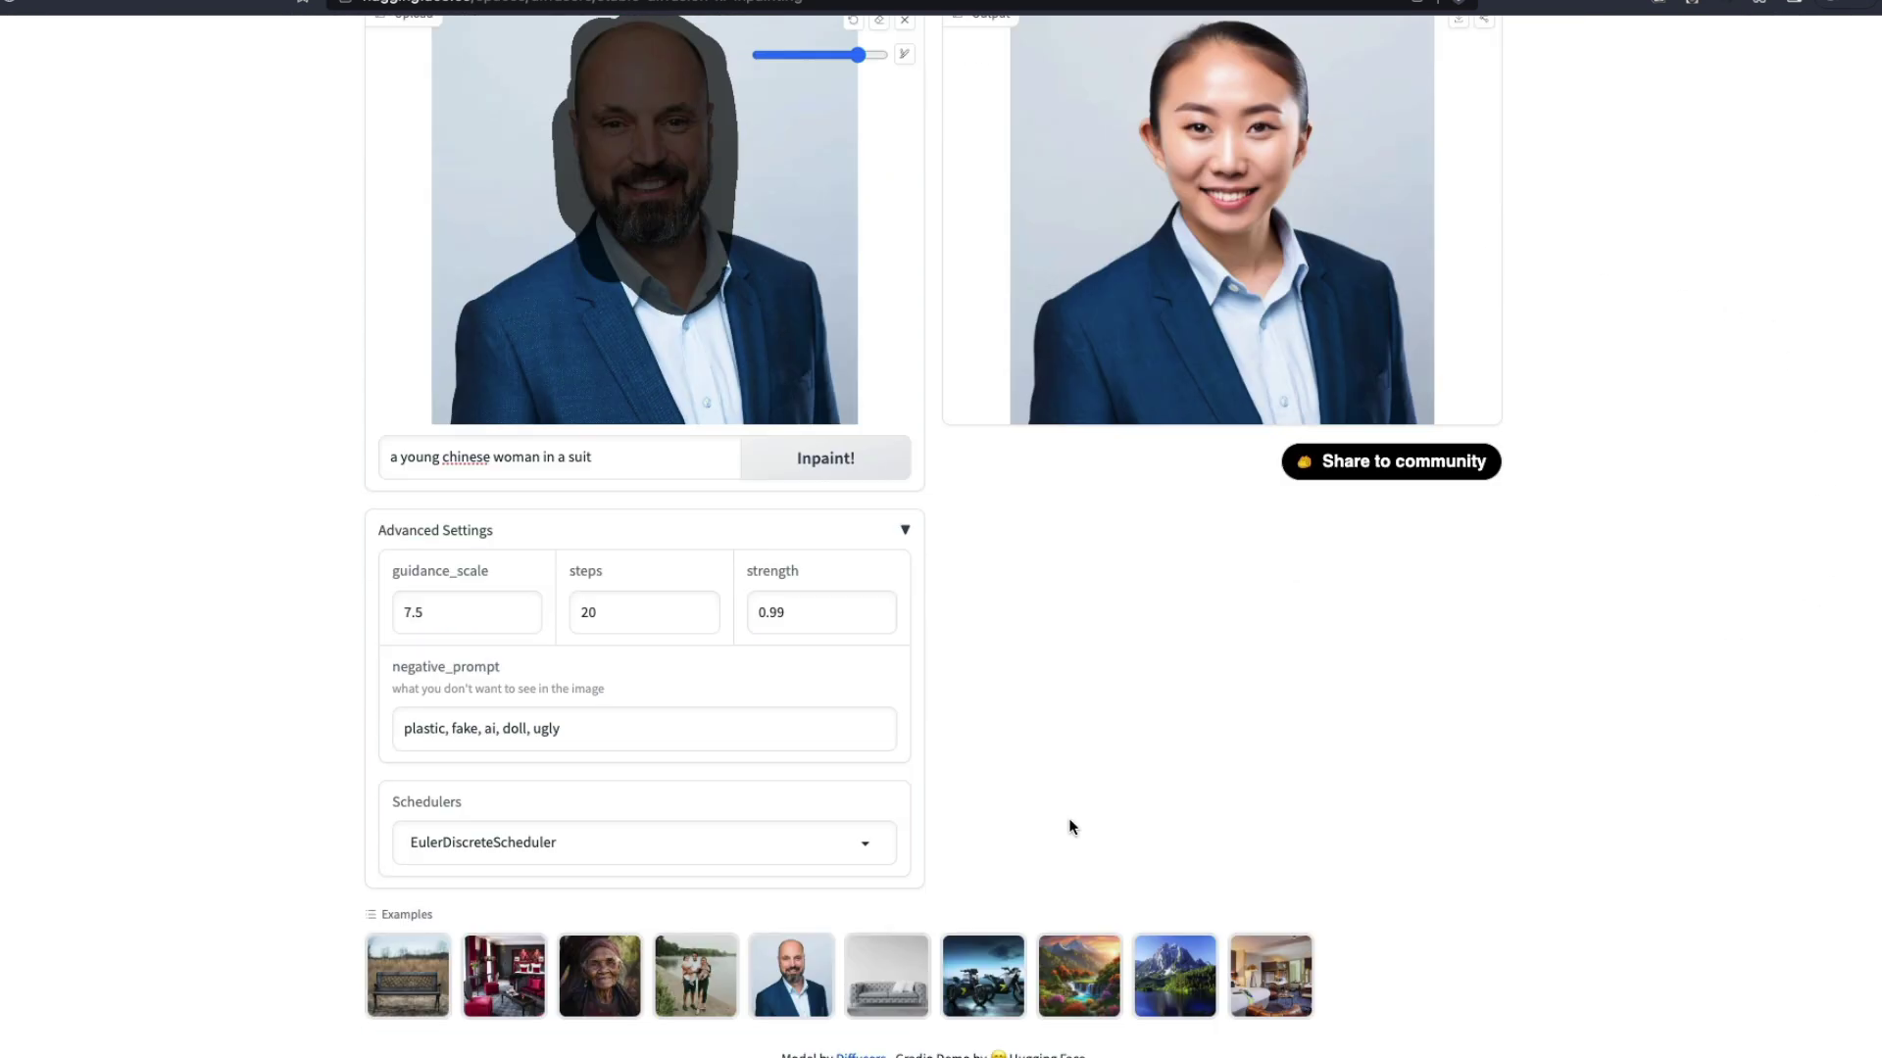
Append 'with face wrinkles' to the prompt and regenerate at strength 0.6.
click(629, 457)
text(with face wrinkles)
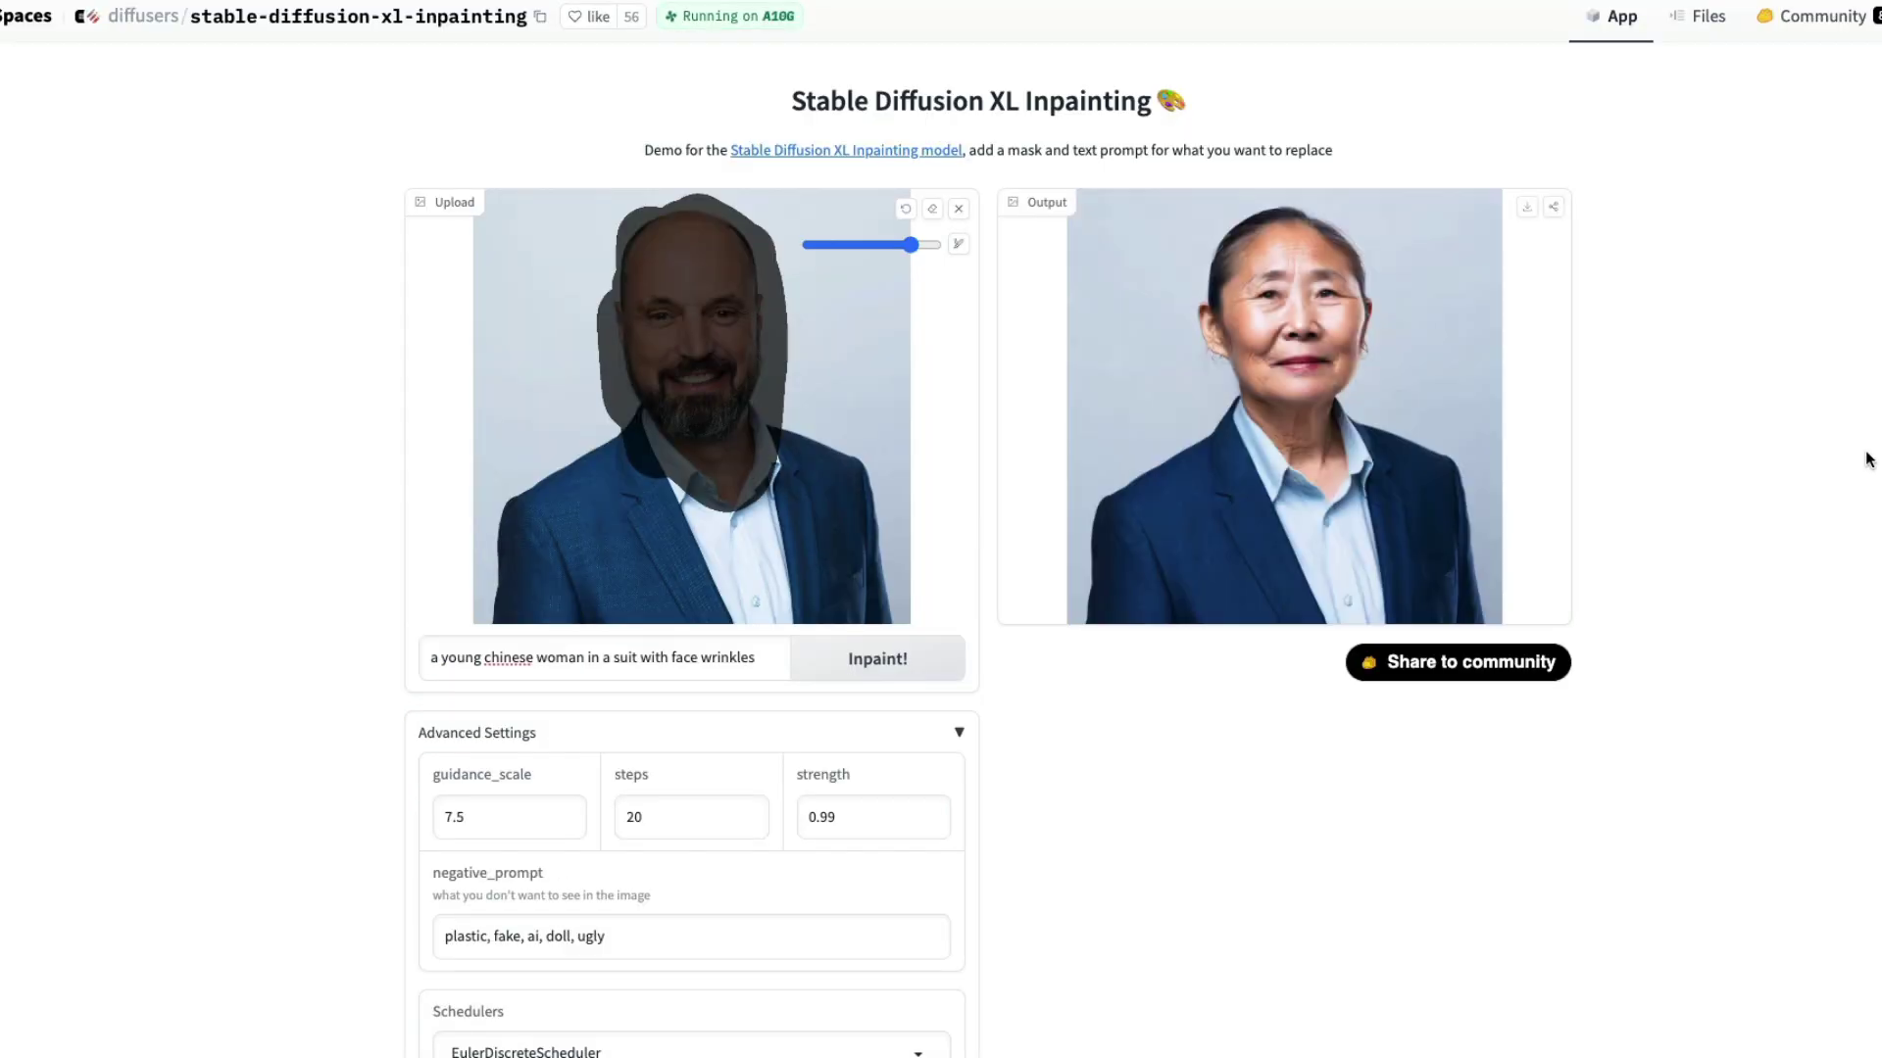
double_click(905, 805)
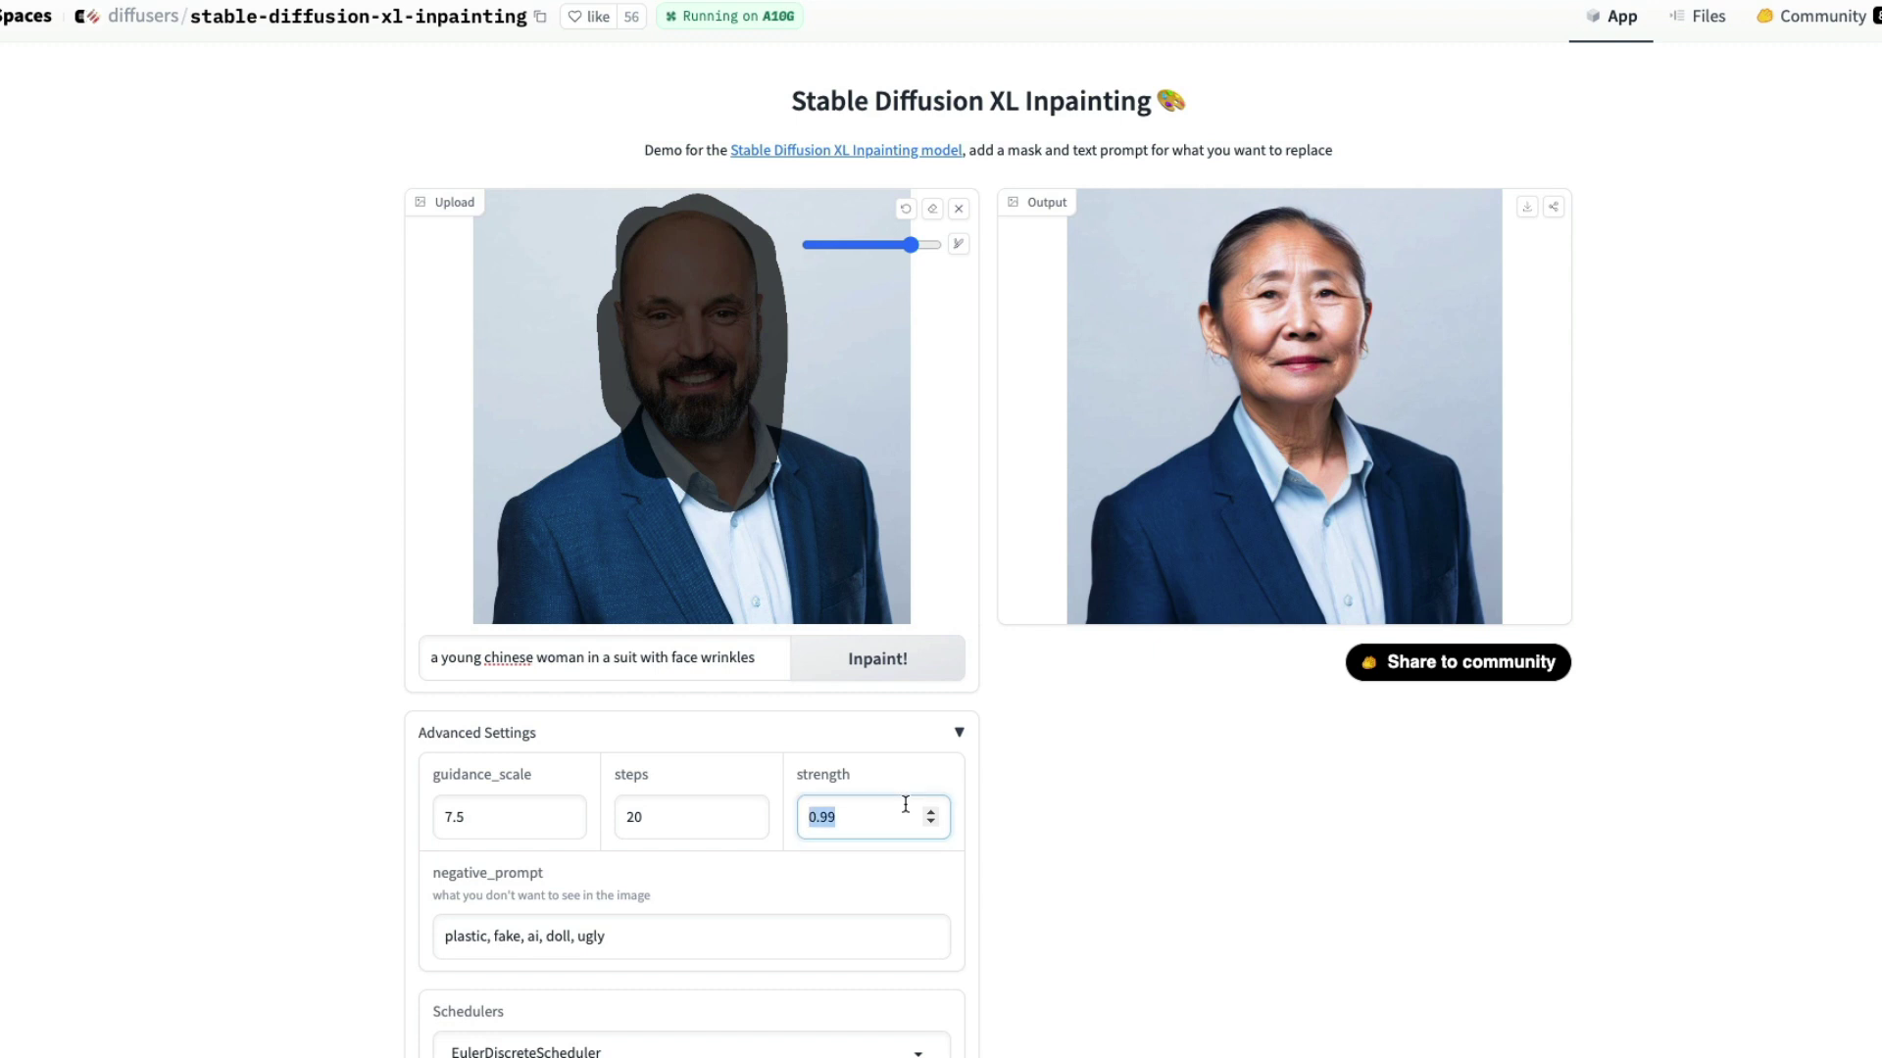
text(0.6)
click(878, 659)
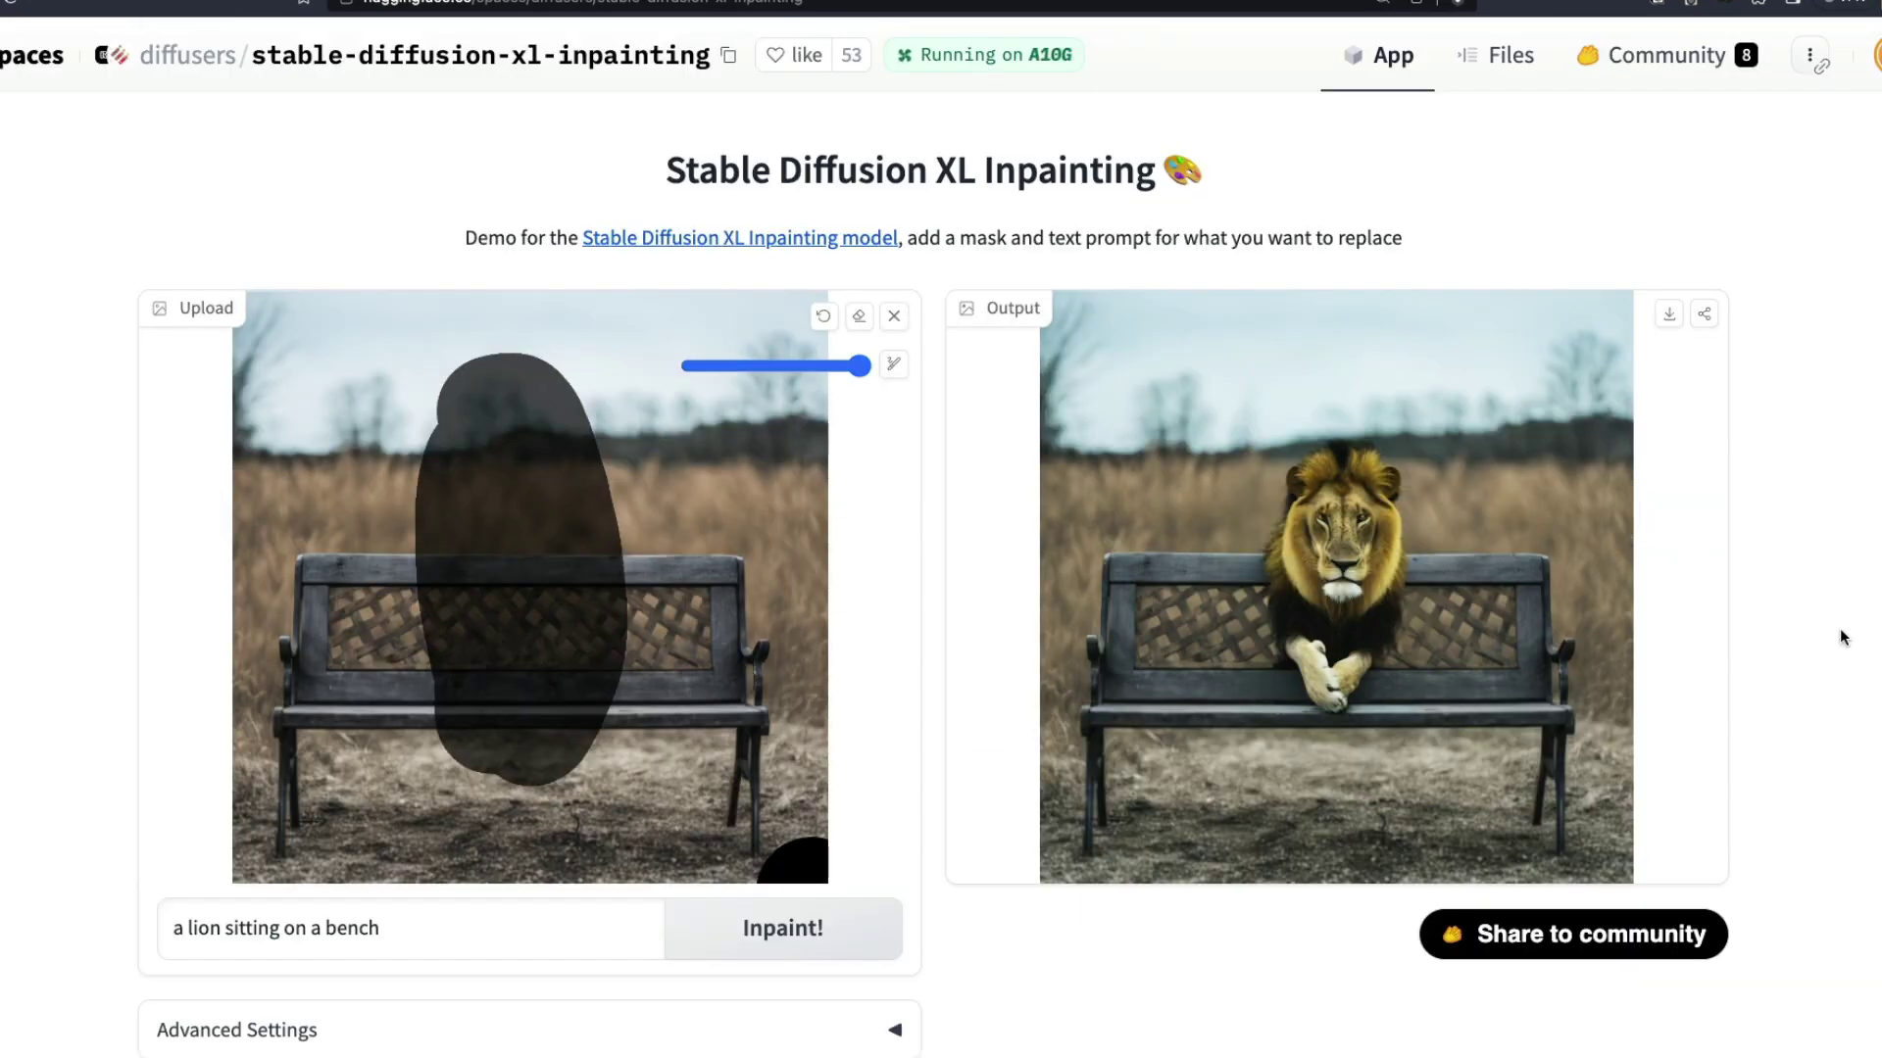
Mask the man's suit and shoulders and prompt 'a man wearing a floral shirt for his holiday'.
mouse_move(545, 589)
mouse_down()
mouse_move(568, 545)
mouse_move(455, 607)
mouse_up()
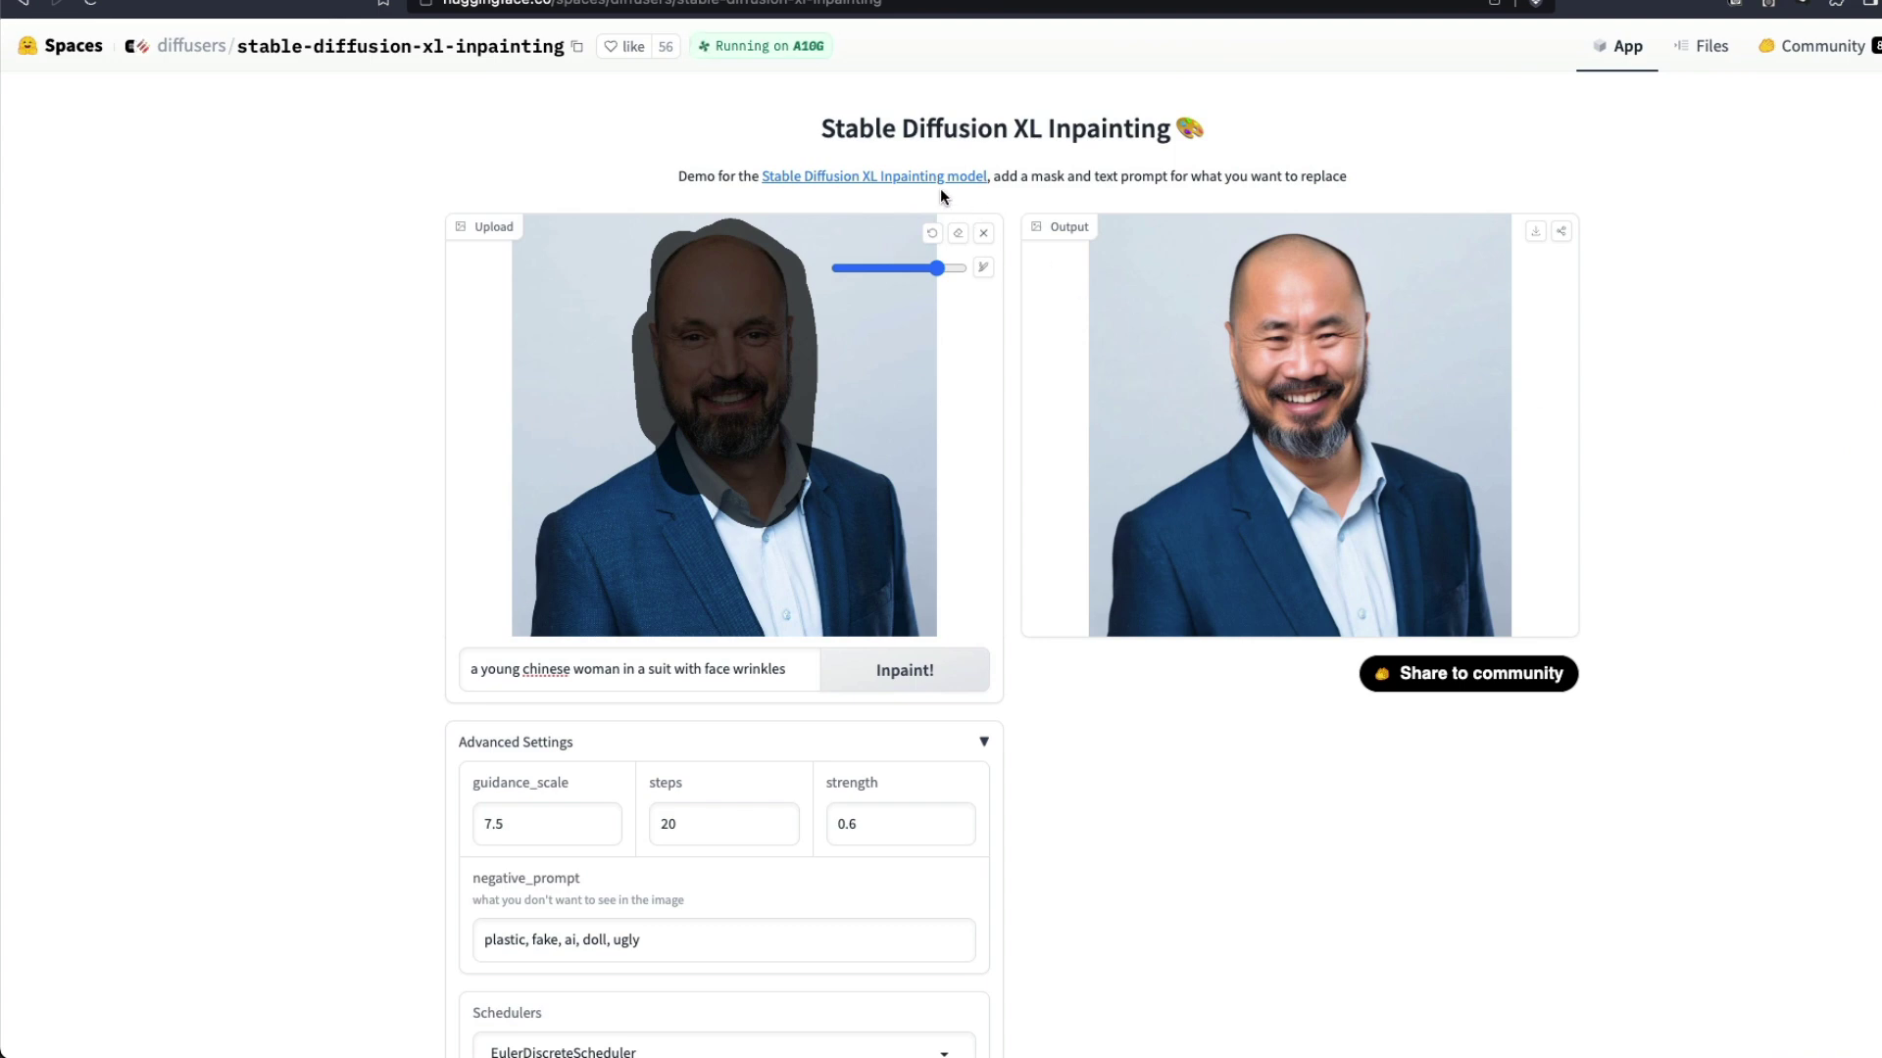
click(941, 177)
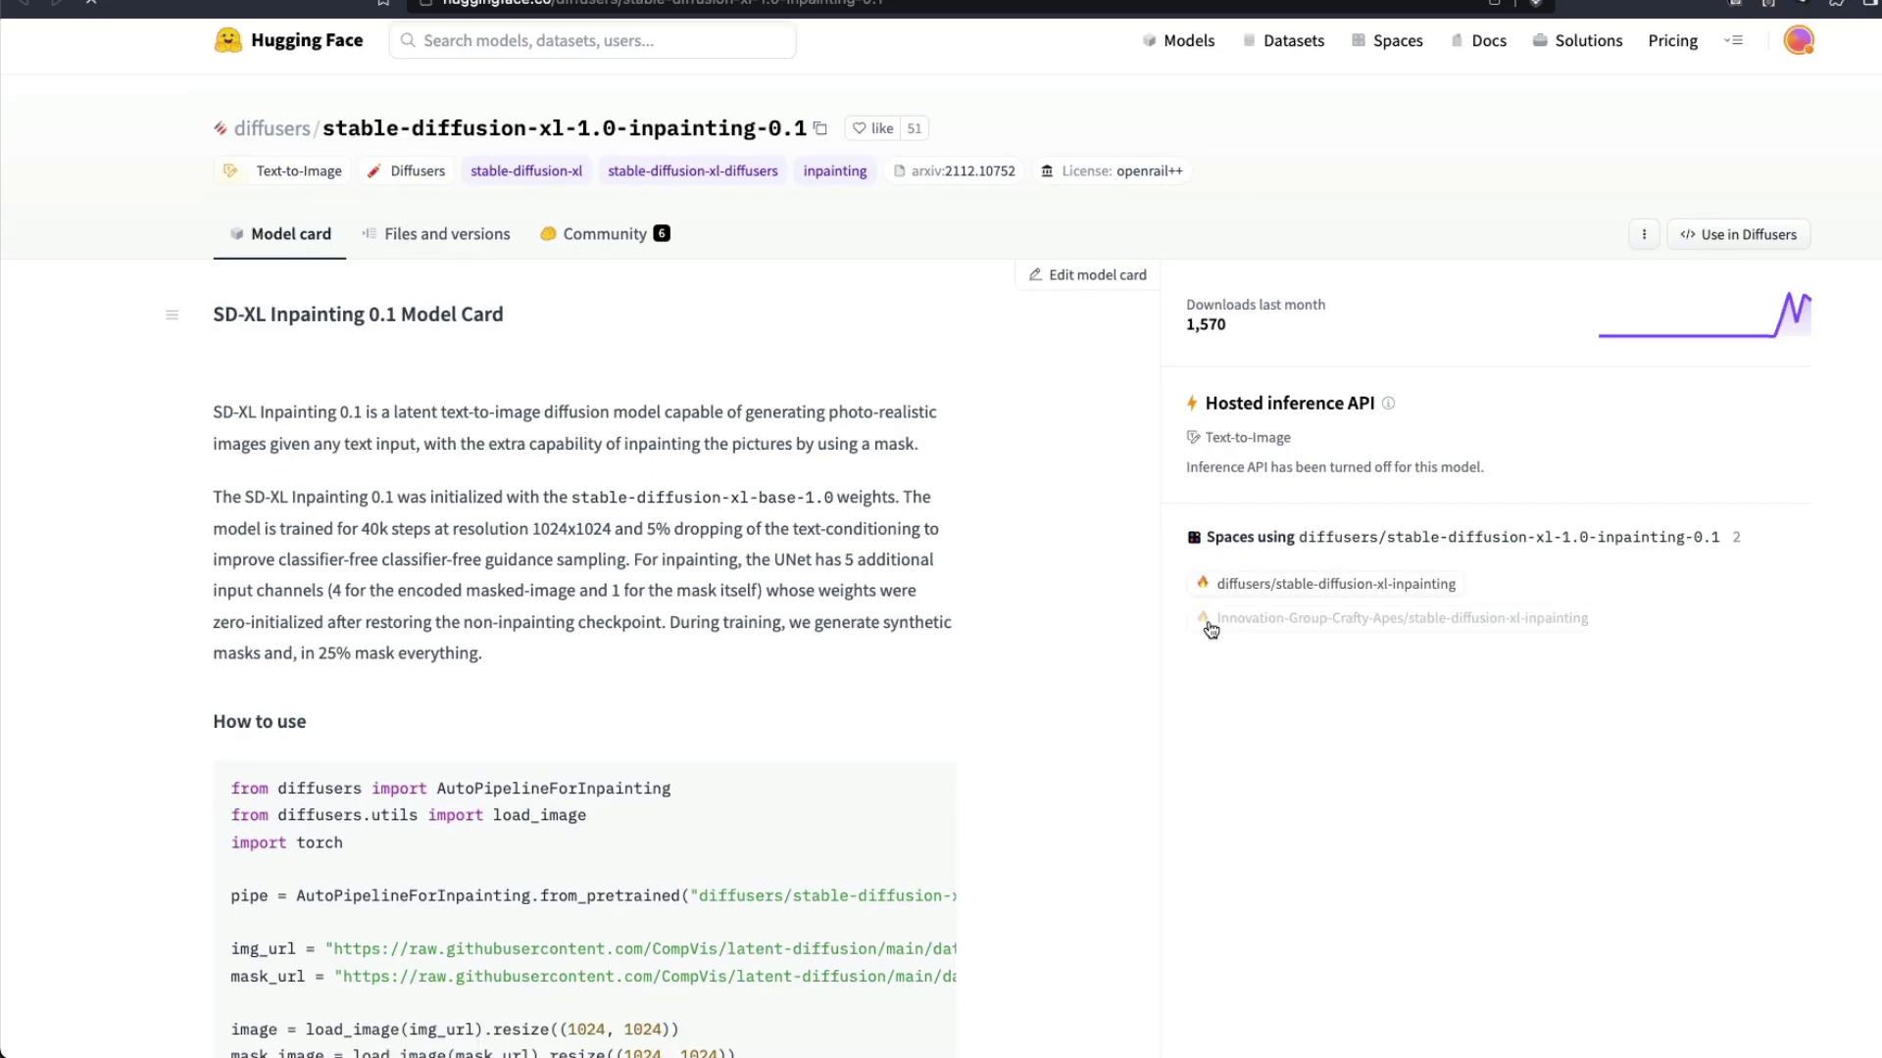
scroll(1209, 629, down, 1)
scroll(1208, 630, down, 2)
scroll(1208, 631, down, 3)
scroll(1209, 629, down, 5)
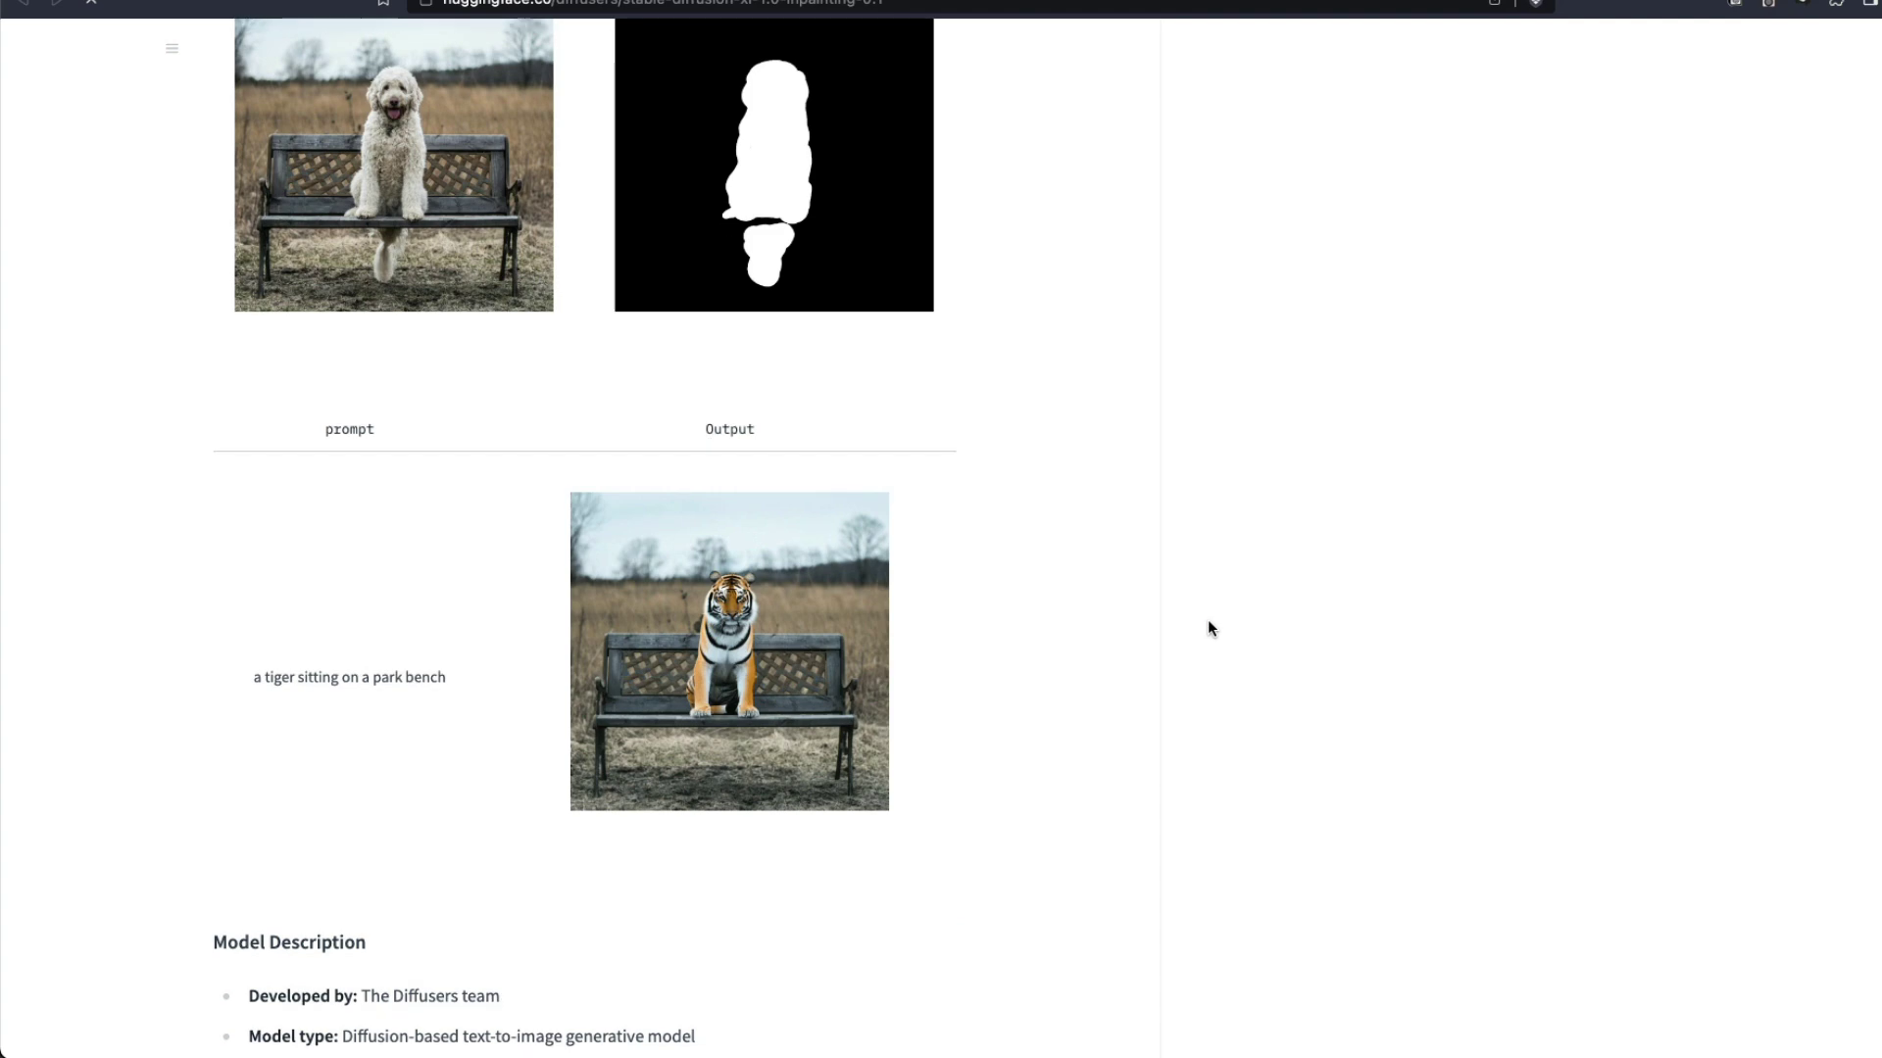
scroll(1208, 630, down, 10)
scroll(1209, 630, down, 2)
key(Home)
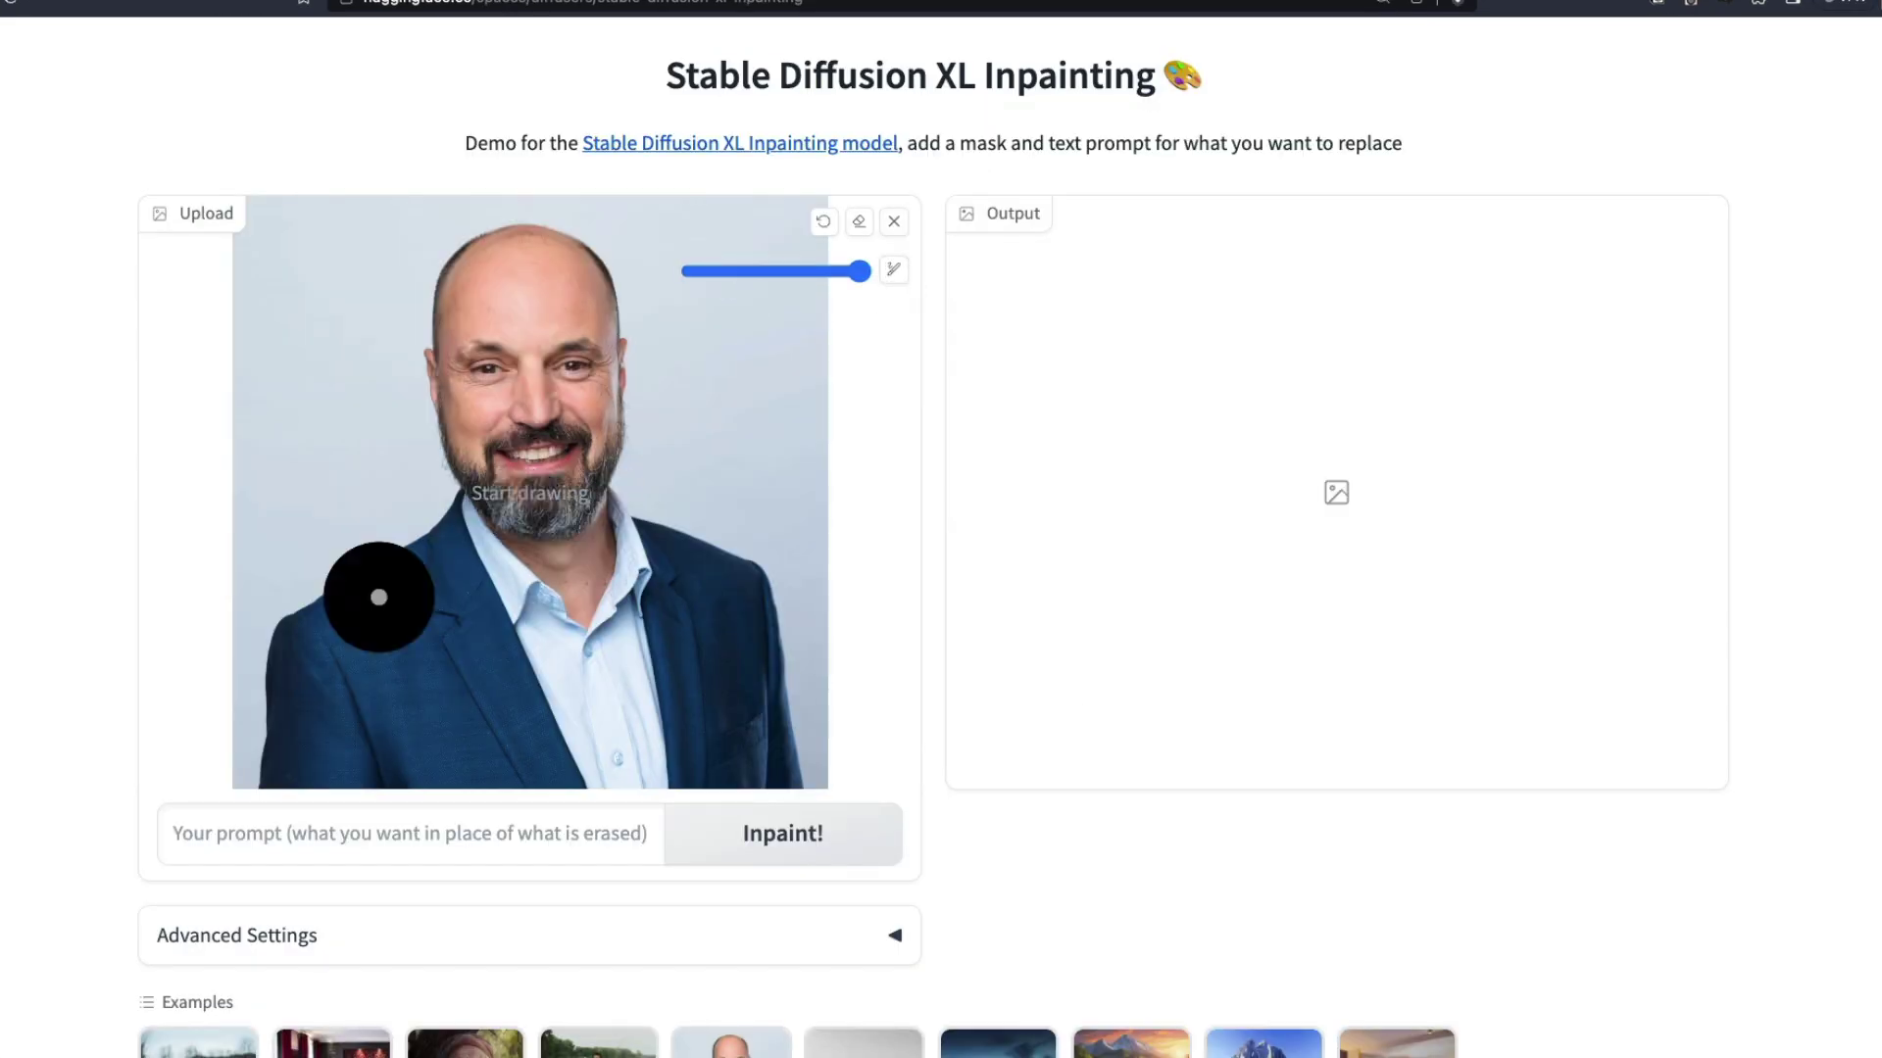
mouse_move(378, 597)
mouse_down()
mouse_move(274, 744)
mouse_move(412, 562)
mouse_move(601, 564)
mouse_move(587, 769)
mouse_up()
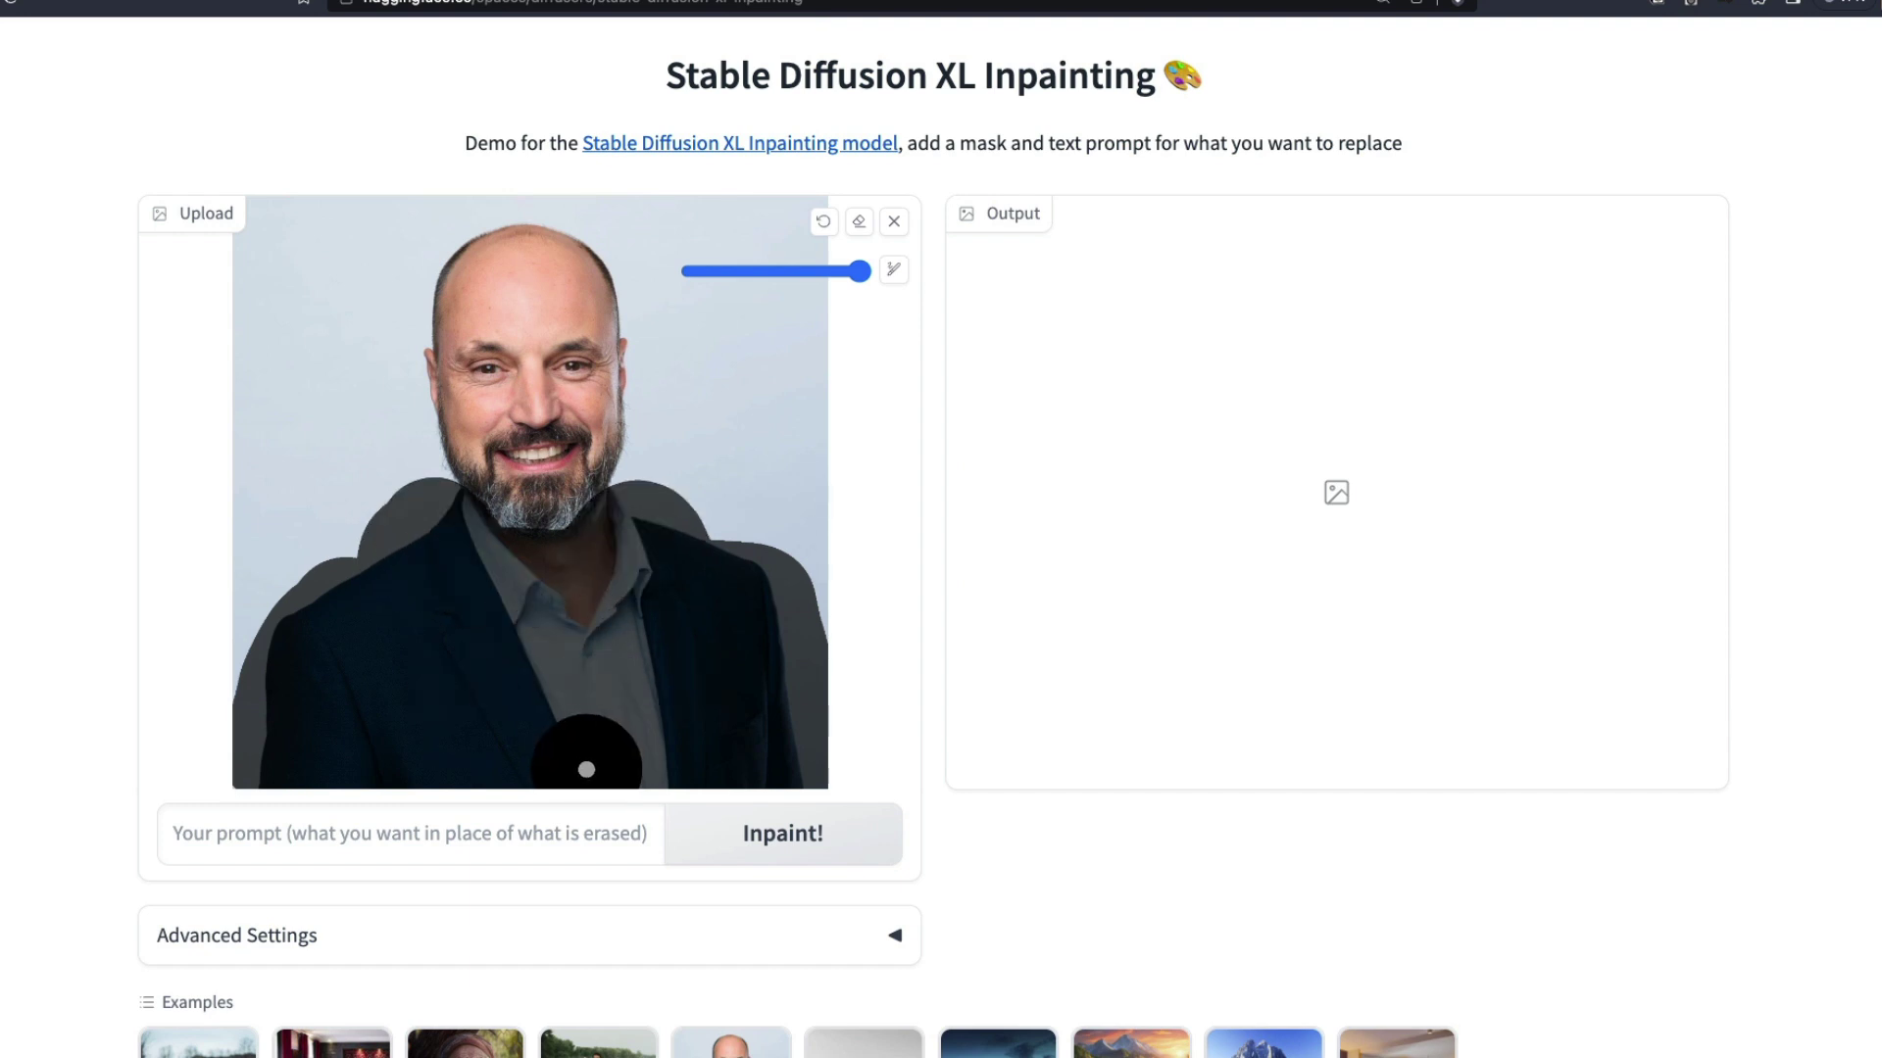
click(413, 833)
text(a man wearing a floral shirt for his holiday)
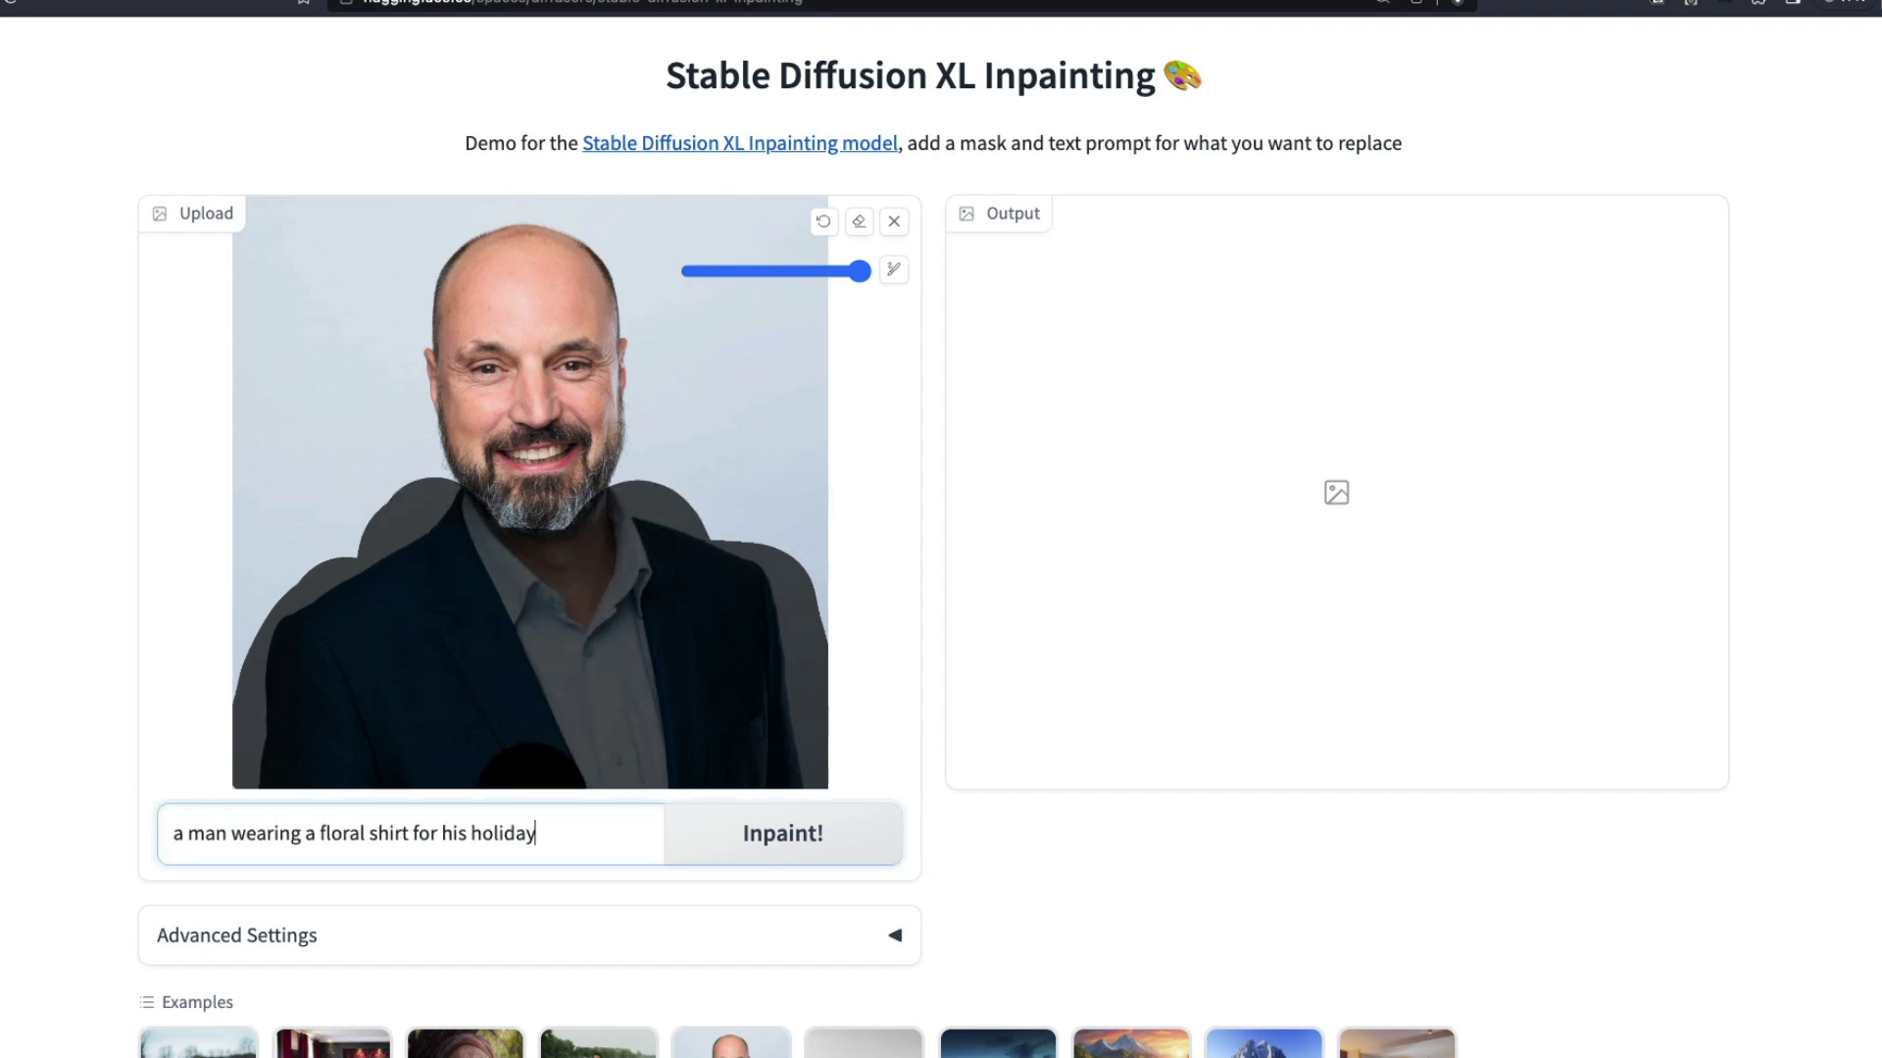